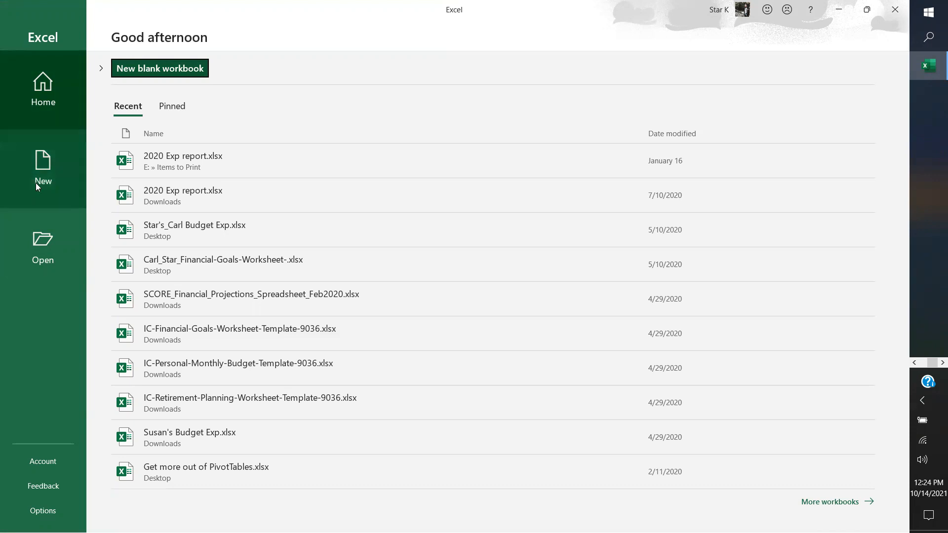
Create a new blank workbook and view the Quick Access Toolbar customization options.
{"action": "left_click", "coordinate": [36, 183]}
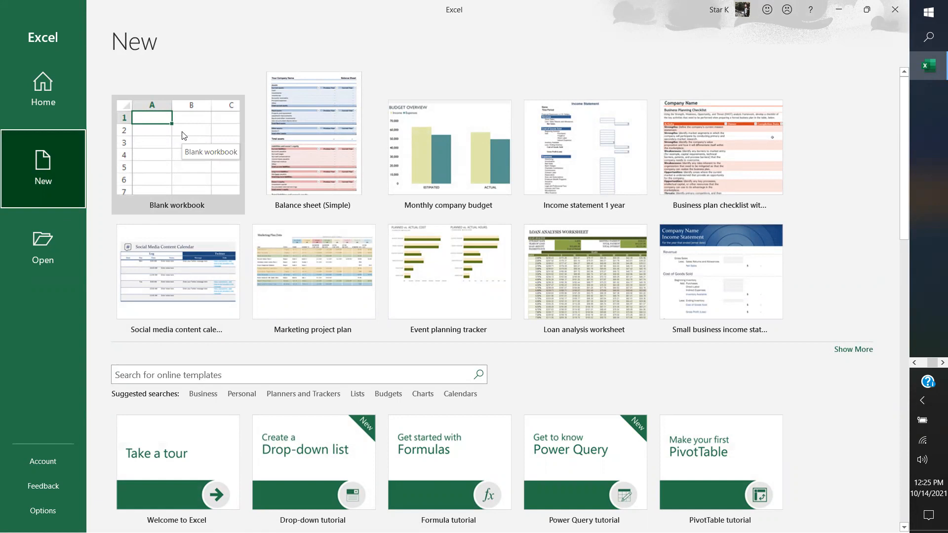
{"action": "left_click", "coordinate": [182, 136]}
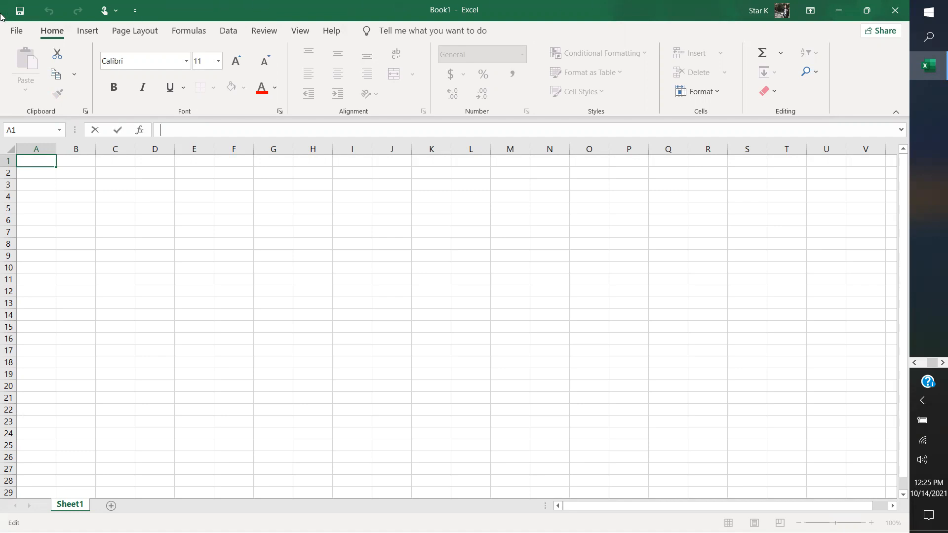
{"action": "left_click", "coordinate": [137, 14]}
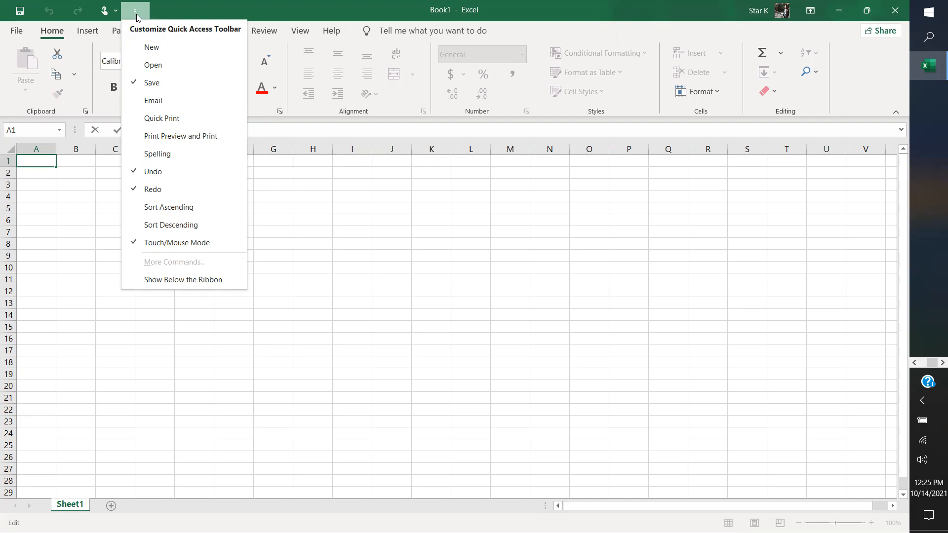
{"action": "left_click", "coordinate": [54, 236]}
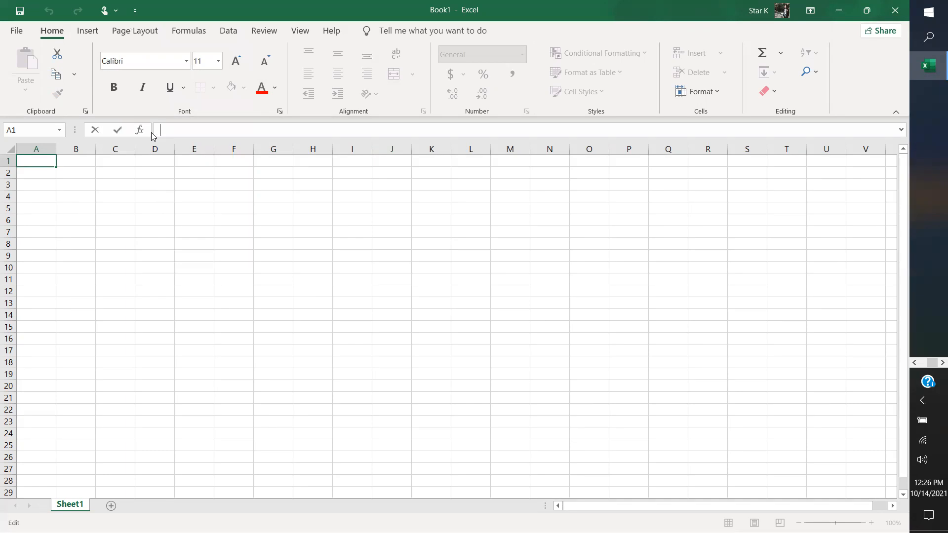
Enter the incomplete formula =sum in cell A1.
{"action": "type", "text": "=sum"}
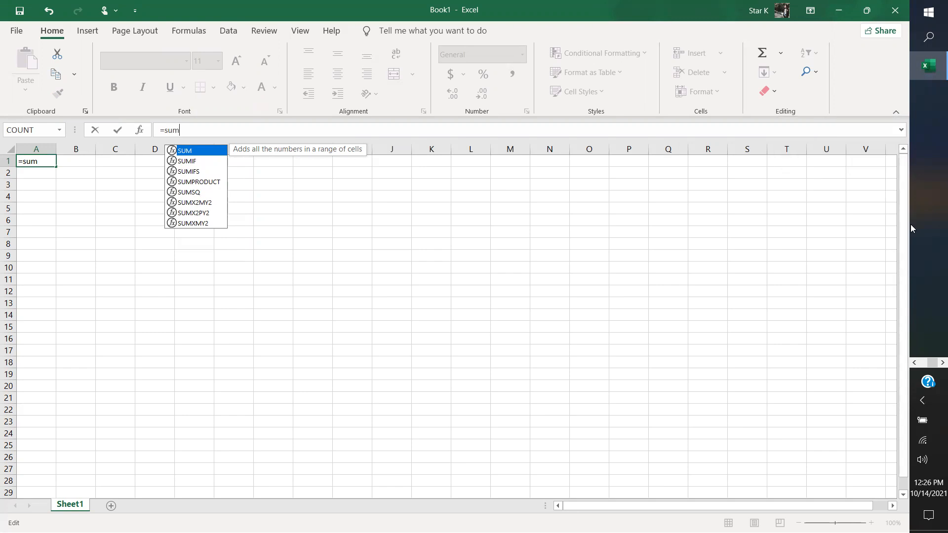
{"action": "left_click_drag", "start_coordinate": [906, 232], "coordinate": [886, 318]}
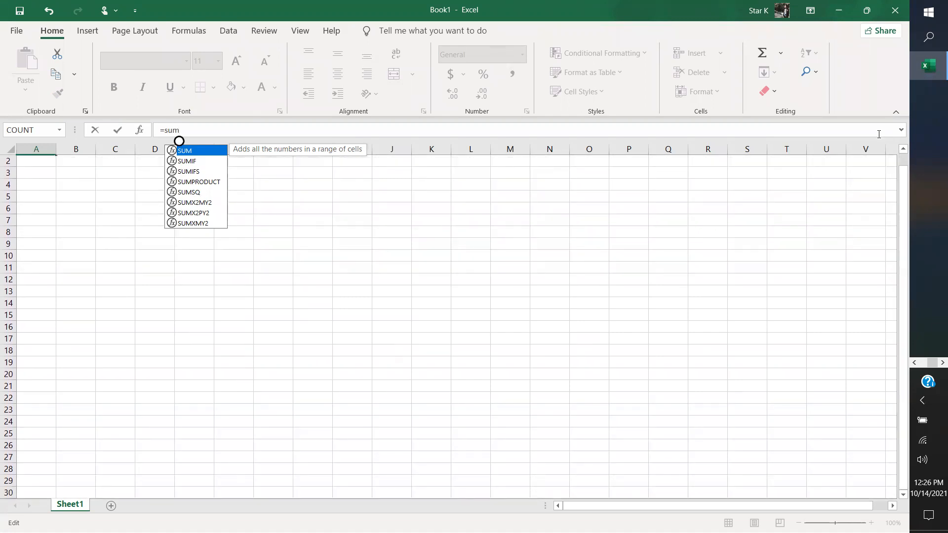
{"action": "left_click", "coordinate": [866, 7]}
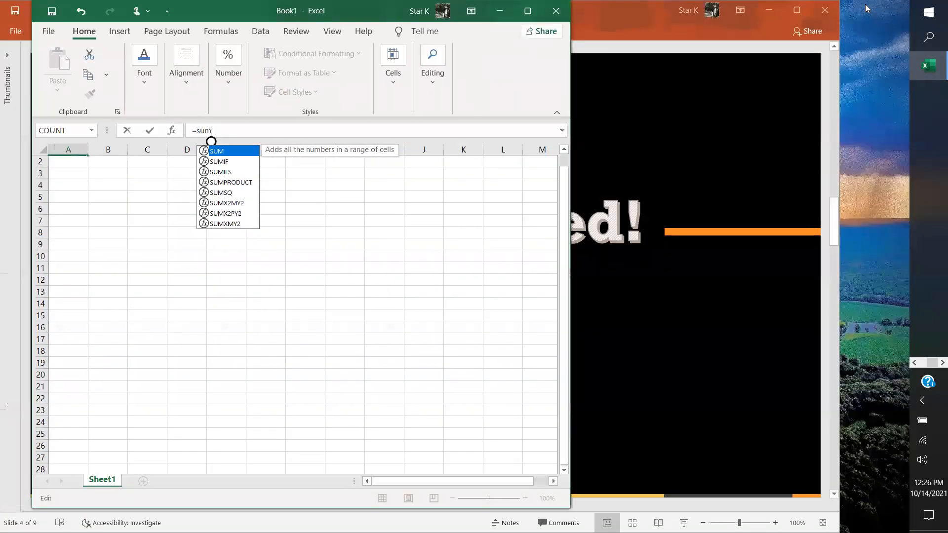
{"action": "left_click", "coordinate": [527, 12]}
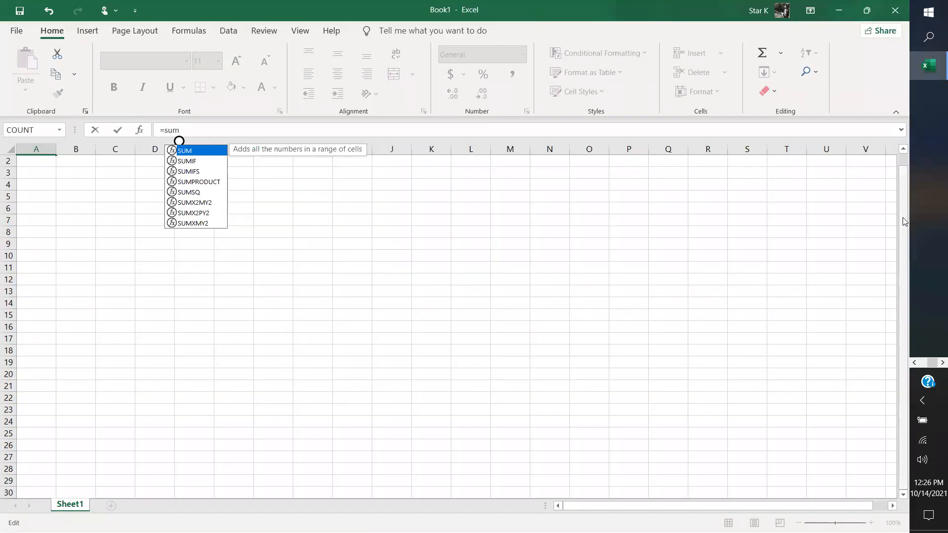
{"action": "left_click_drag", "start_coordinate": [904, 221], "coordinate": [884, 222]}
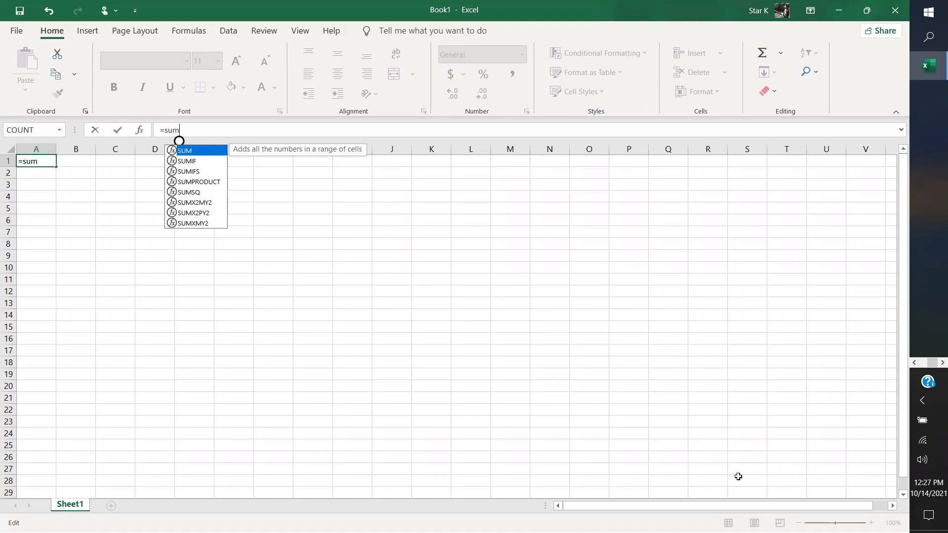
{"action": "key", "text": "Escape"}
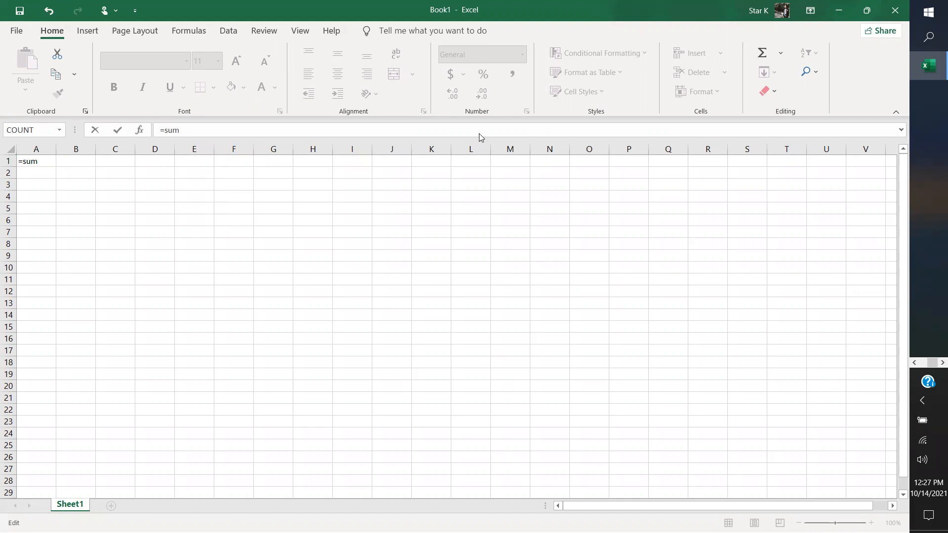
{"action": "left_click", "coordinate": [180, 131]}
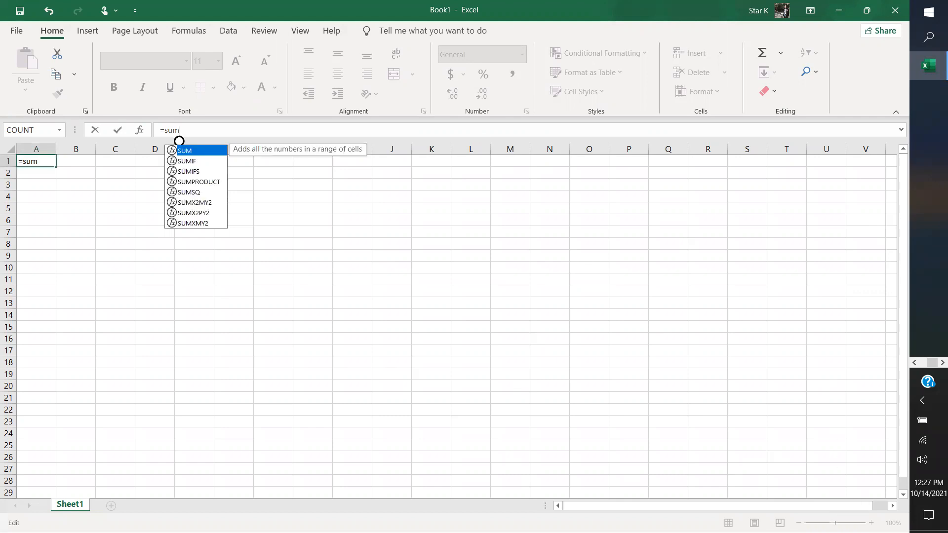
{"action": "left_click", "coordinate": [261, 233]}
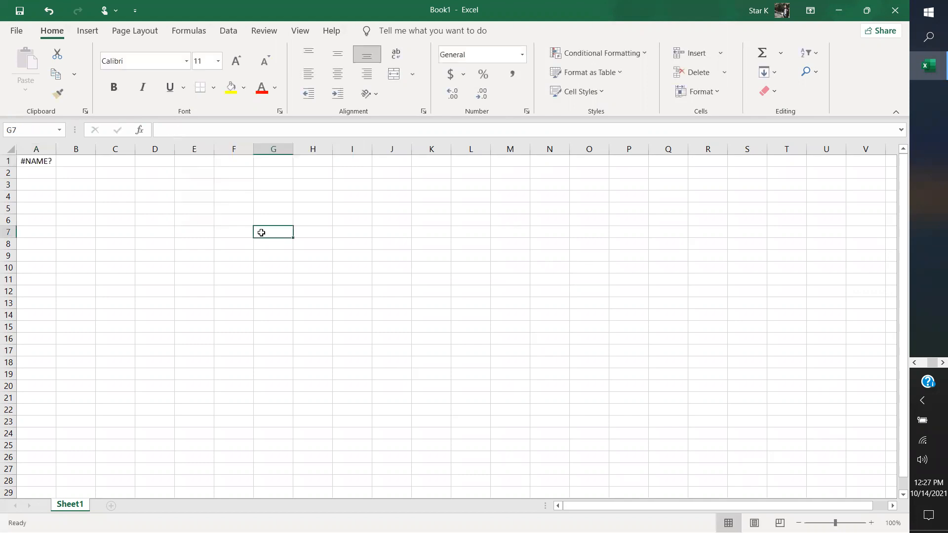
Enter the values 445, 445 and 22 in cells G7, G8 and G9.
{"action": "type", "text": "445"}
{"action": "key", "text": "Return"}
{"action": "type", "text": "445"}
{"action": "key", "text": "Return"}
{"action": "type", "text": "22"}
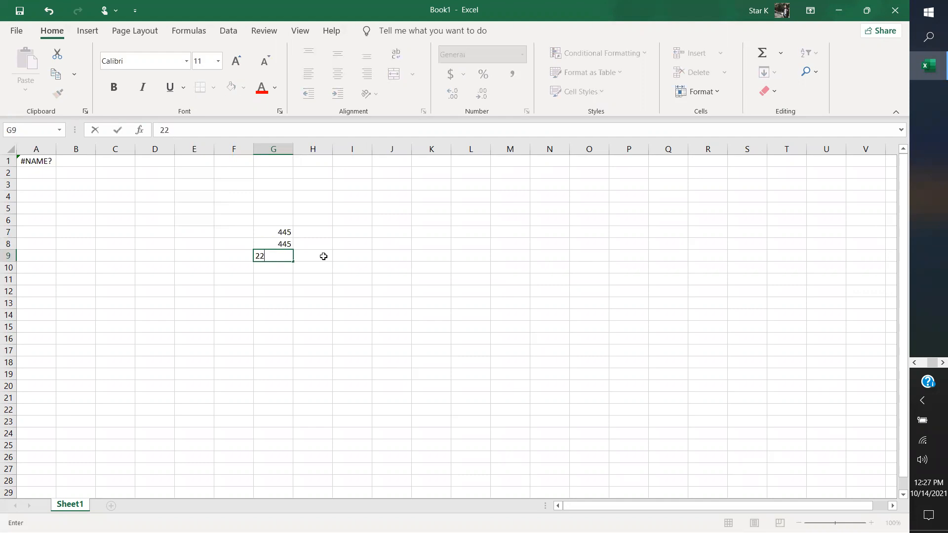
{"action": "key", "text": "Return"}
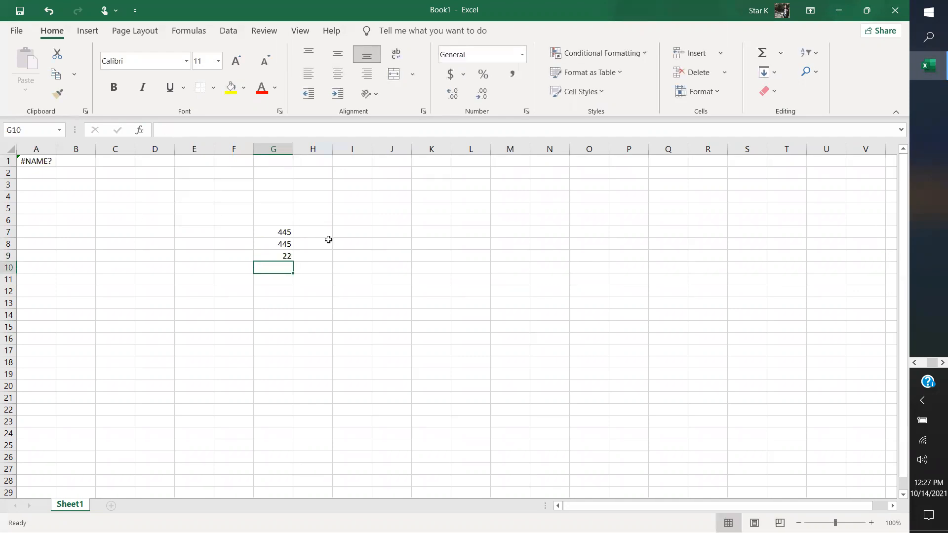
Try to total cells G7 to G9 in cell G10 using =sum without an opening parenthesis.
{"action": "type", "text": "=sum"}
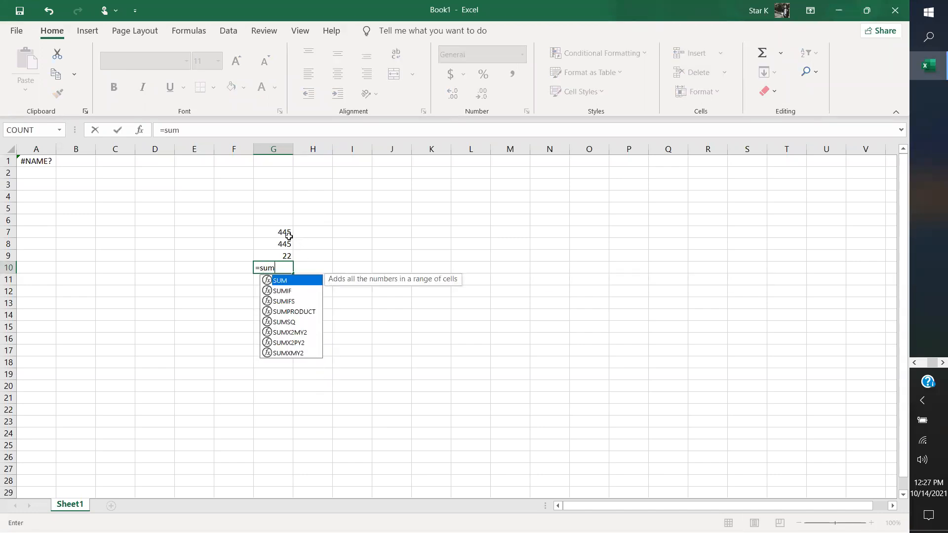
{"action": "left_click_drag", "start_coordinate": [284, 230], "coordinate": [287, 255]}
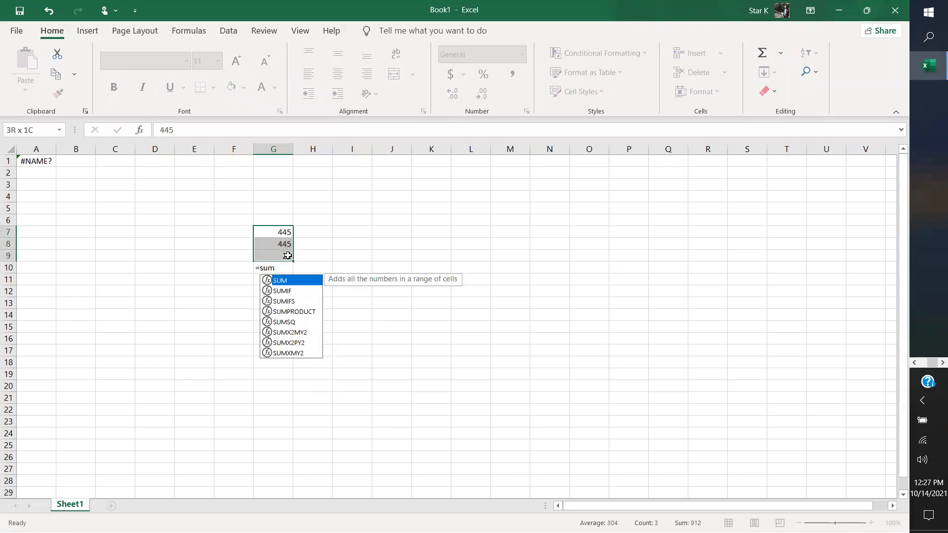
{"action": "left_click", "coordinate": [286, 266]}
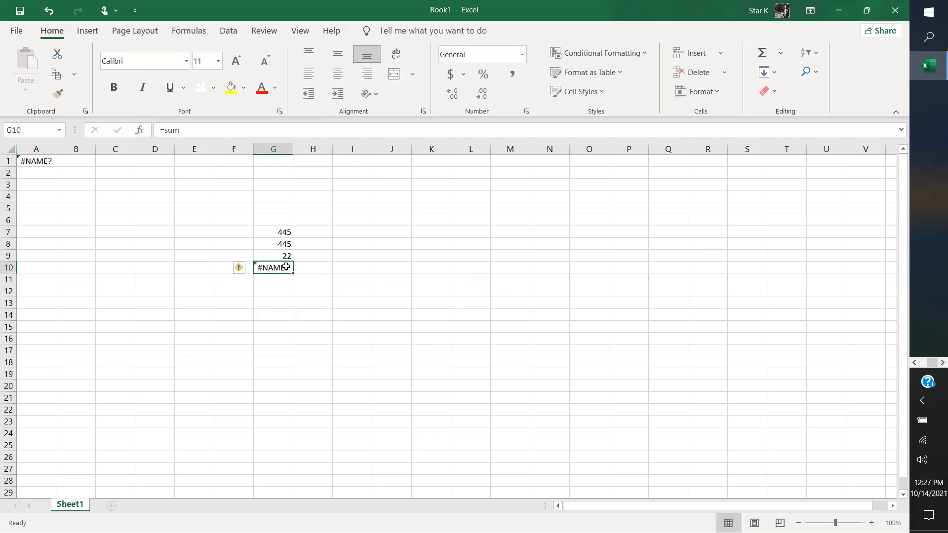
Total the three values in cell G10 with the formula =sum(G7:G9) and select that cell to show its formula.
{"action": "type", "text": "=sum("}
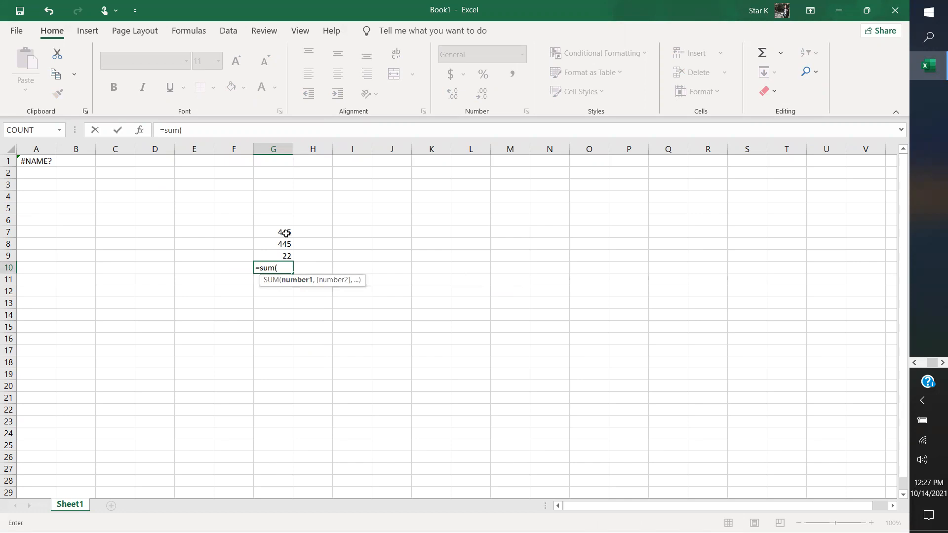
{"action": "left_click_drag", "start_coordinate": [285, 232], "coordinate": [287, 255]}
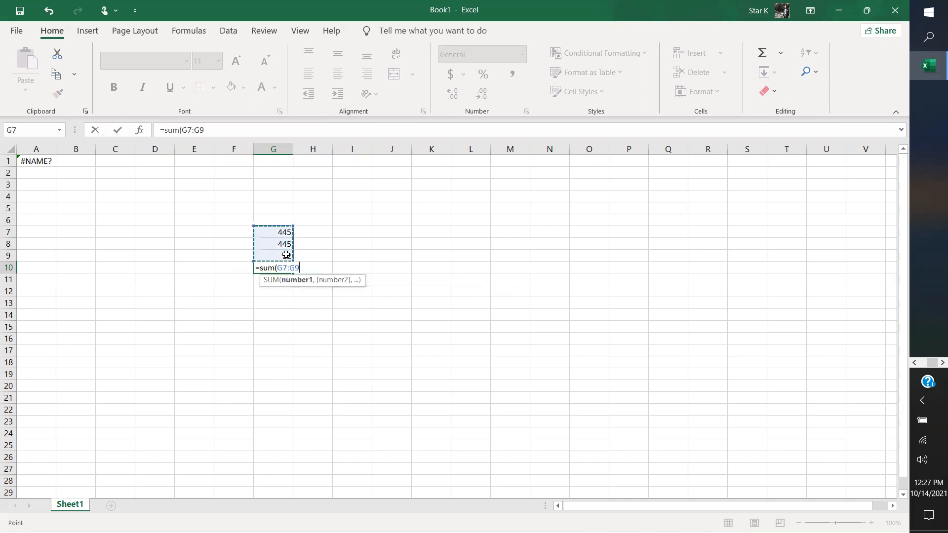
{"action": "type", "text": ")"}
{"action": "key", "text": "Return"}
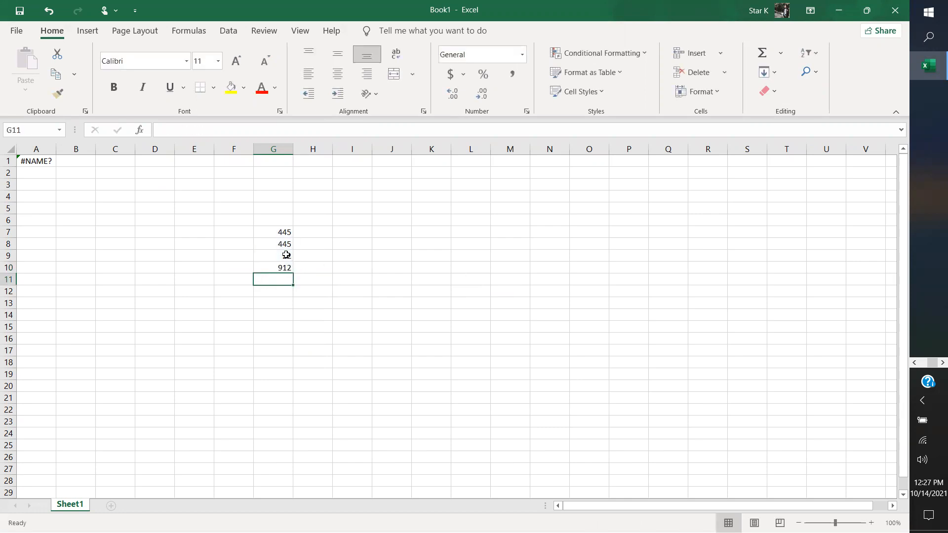
{"action": "left_click", "coordinate": [284, 267]}
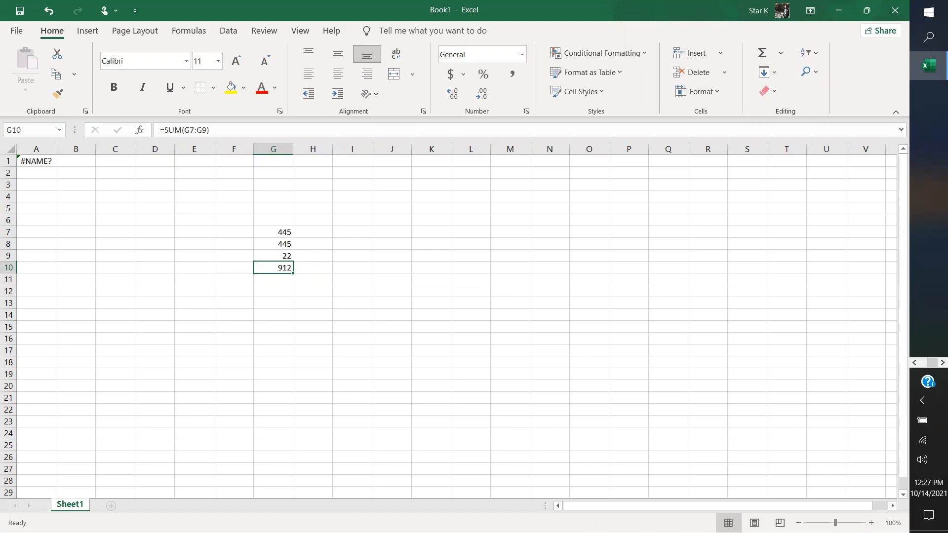
Compare the worksheet at different zoom levels and in Page Layout and Page Break Preview, returning to Normal view.
{"action": "scroll", "coordinate": [455, 321], "scroll_direction": "up", "scroll_amount": 9}
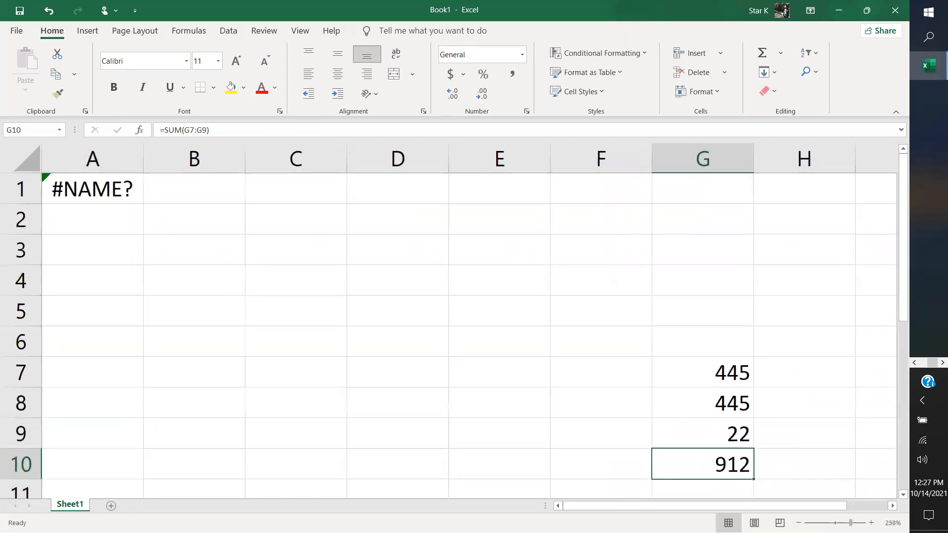
{"action": "scroll", "coordinate": [454, 321], "scroll_direction": "down", "scroll_amount": 5}
{"action": "scroll", "coordinate": [454, 321], "scroll_direction": "down", "scroll_amount": 2}
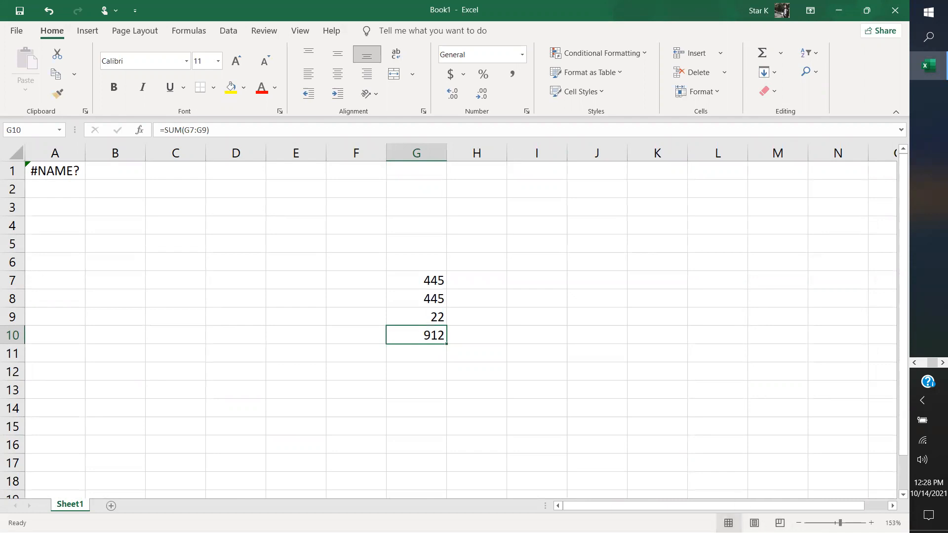
{"action": "left_click", "coordinate": [754, 523]}
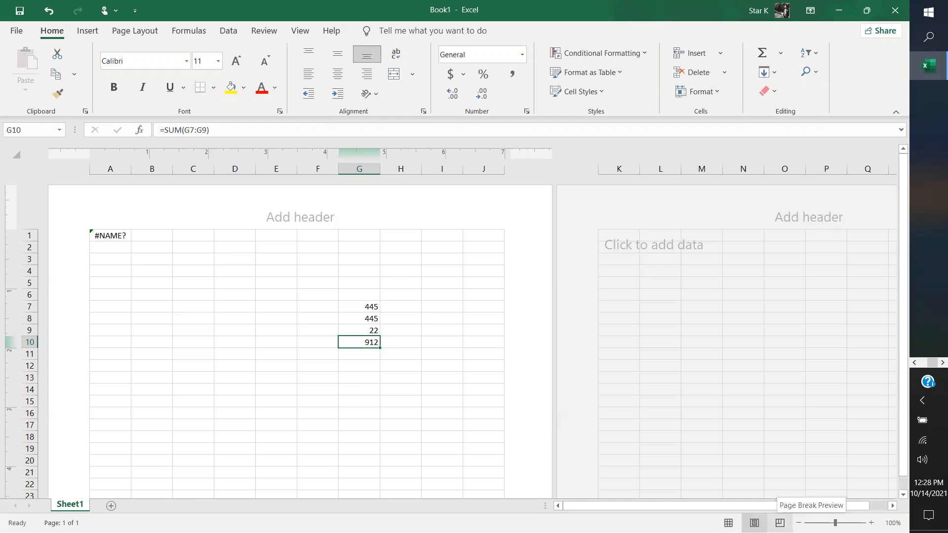
{"action": "left_click", "coordinate": [780, 523]}
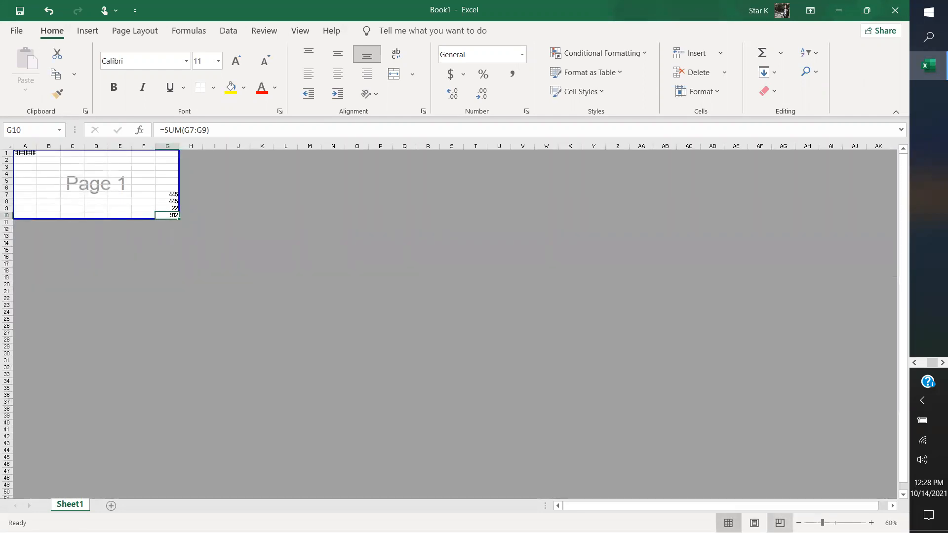
{"action": "left_click", "coordinate": [728, 523]}
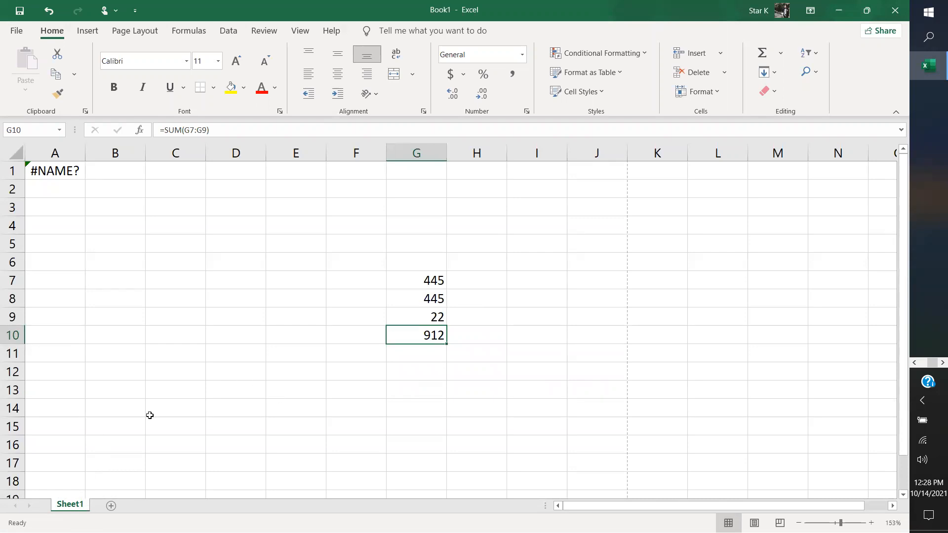
Rename the Sheet1 worksheet to project.
{"action": "right_click", "coordinate": [79, 506]}
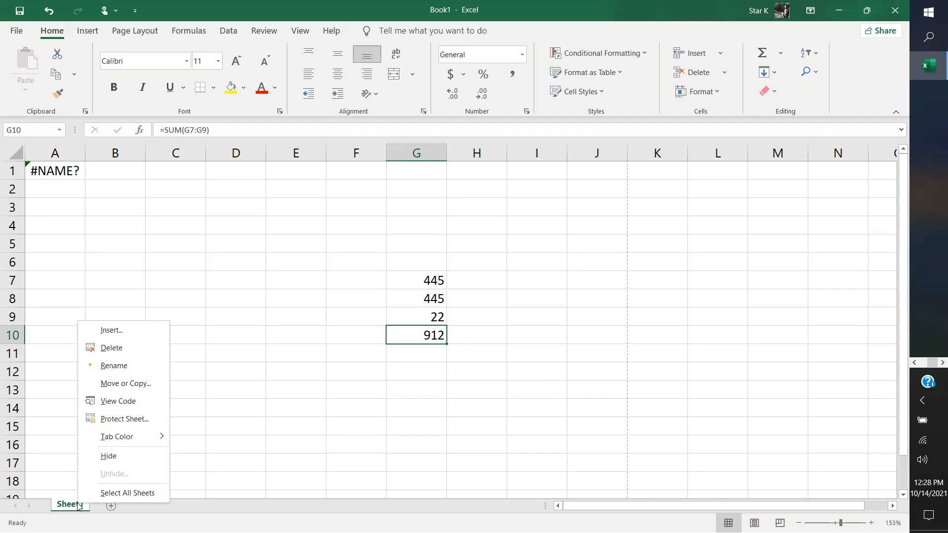
{"action": "left_click", "coordinate": [123, 367]}
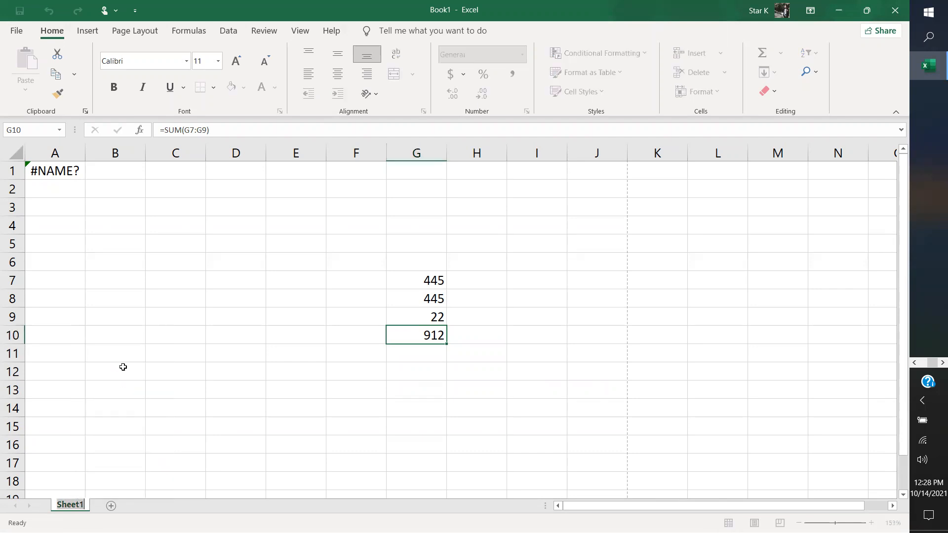
{"action": "type", "text": "project"}
{"action": "key", "text": "Return"}
Add five new blank worksheets after the project sheet.
{"action": "left_click", "coordinate": [112, 506]}
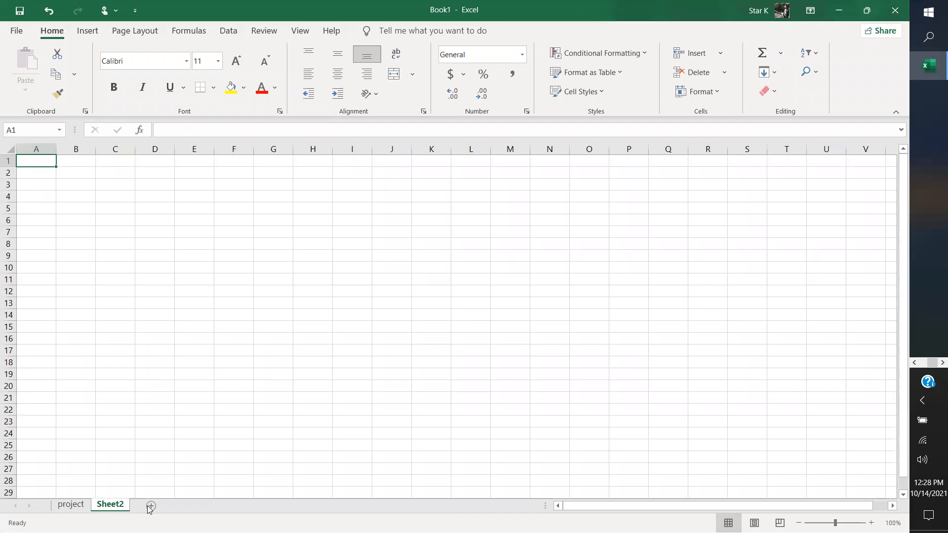
{"action": "left_click", "coordinate": [149, 506]}
{"action": "left_click", "coordinate": [190, 506]}
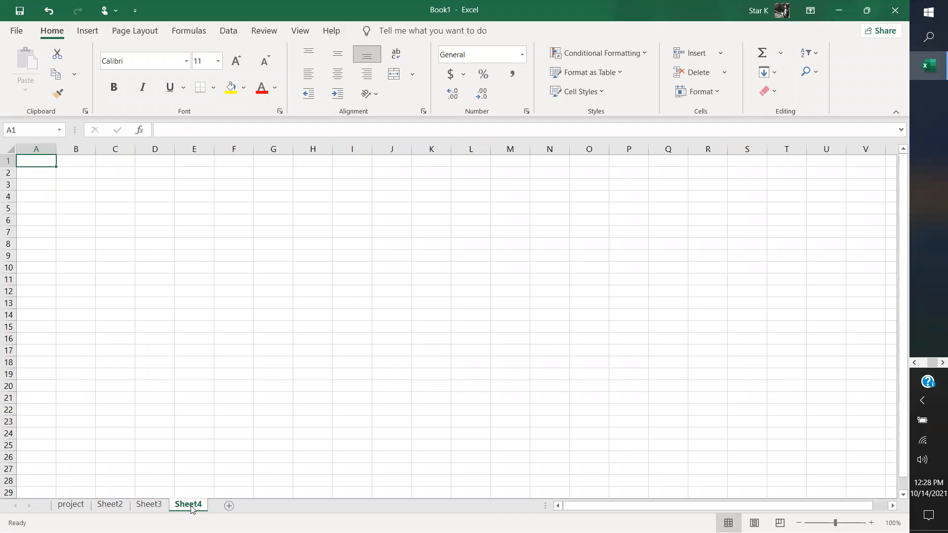
{"action": "left_click", "coordinate": [228, 506]}
{"action": "left_click", "coordinate": [267, 506]}
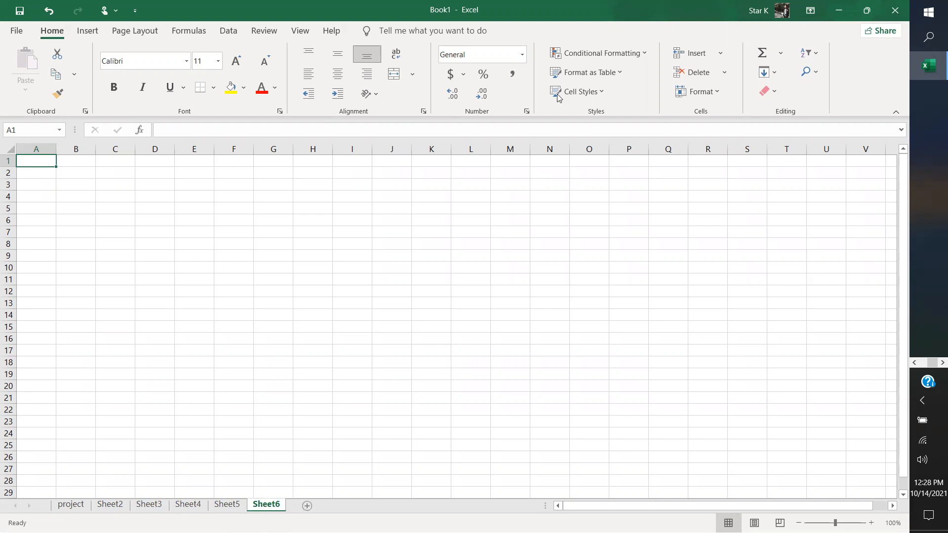
{"action": "key", "text": "alt+F11"}
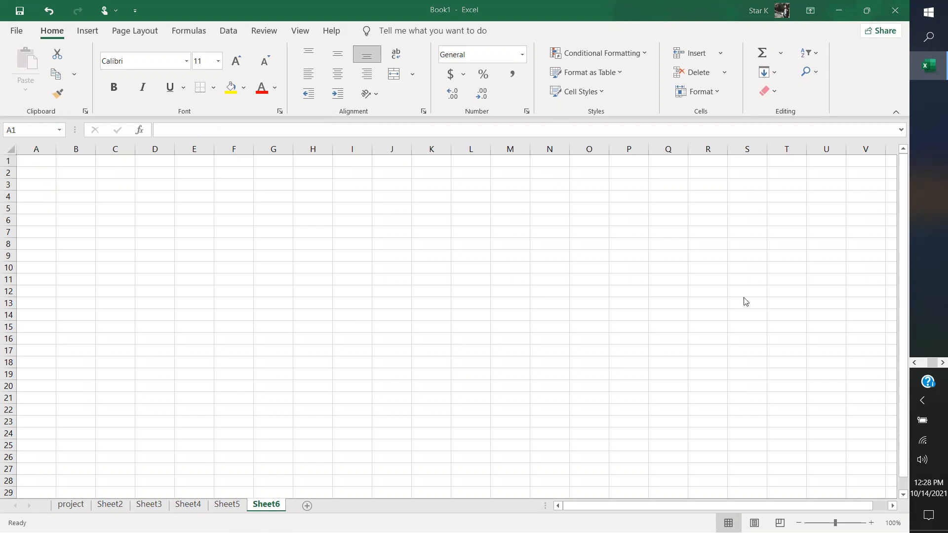
{"action": "left_click", "coordinate": [463, 33]}
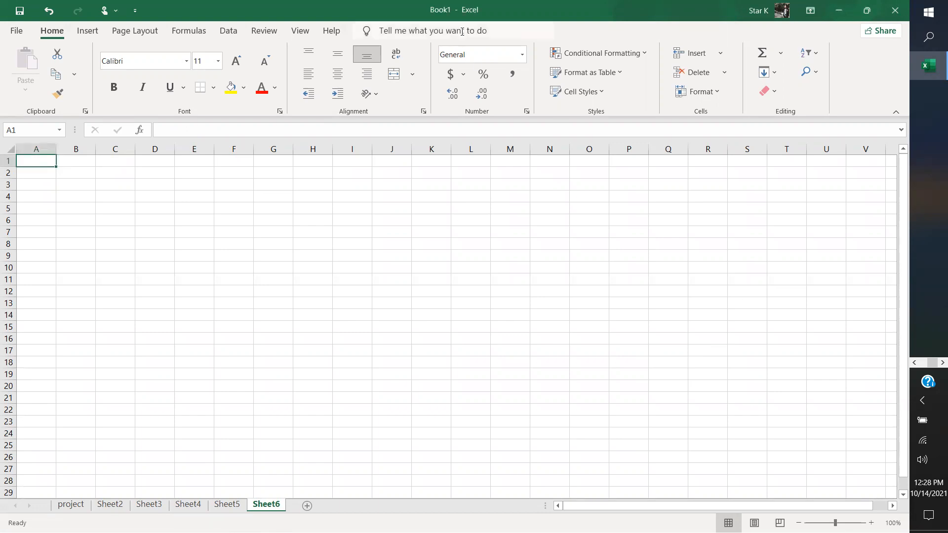
{"action": "left_click", "coordinate": [425, 35]}
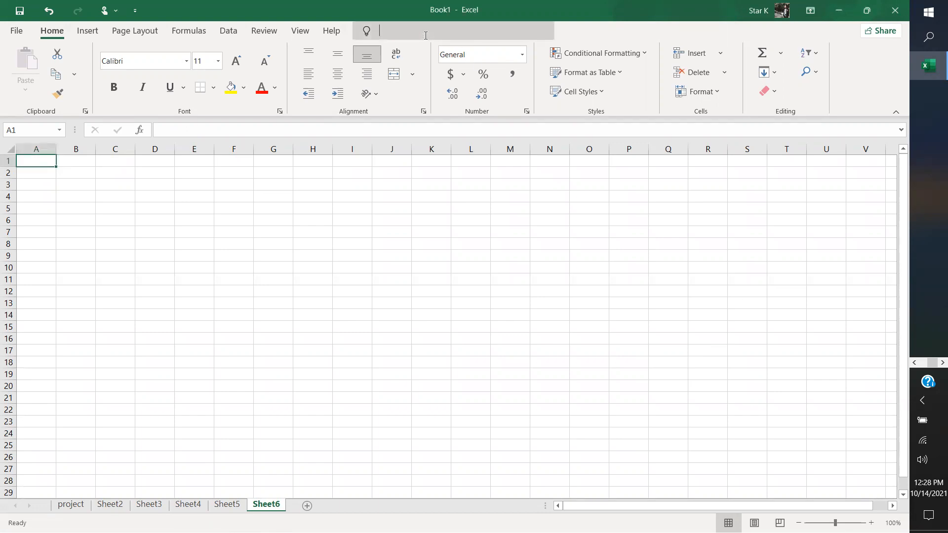
{"action": "left_click", "coordinate": [625, 38]}
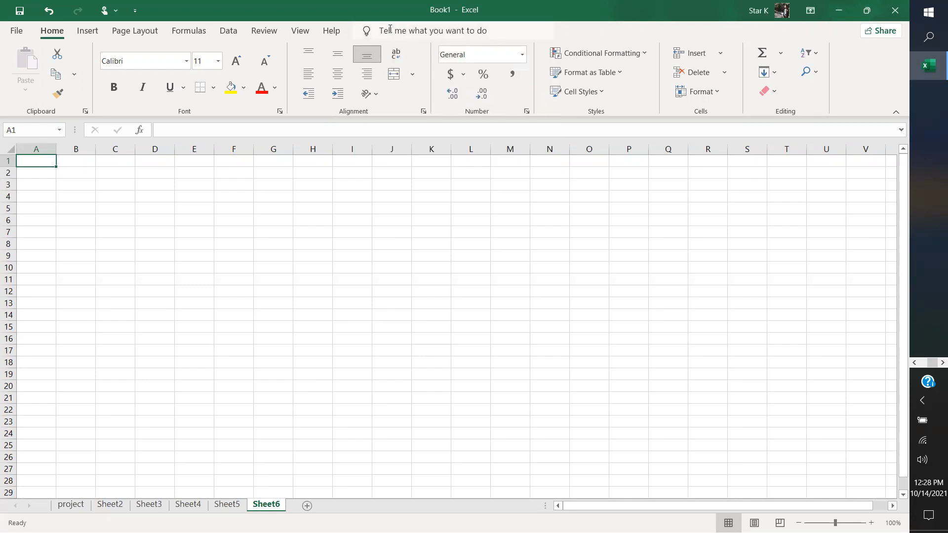
Freeze the panes of Sheet6 and insert a sheet row above row 1 using the suggested actions of the command search.
{"action": "left_click", "coordinate": [471, 30]}
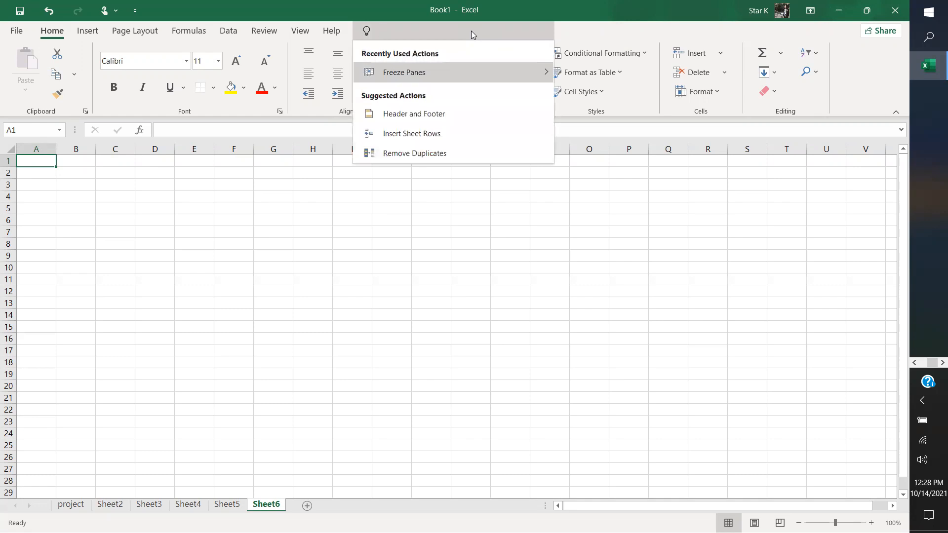
{"action": "mouse_move", "coordinate": [425, 81]}
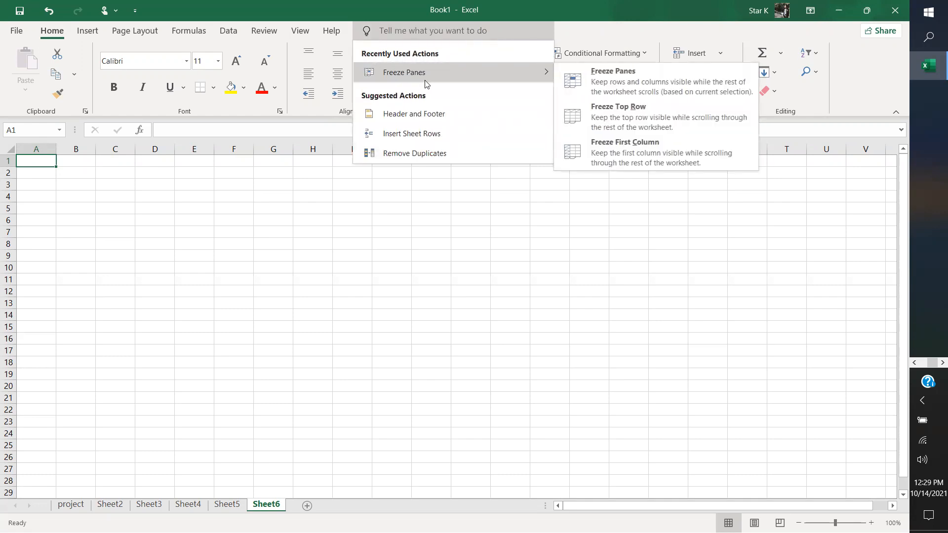
{"action": "left_click", "coordinate": [619, 92]}
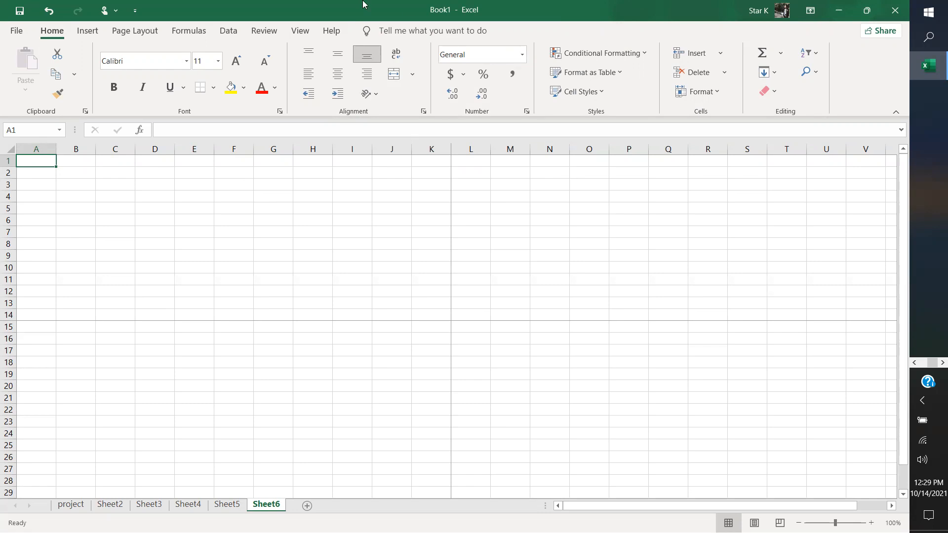
{"action": "left_click", "coordinate": [409, 28]}
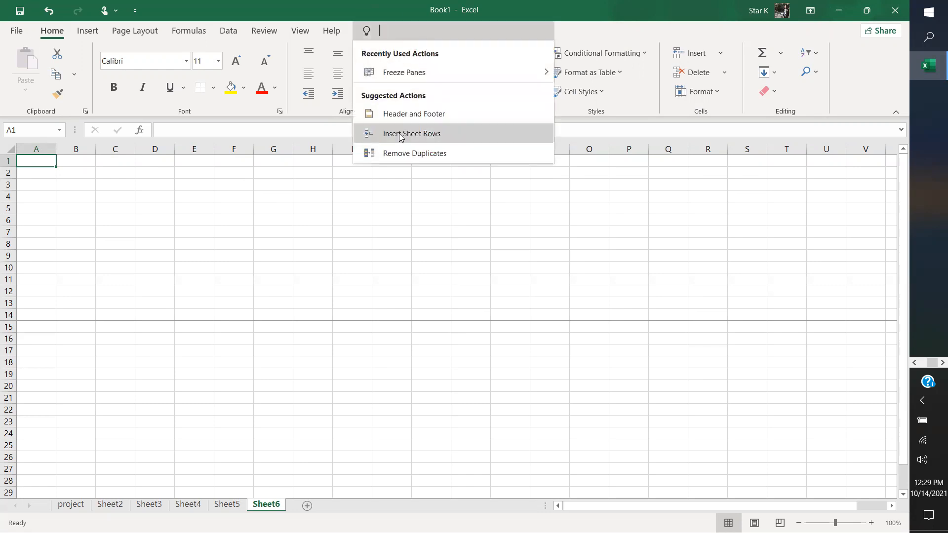
{"action": "left_click", "coordinate": [395, 142]}
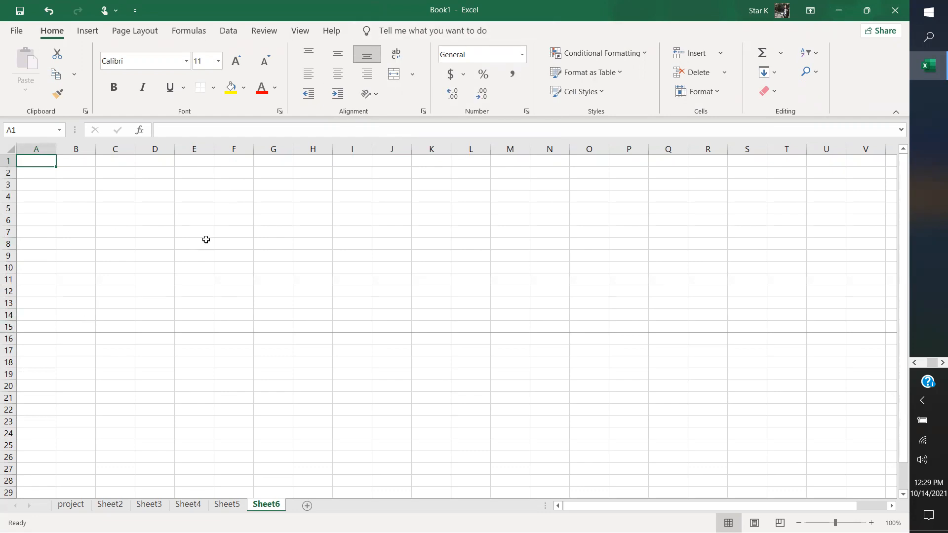
{"action": "left_click", "coordinate": [467, 35]}
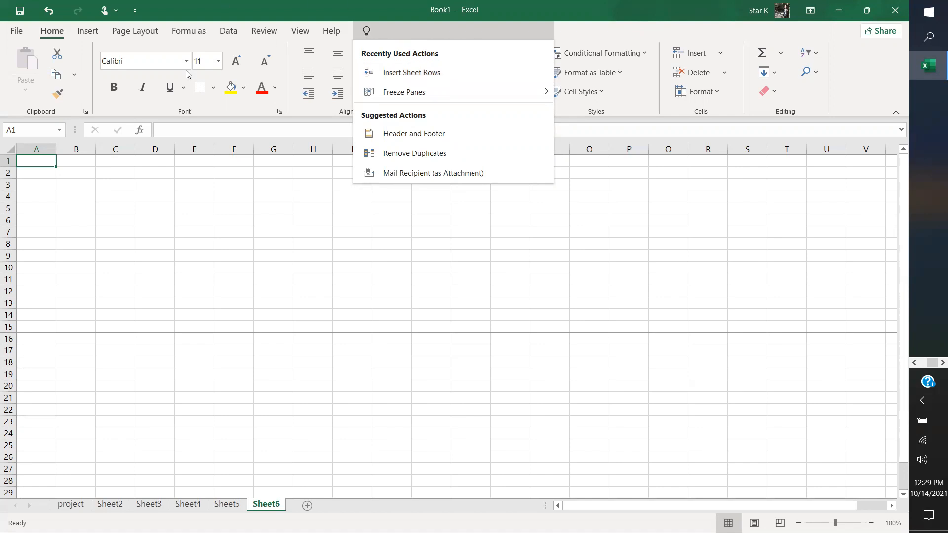
Look through the workbook's Info, Export and Share pages in the Backstage view.
{"action": "left_click", "coordinate": [33, 26]}
{"action": "left_click", "coordinate": [20, 29]}
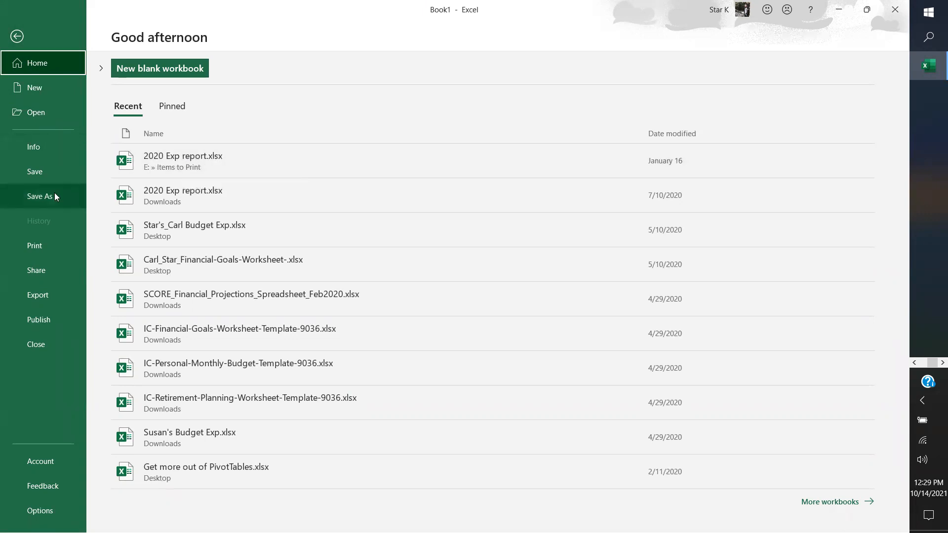
{"action": "left_click", "coordinate": [21, 145]}
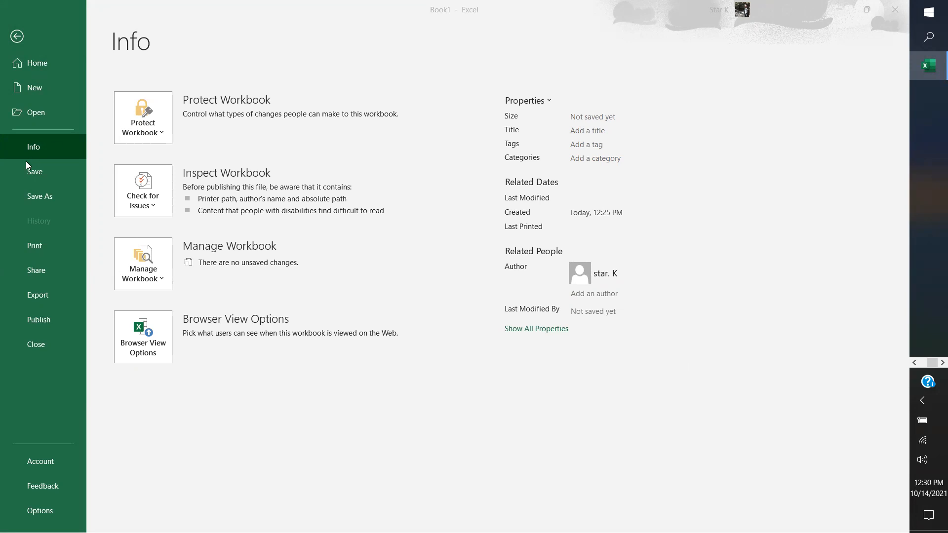
{"action": "left_click", "coordinate": [44, 294]}
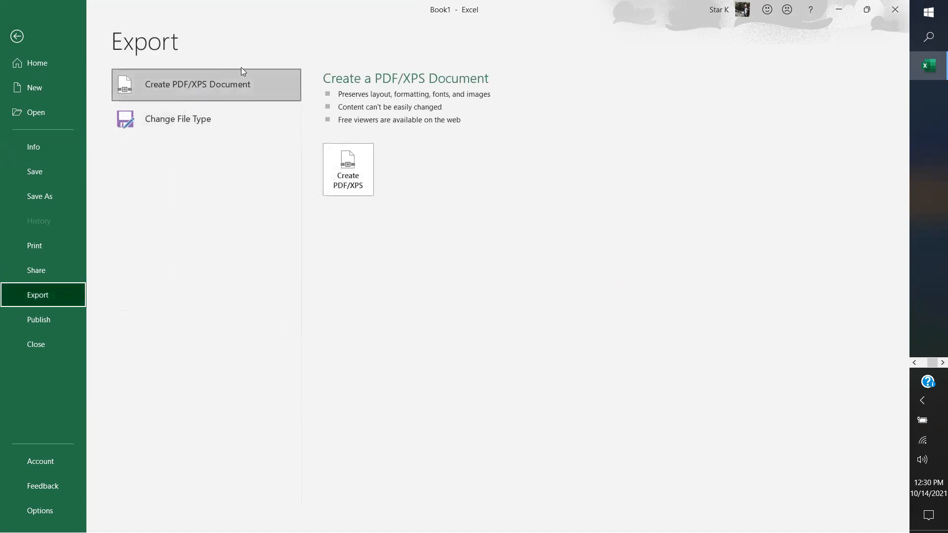
{"action": "left_click", "coordinate": [46, 274]}
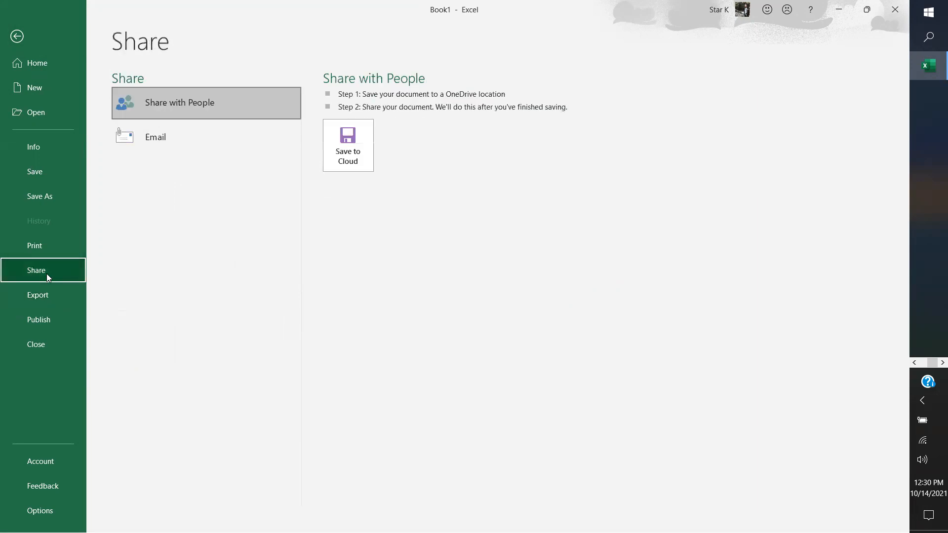
Review the General, Formulas, Proofing, Save, Accessibility and Advanced categories of the Excel options.
{"action": "left_click", "coordinate": [39, 510]}
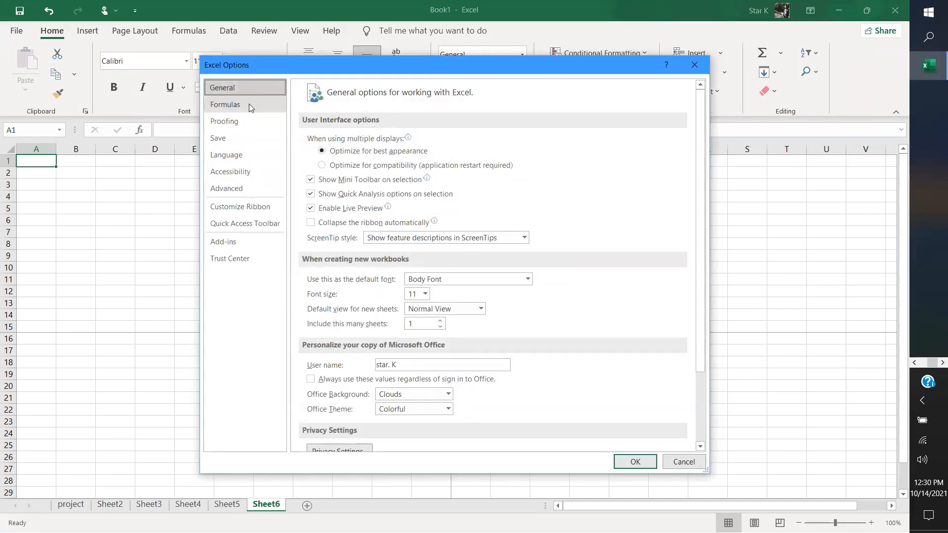
{"action": "left_click", "coordinate": [229, 104]}
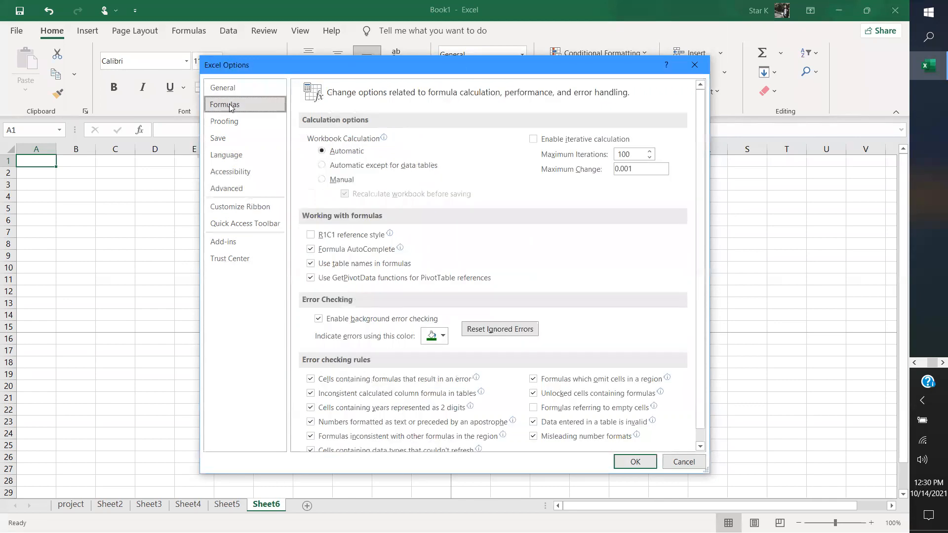
{"action": "left_click", "coordinate": [229, 122]}
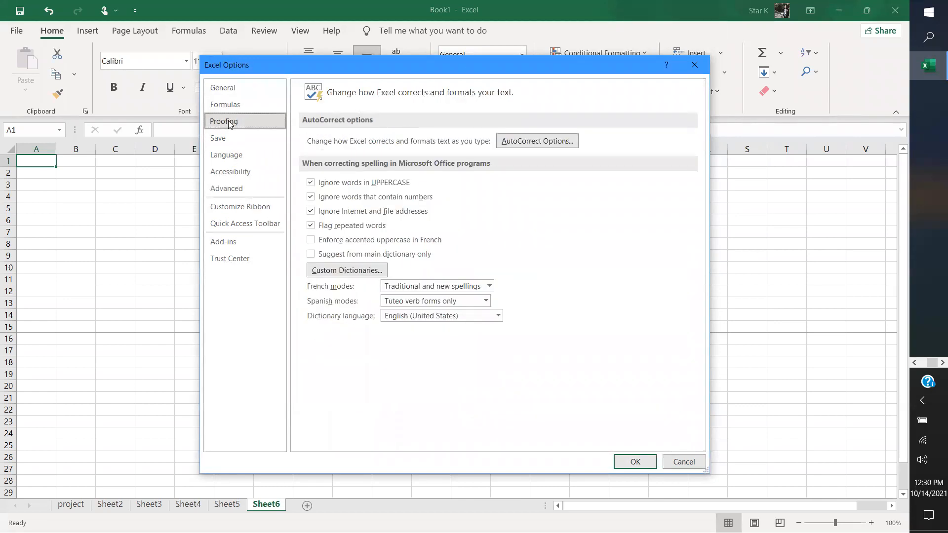
{"action": "left_click", "coordinate": [226, 139]}
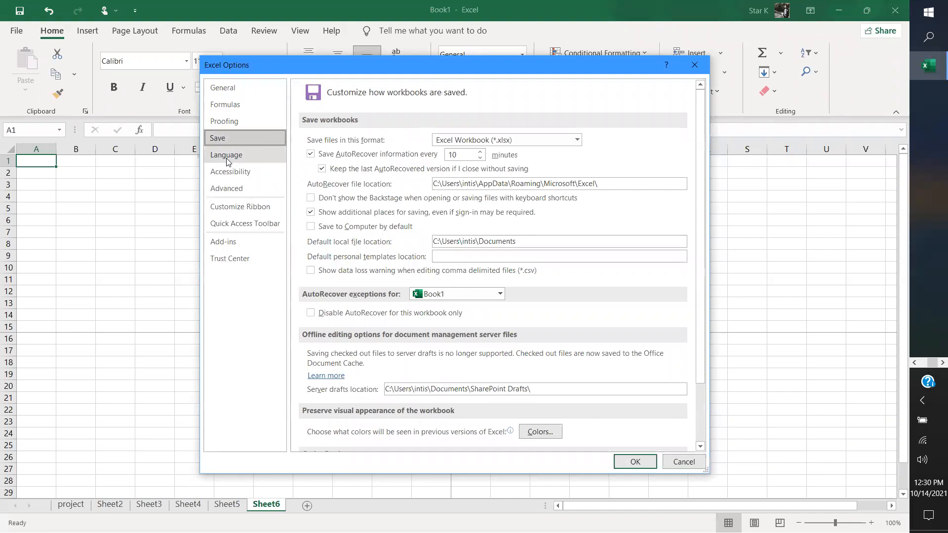
{"action": "left_click", "coordinate": [228, 172]}
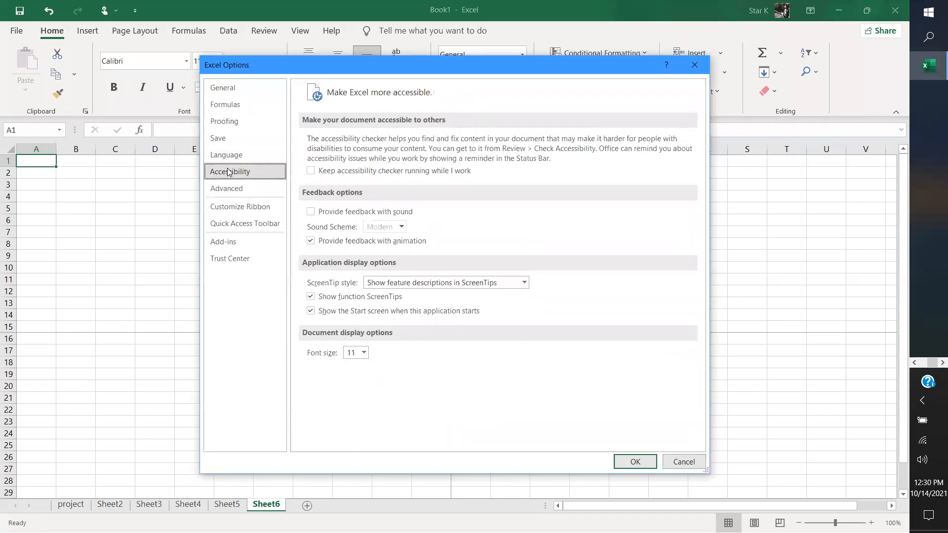
{"action": "left_click", "coordinate": [232, 192]}
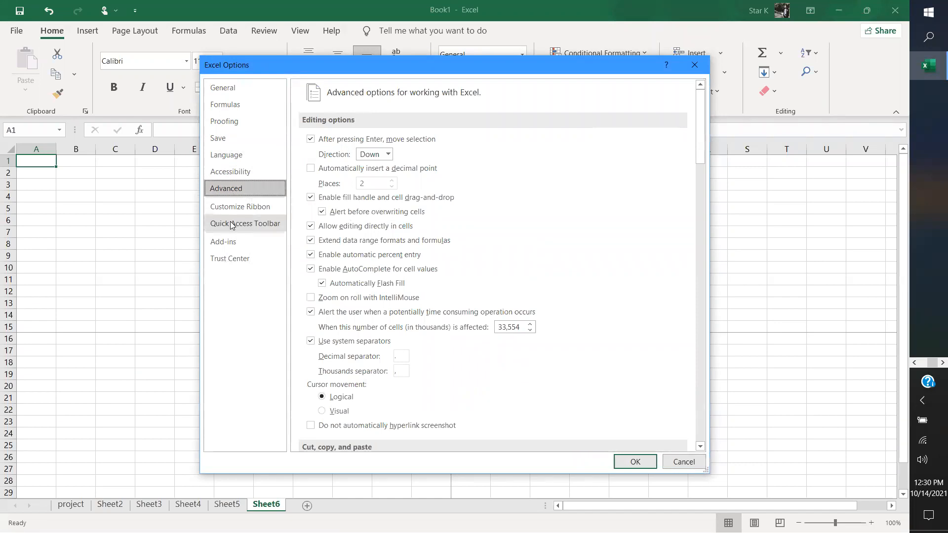
Try to add the Sum and Open commands to the ribbon's Home tab in the ribbon customization options.
{"action": "left_click", "coordinate": [237, 207]}
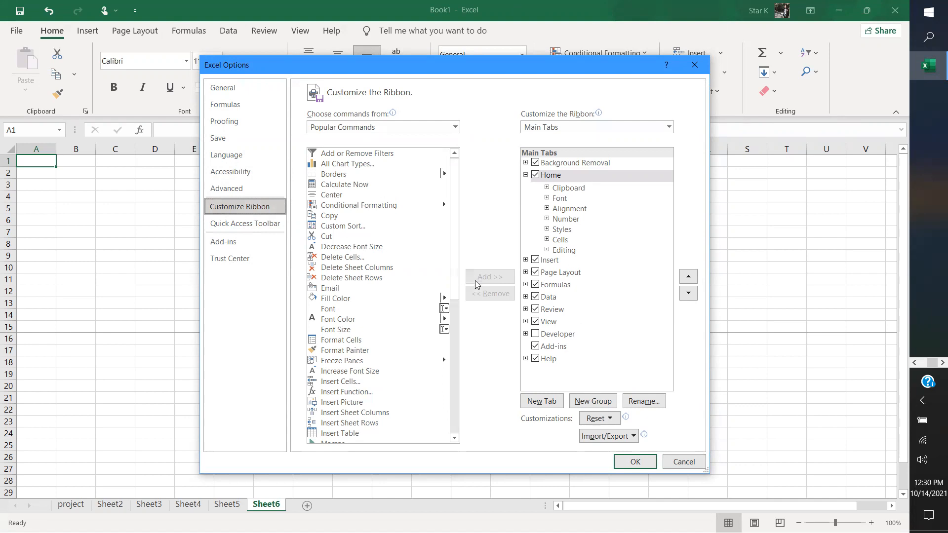
{"action": "left_click_drag", "start_coordinate": [455, 269], "coordinate": [473, 415]}
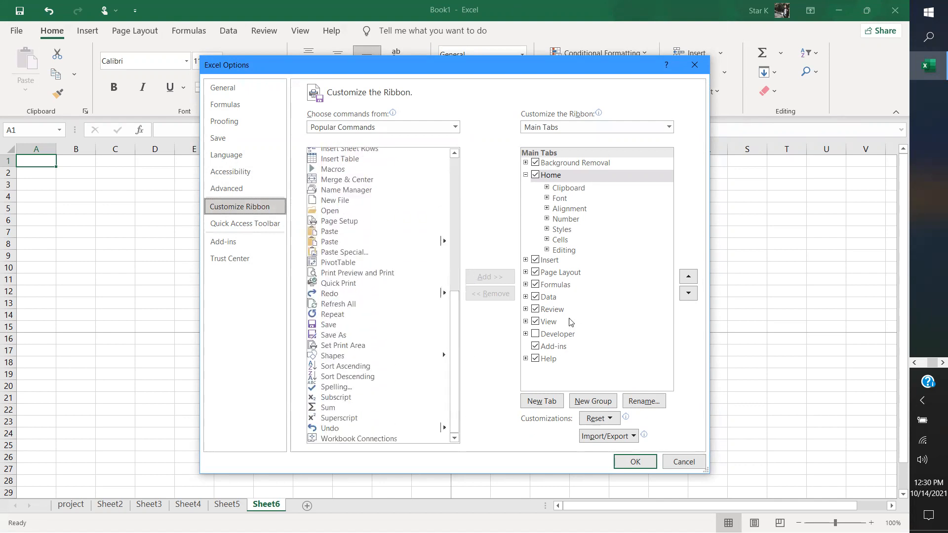
{"action": "left_click", "coordinate": [329, 408]}
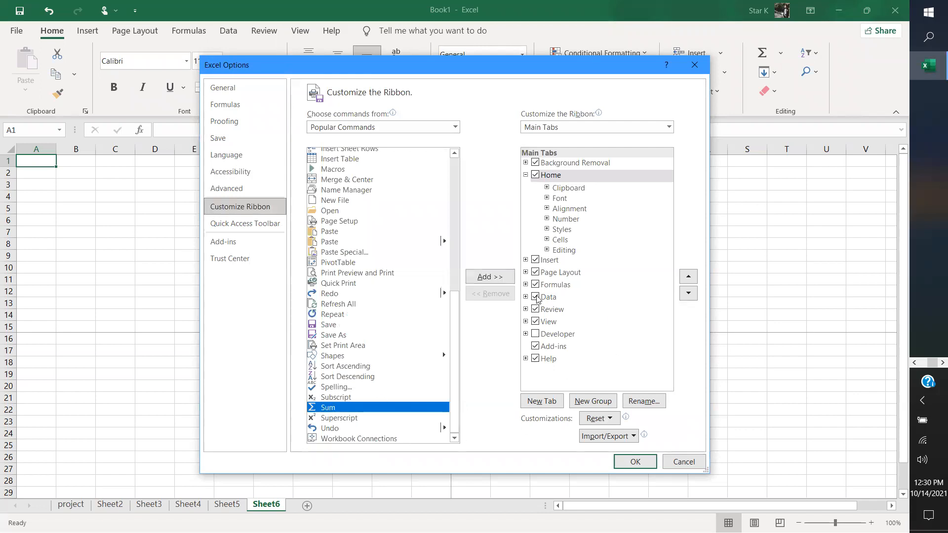
{"action": "left_click", "coordinate": [496, 280]}
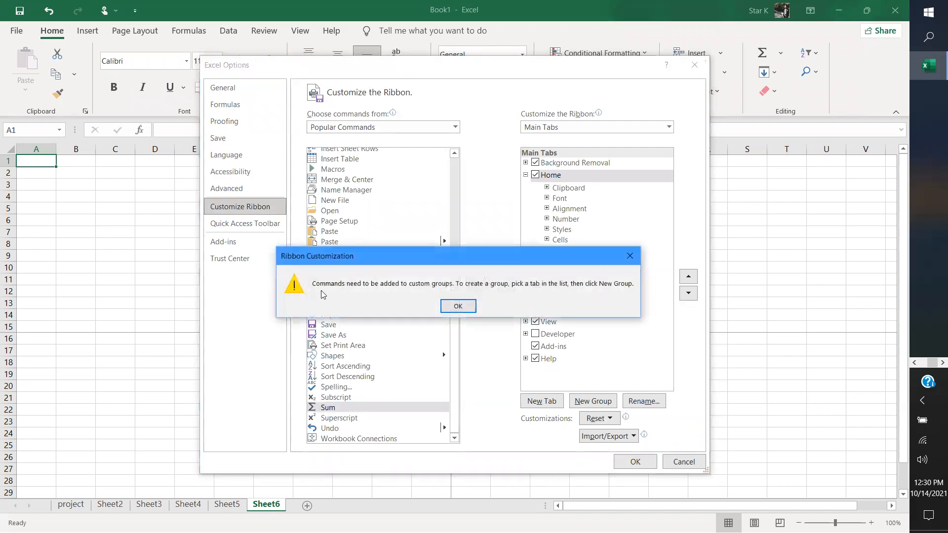
{"action": "left_click", "coordinate": [449, 305]}
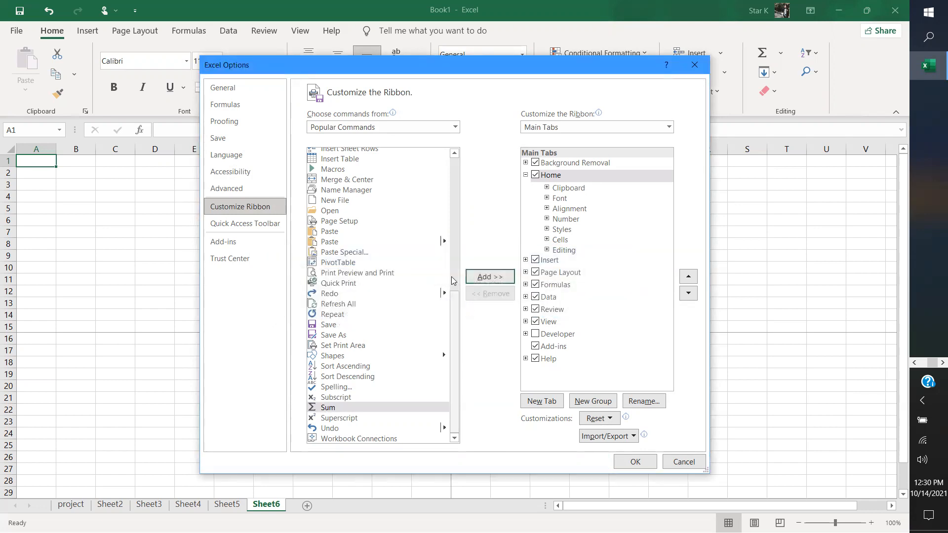
{"action": "left_click", "coordinate": [337, 212]}
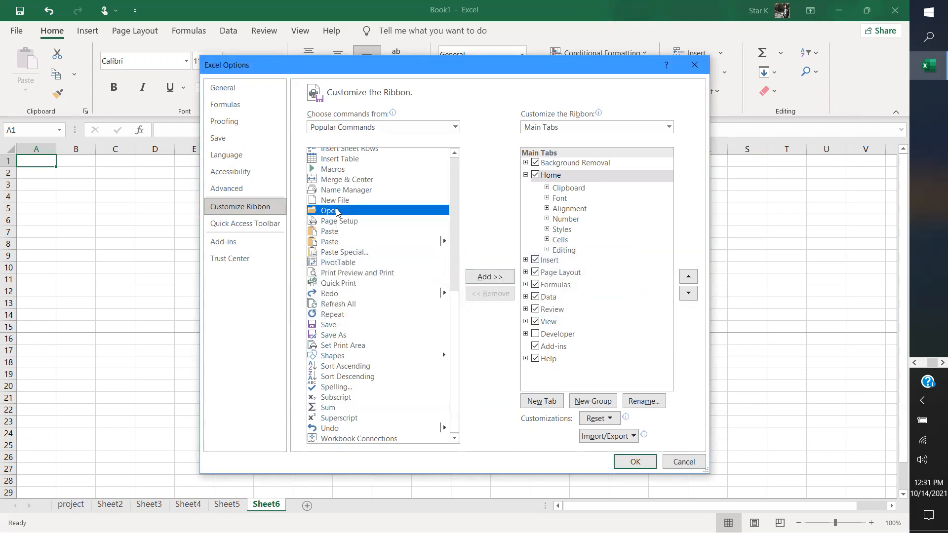
{"action": "left_click", "coordinate": [482, 279]}
{"action": "left_click", "coordinate": [470, 312]}
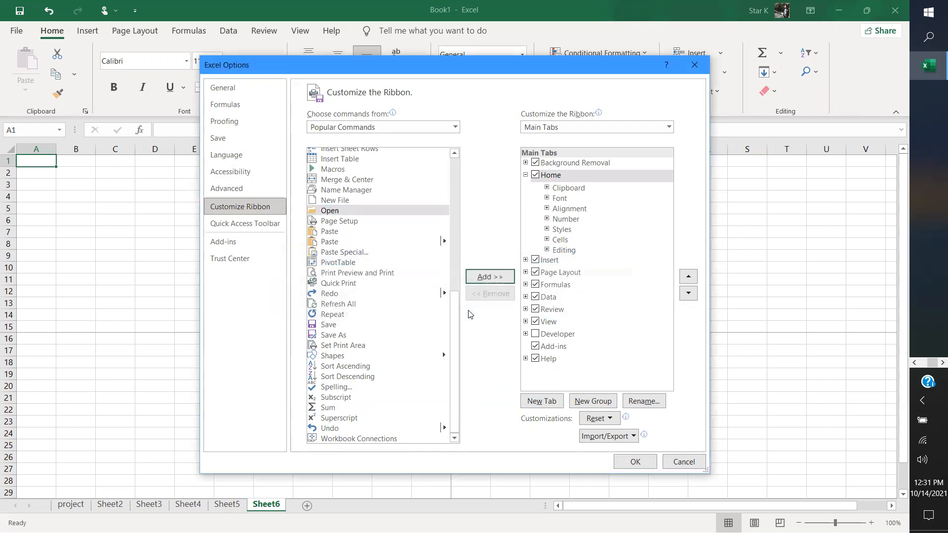
Examine the Home tab's Cells and Styles groups in the ribbon customization list, including the Insert and Conditional Formatting commands.
{"action": "left_click", "coordinate": [454, 193]}
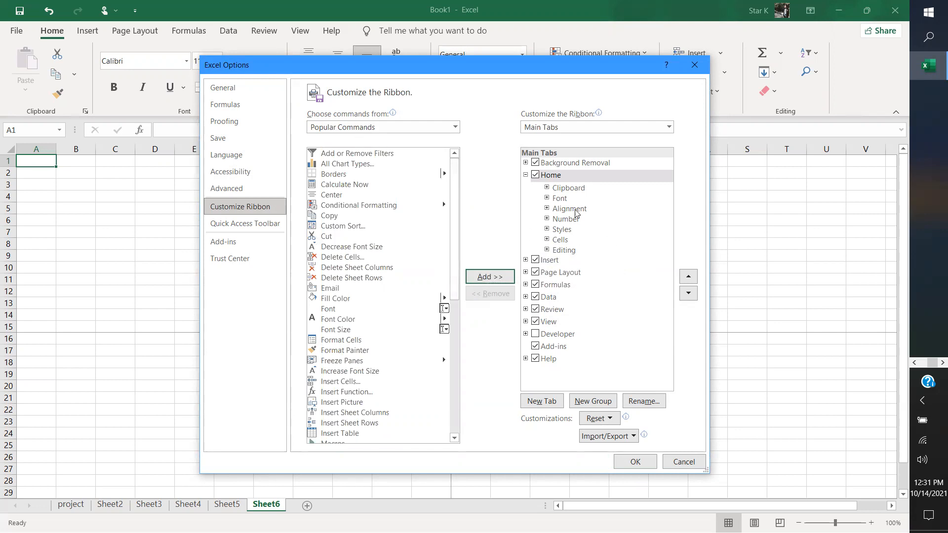
{"action": "left_click", "coordinate": [526, 176]}
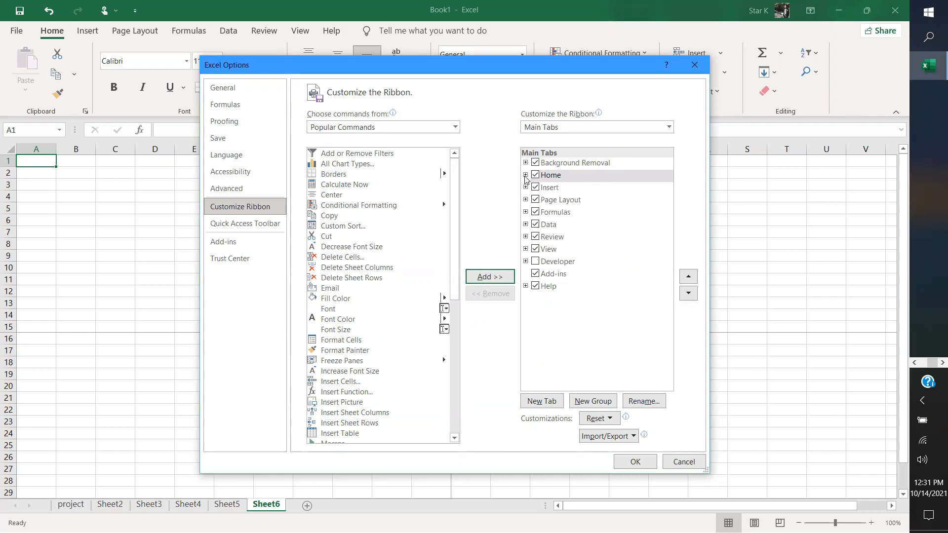
{"action": "left_click", "coordinate": [525, 176]}
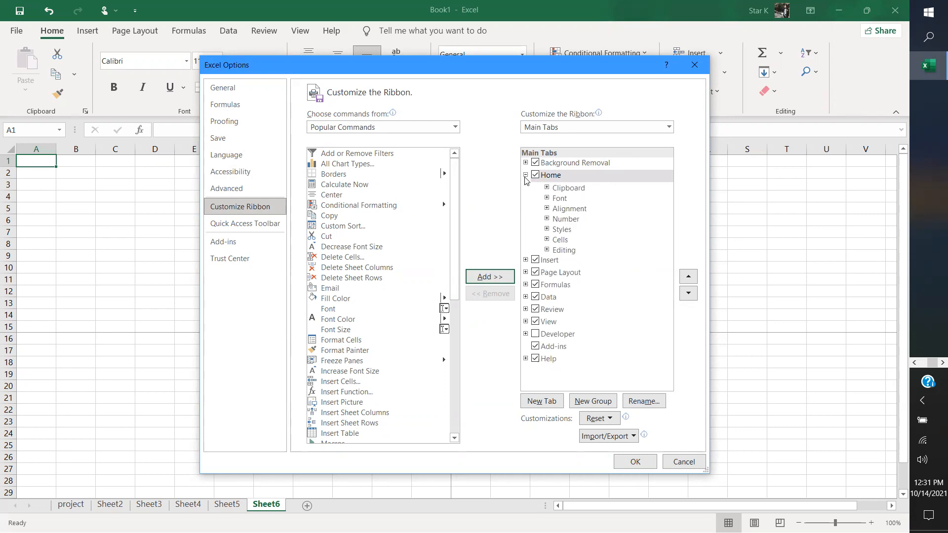
{"action": "left_click", "coordinate": [546, 240]}
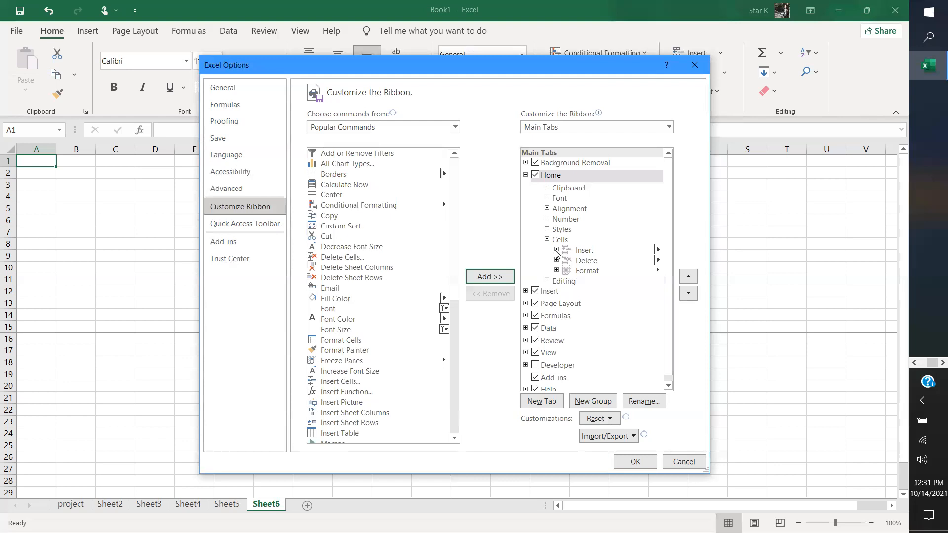
{"action": "left_click", "coordinate": [557, 250]}
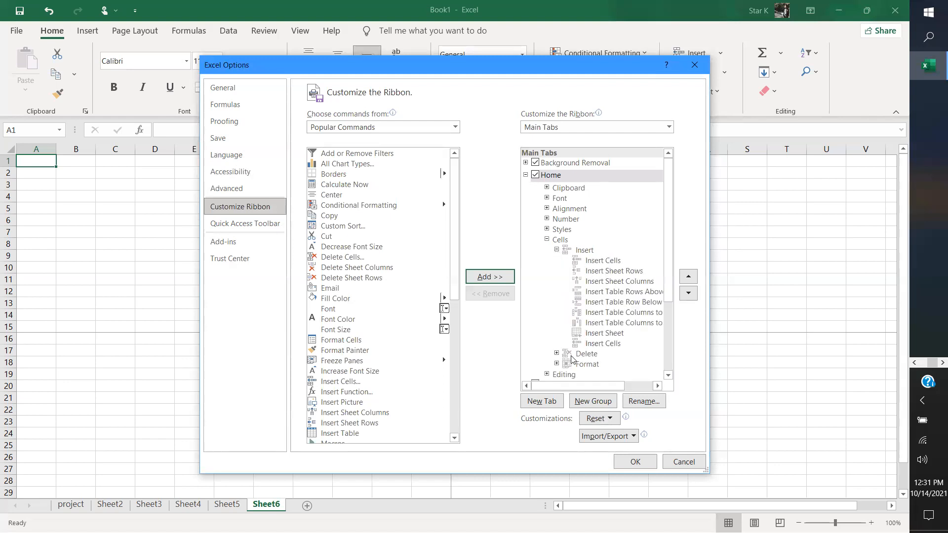
{"action": "left_click", "coordinate": [547, 229]}
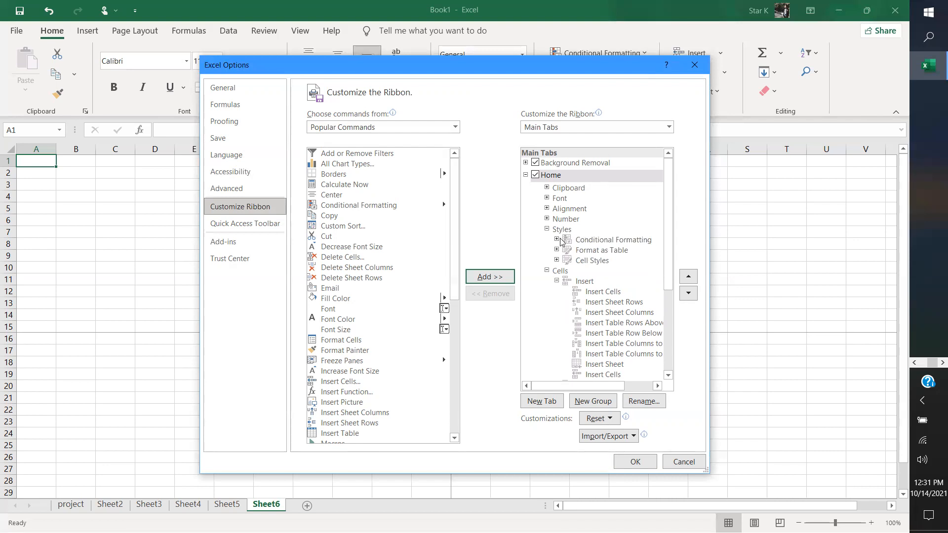
{"action": "left_click", "coordinate": [557, 240]}
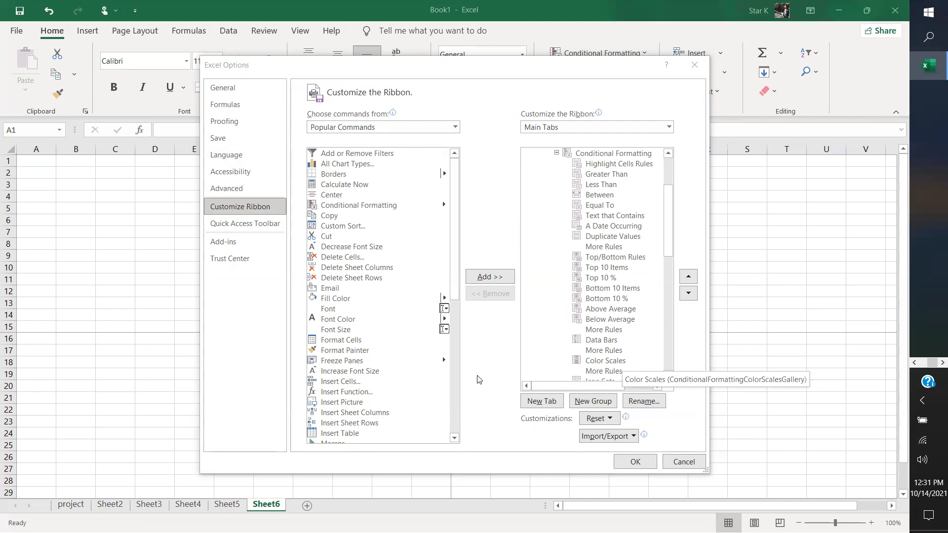
Reset all ribbon and Quick Access Toolbar customizations and apply the Excel options.
{"action": "left_click", "coordinate": [599, 420]}
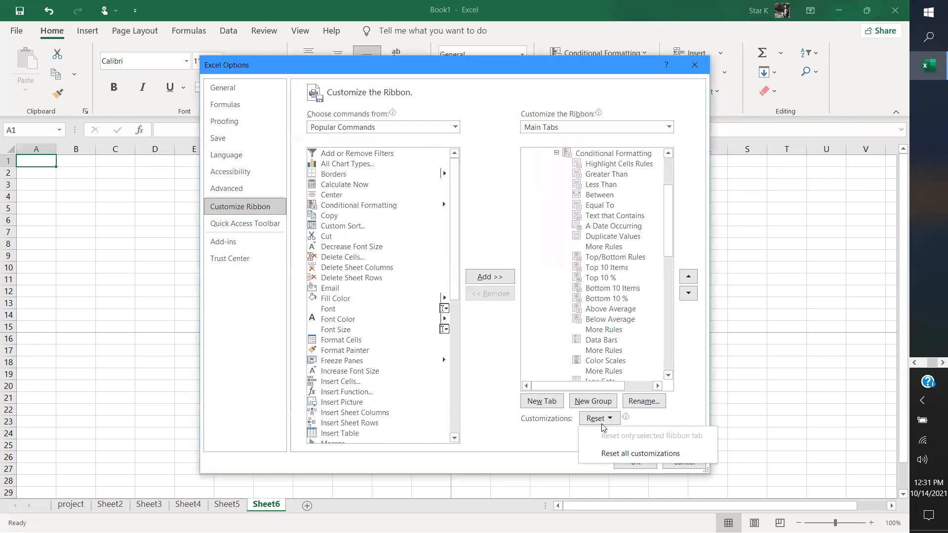
{"action": "left_click", "coordinate": [611, 451]}
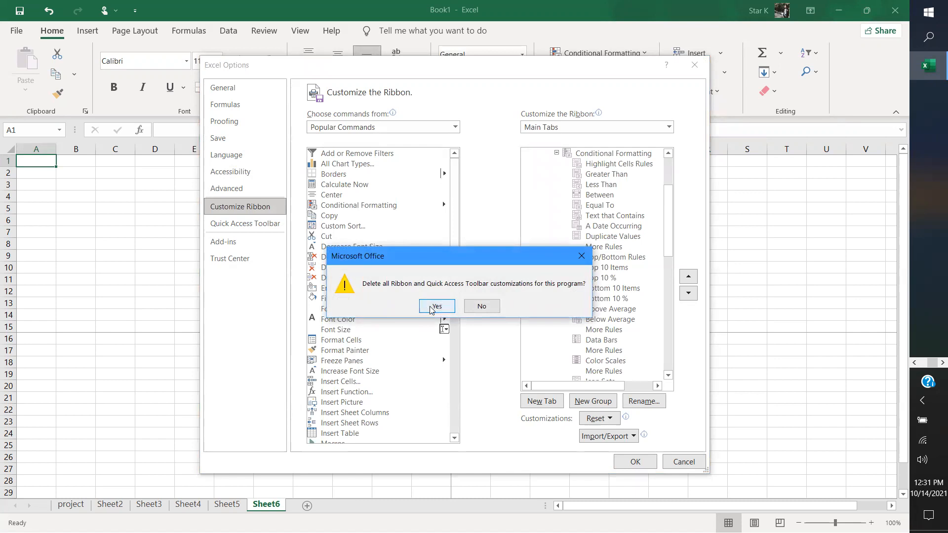
{"action": "left_click", "coordinate": [434, 307]}
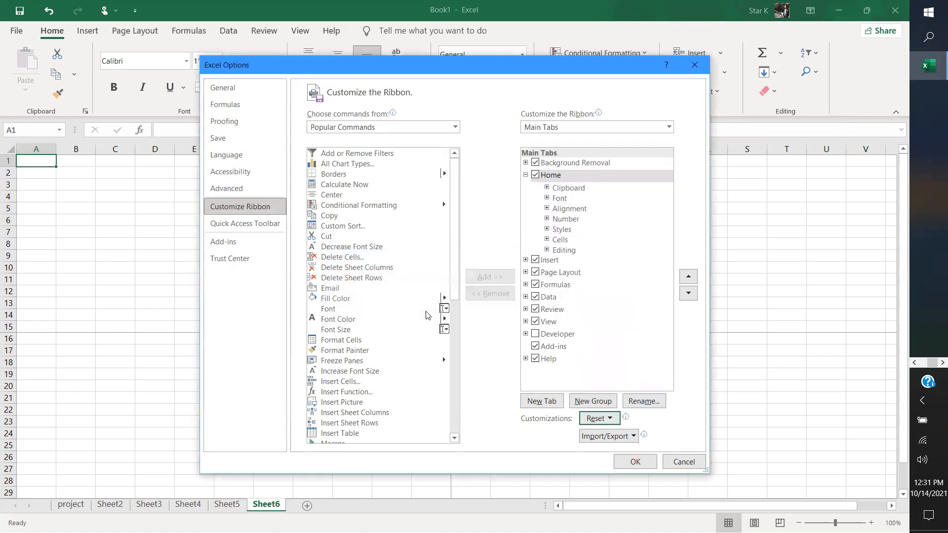
{"action": "left_click", "coordinate": [626, 460]}
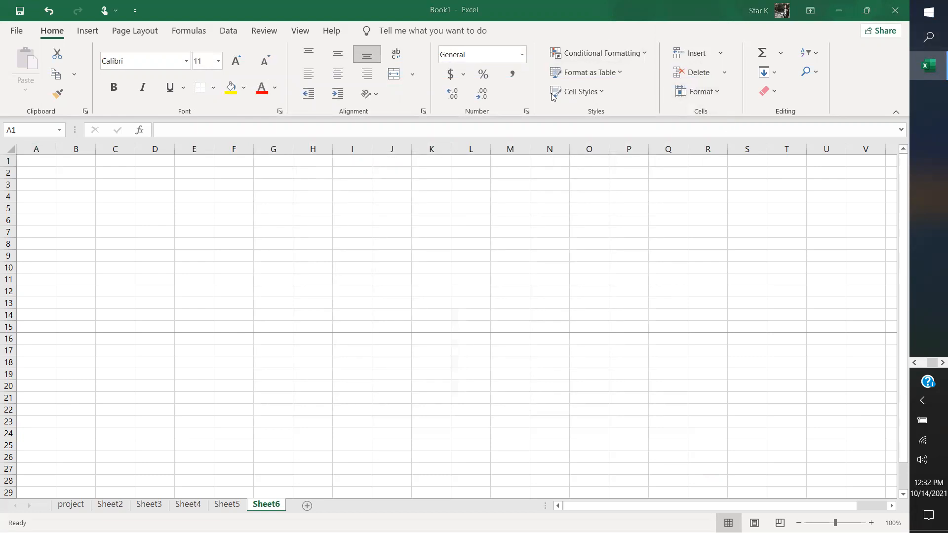
Show the recently used and suggested actions of the command search.
{"action": "left_click", "coordinate": [443, 31]}
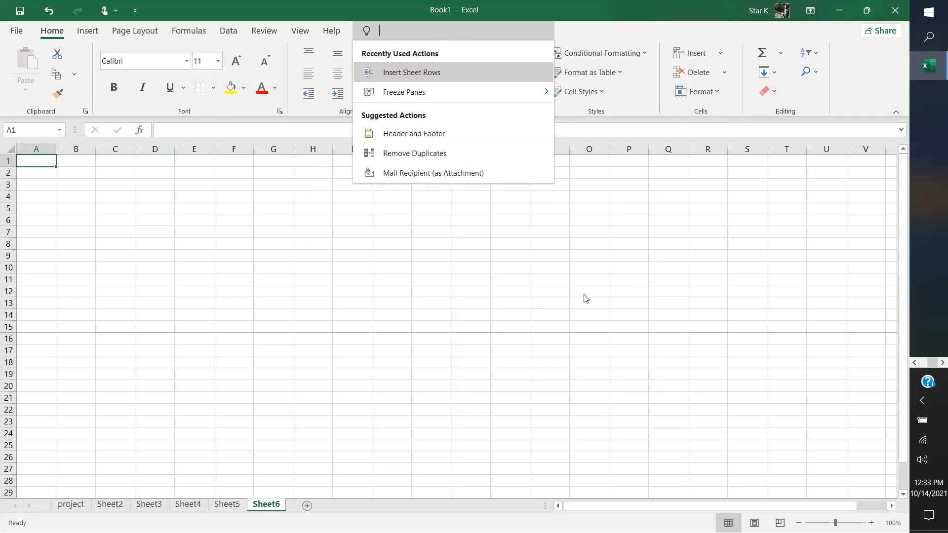
{"action": "key", "text": "Escape"}
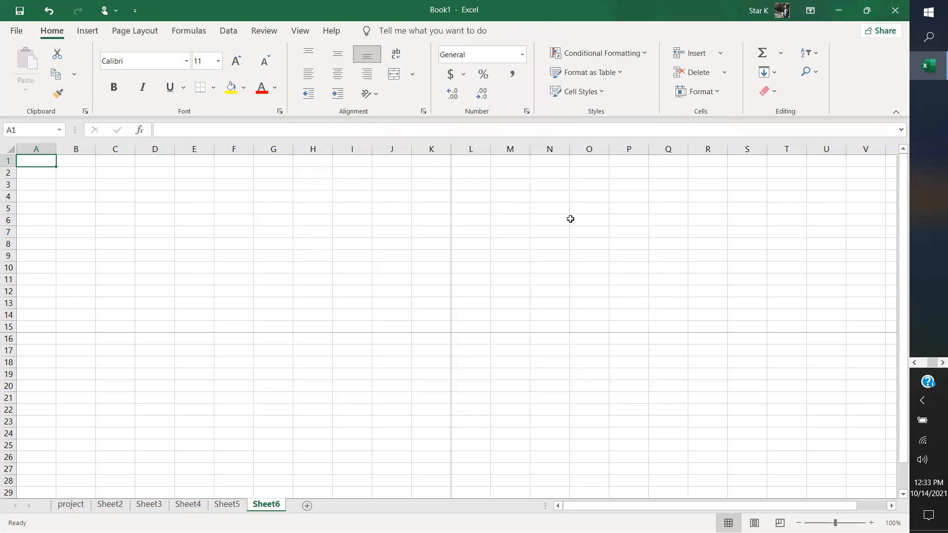
{"action": "key", "text": "ctrl+n"}
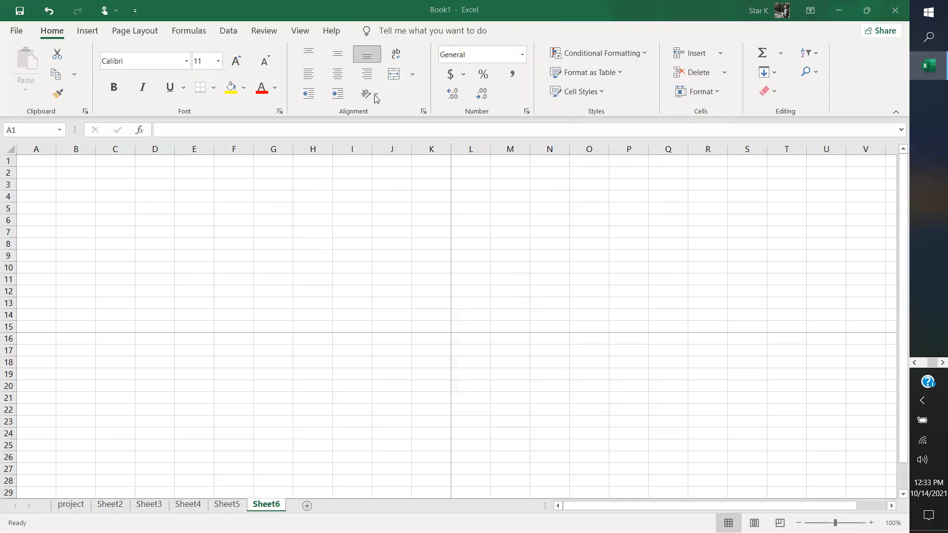
Enter 126, 122, 56+ and 3 down column K of Sheet6, starting in cell K3.
{"action": "left_click", "coordinate": [420, 182]}
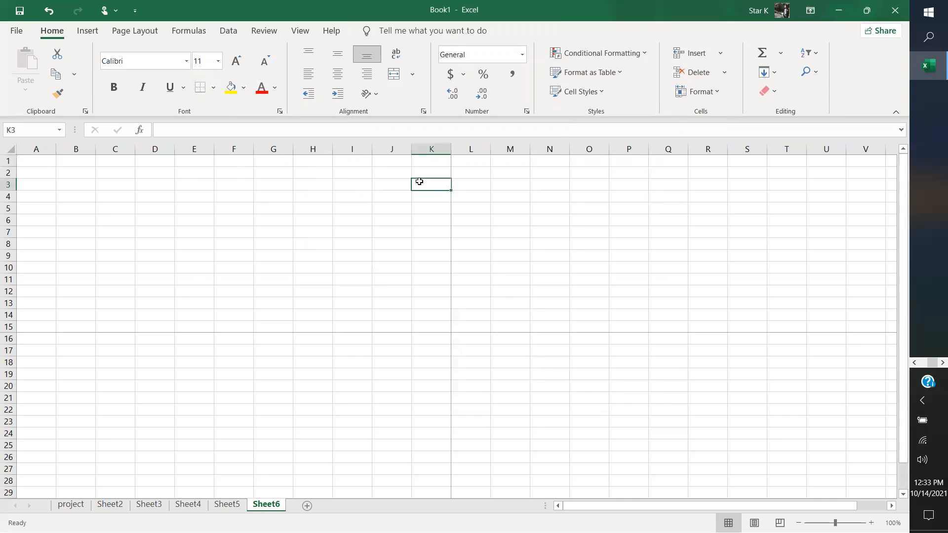
{"action": "type", "text": "126"}
{"action": "key", "text": "Return"}
{"action": "type", "text": "122"}
{"action": "key", "text": "Return"}
{"action": "type", "text": "56+"}
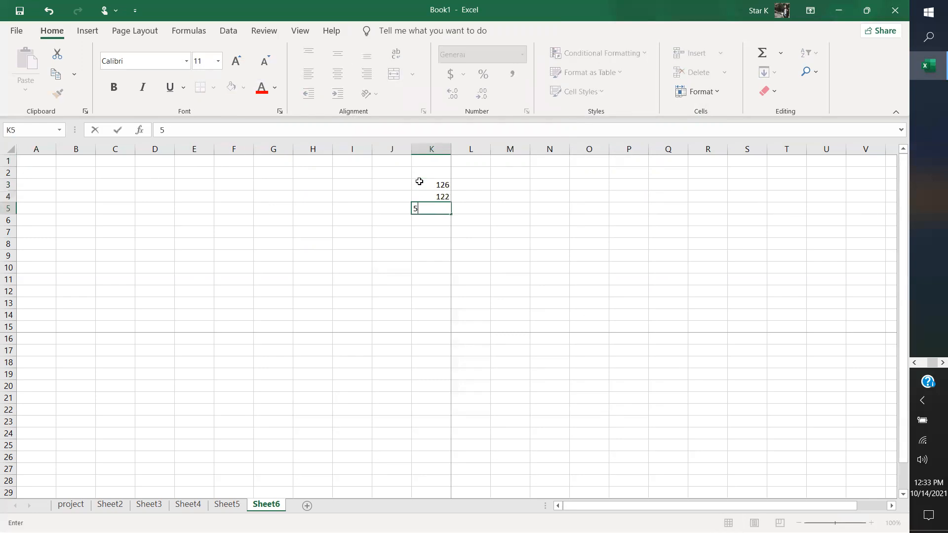
{"action": "key", "text": "Return"}
{"action": "type", "text": "3"}
{"action": "key", "text": "Return"}
{"action": "key", "text": "Down"}
{"action": "key", "text": "Down"}
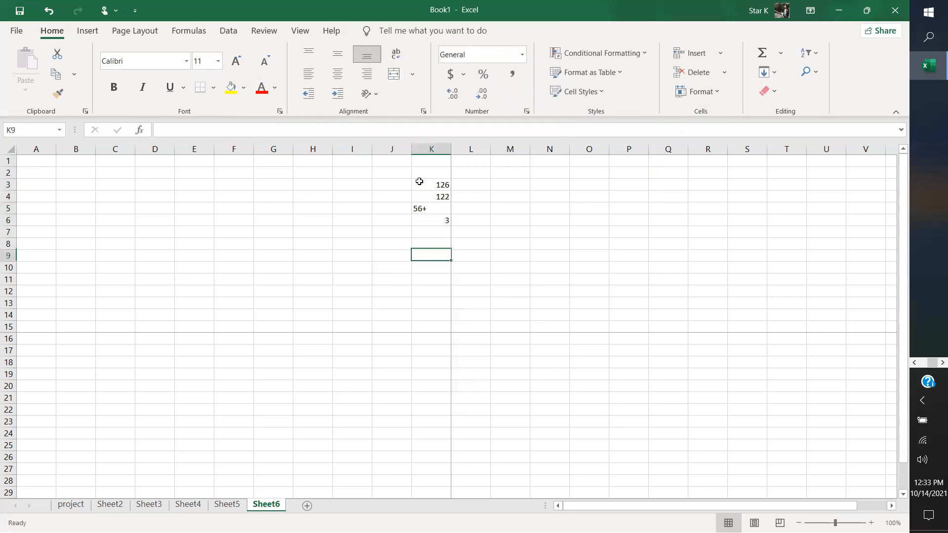
Correct the entry in cell K5 to the number 56.
{"action": "left_click_drag", "start_coordinate": [835, 522], "coordinate": [833, 523]}
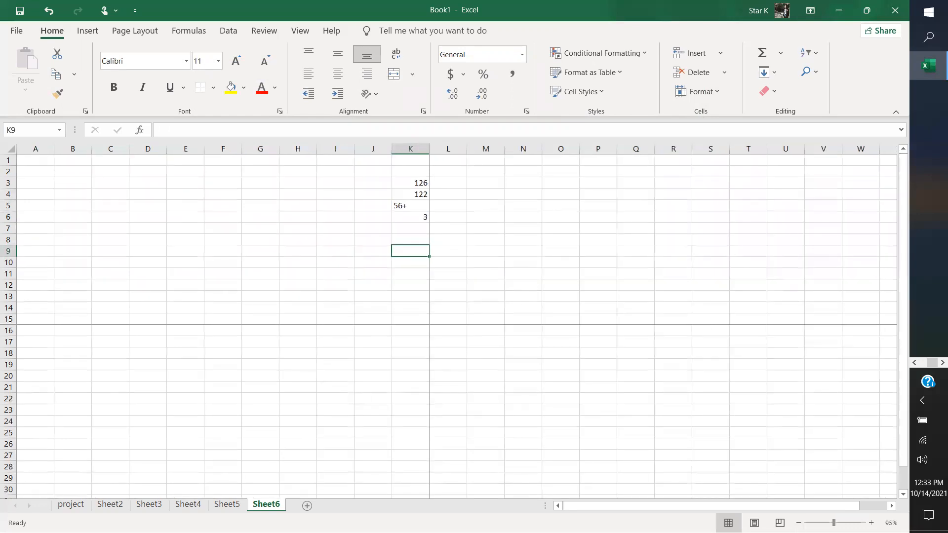
{"action": "left_click_drag", "start_coordinate": [833, 522], "coordinate": [843, 523]}
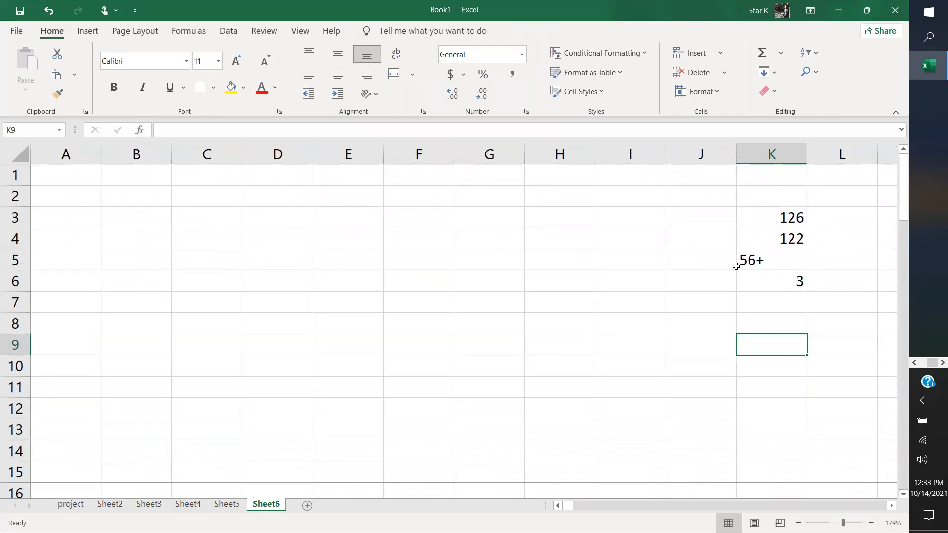
{"action": "left_click", "coordinate": [743, 261]}
{"action": "key", "text": "BackSpace"}
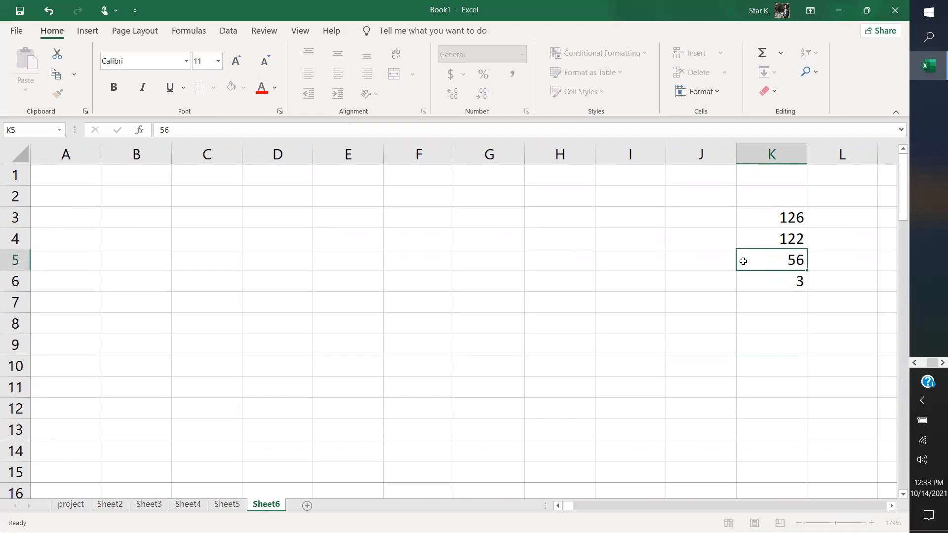
{"action": "key", "text": "Return"}
{"action": "left_click", "coordinate": [804, 306]}
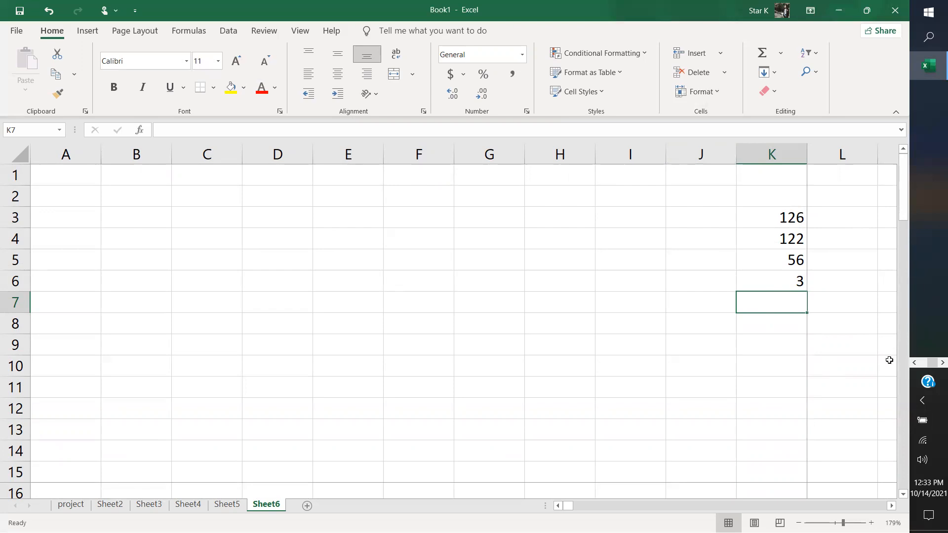
Move the value 126 from cell K3 to cell L3.
{"action": "left_click_drag", "start_coordinate": [903, 213], "coordinate": [901, 278]}
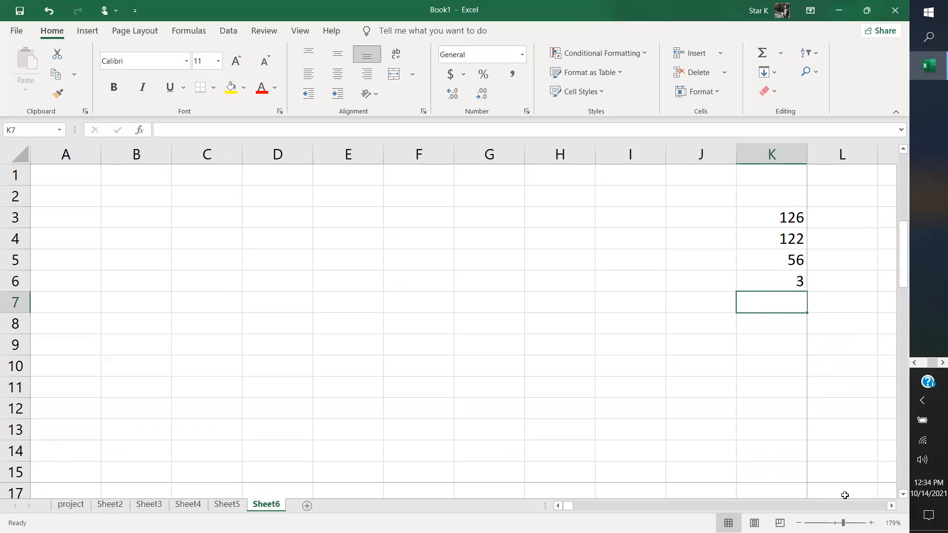
{"action": "left_click", "coordinate": [834, 523]}
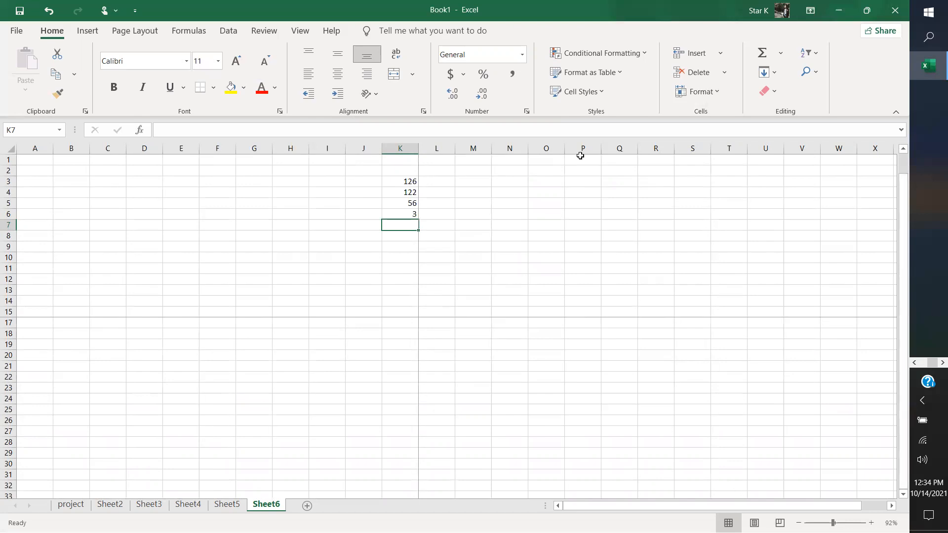
{"action": "left_click", "coordinate": [403, 181]}
{"action": "left_click", "coordinate": [406, 192]}
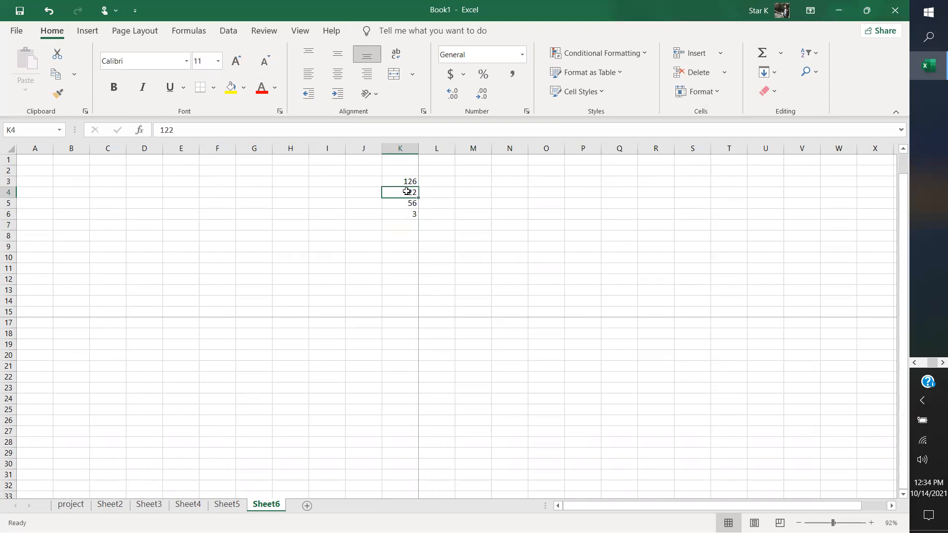
{"action": "left_click", "coordinate": [407, 203]}
{"action": "left_click", "coordinate": [409, 213]}
{"action": "left_click", "coordinate": [413, 184]}
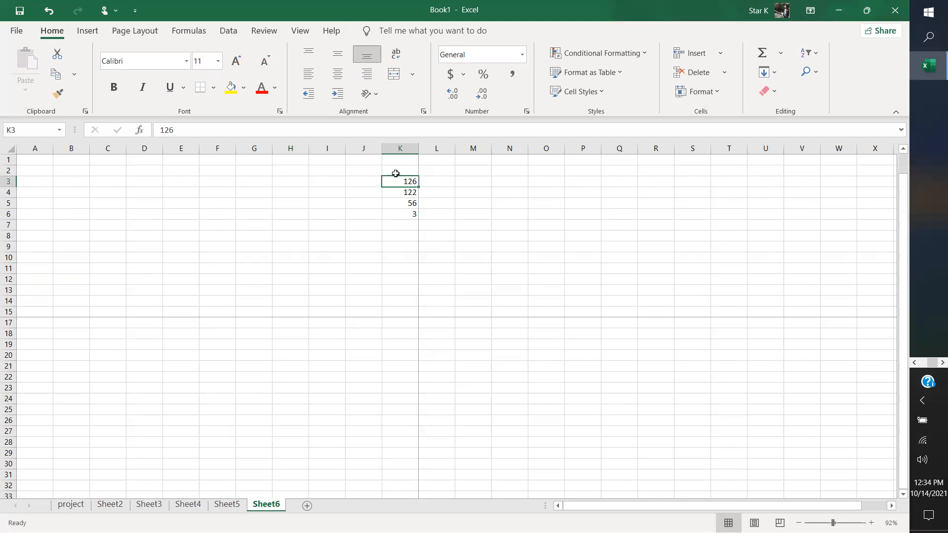
{"action": "left_click_drag", "start_coordinate": [394, 178], "coordinate": [439, 183]}
{"action": "left_click", "coordinate": [498, 216]}
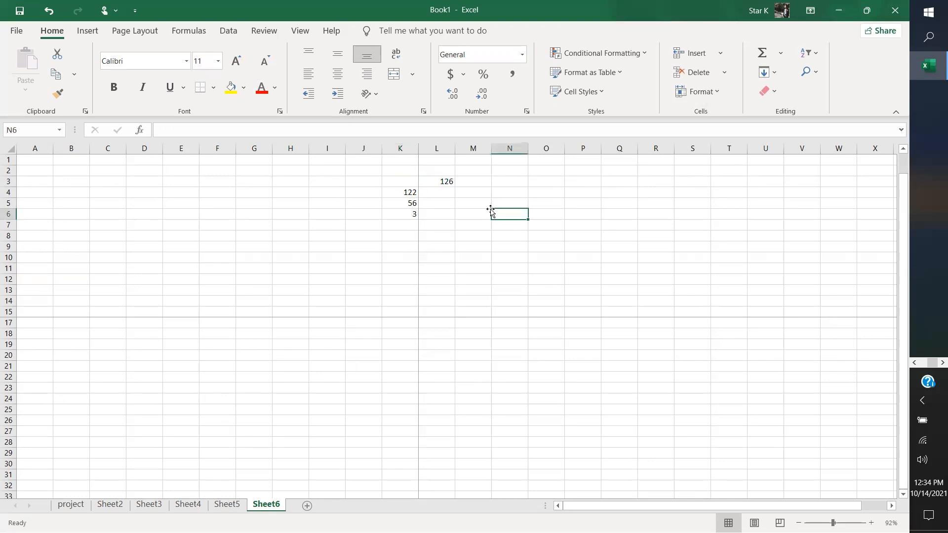
Add the numbers in K4 through K6 with the formula =sum(K4:K6) in cell K7.
{"action": "left_click", "coordinate": [402, 193]}
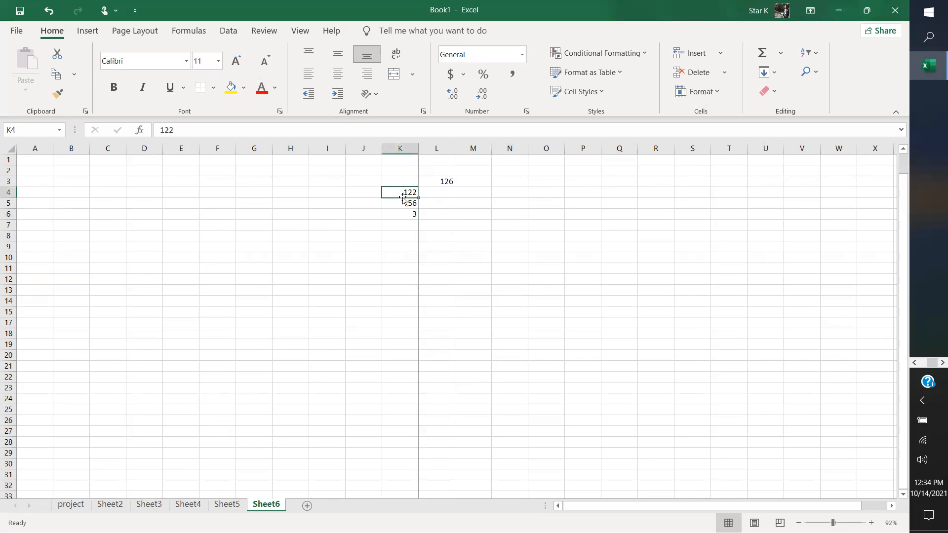
{"action": "left_click", "coordinate": [410, 223]}
{"action": "type", "text": "="}
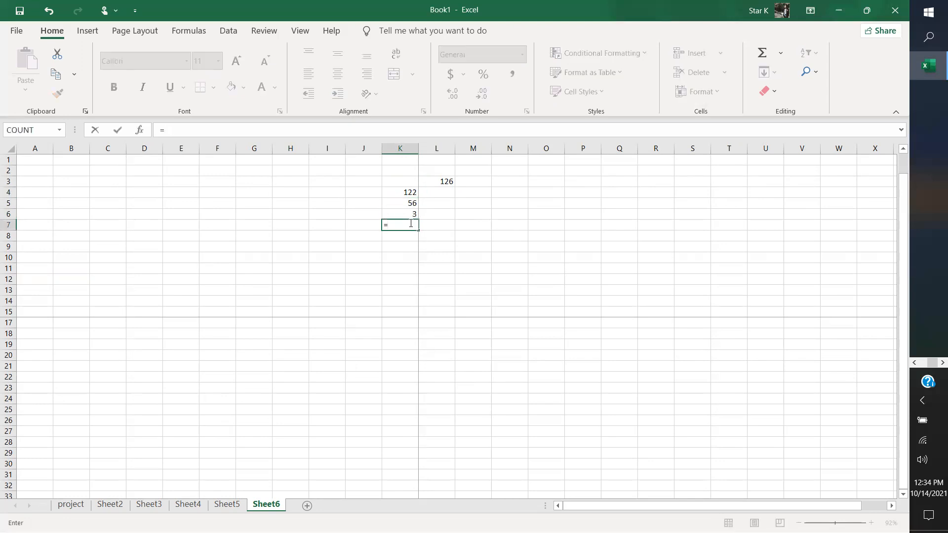
{"action": "type", "text": "sum("}
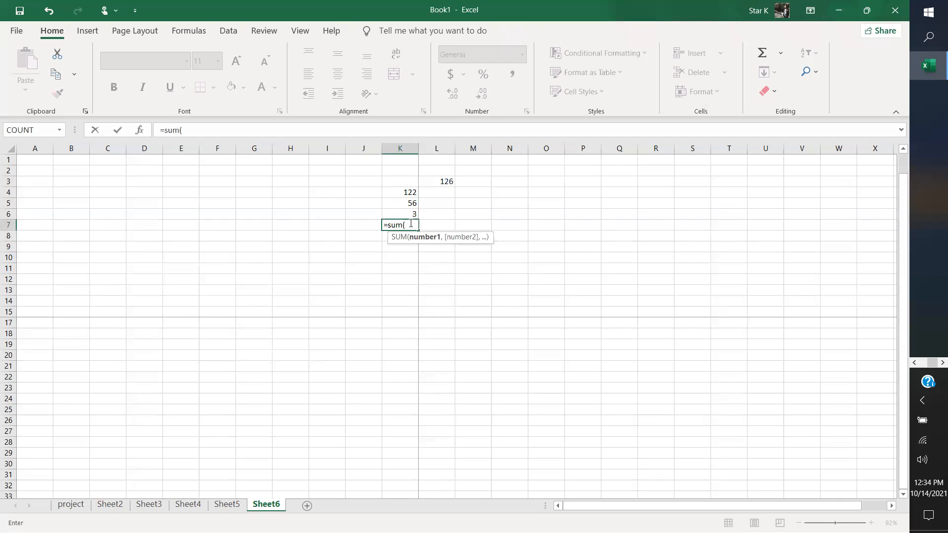
{"action": "left_click_drag", "start_coordinate": [408, 191], "coordinate": [408, 213]}
{"action": "type", "text": ")"}
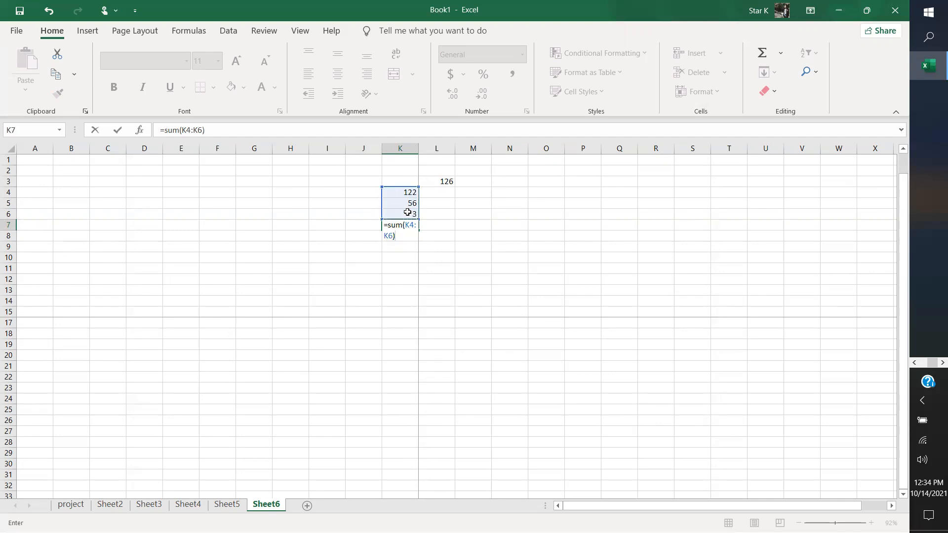
{"action": "key", "text": "Return"}
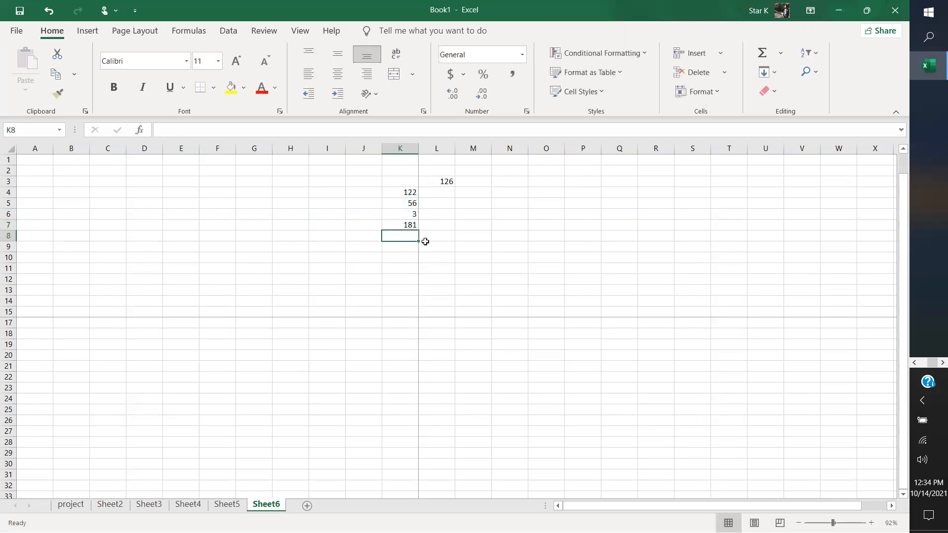
Apply Thick Outside Borders to the total in cell K7.
{"action": "left_click", "coordinate": [416, 226]}
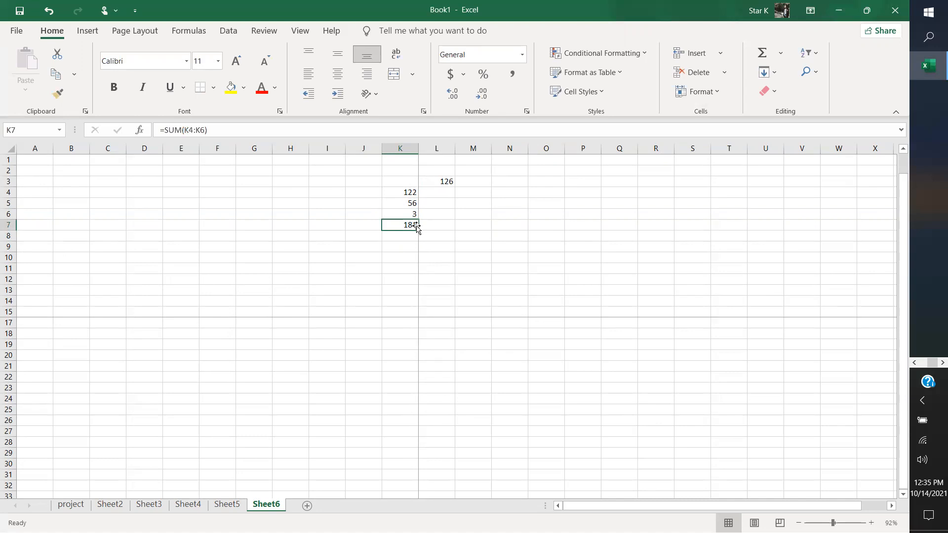
{"action": "left_click", "coordinate": [214, 89]}
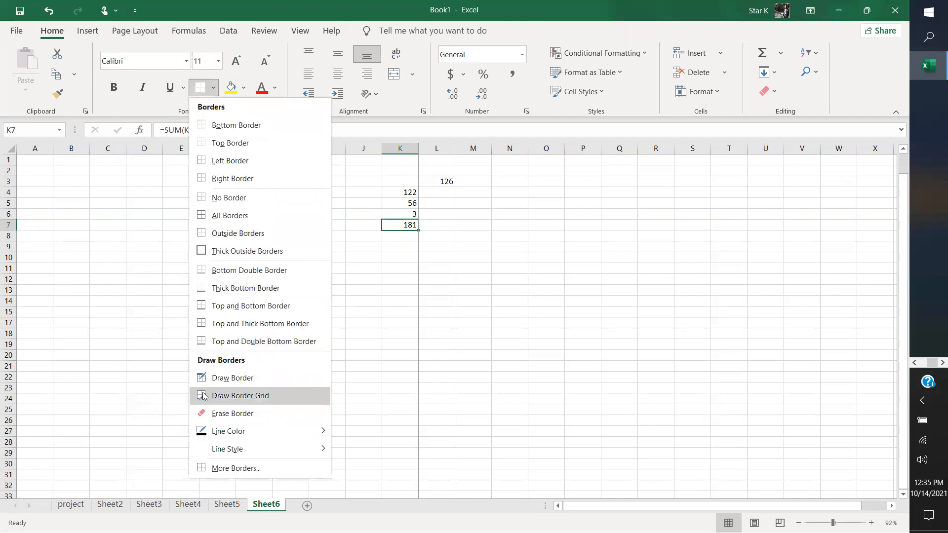
{"action": "left_click", "coordinate": [249, 252]}
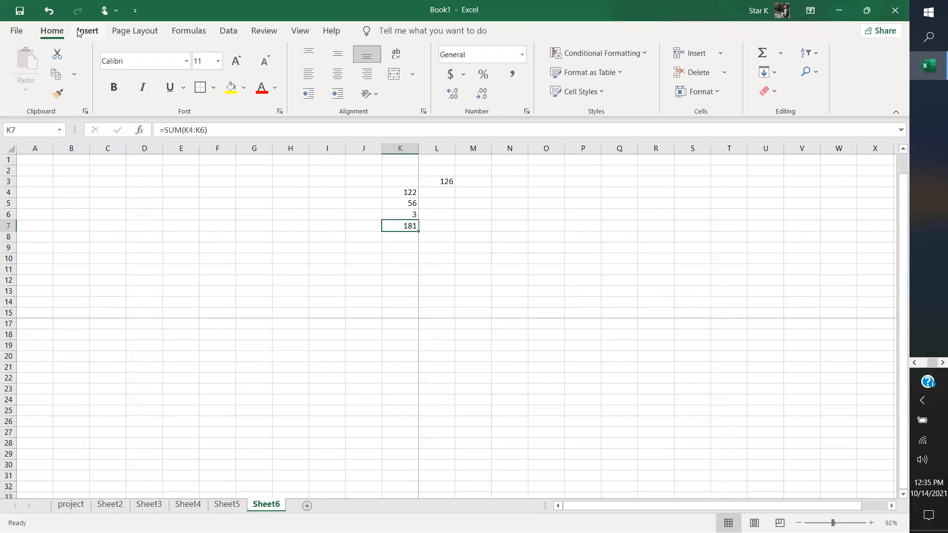
{"action": "left_click", "coordinate": [479, 212]}
{"action": "left_click", "coordinate": [545, 205]}
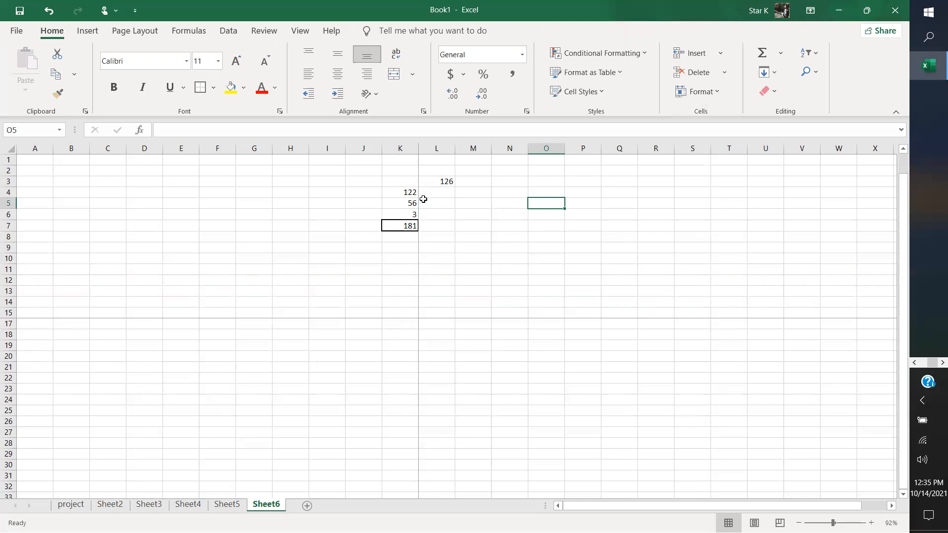
Fill the value 126 down column L from L3 to L7, and extend the fill from L4 to L25.
{"action": "left_click", "coordinate": [448, 182]}
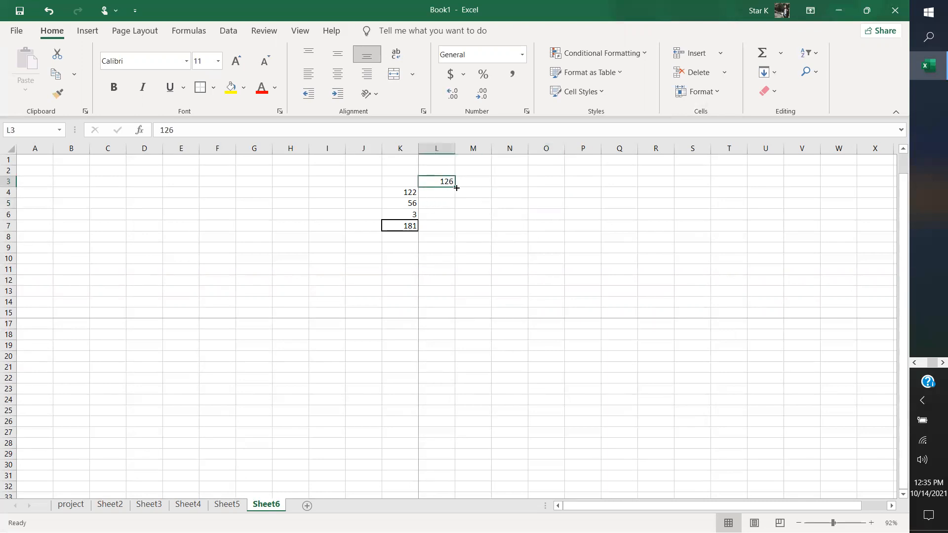
{"action": "left_click_drag", "start_coordinate": [455, 188], "coordinate": [455, 228]}
{"action": "left_click", "coordinate": [538, 273]}
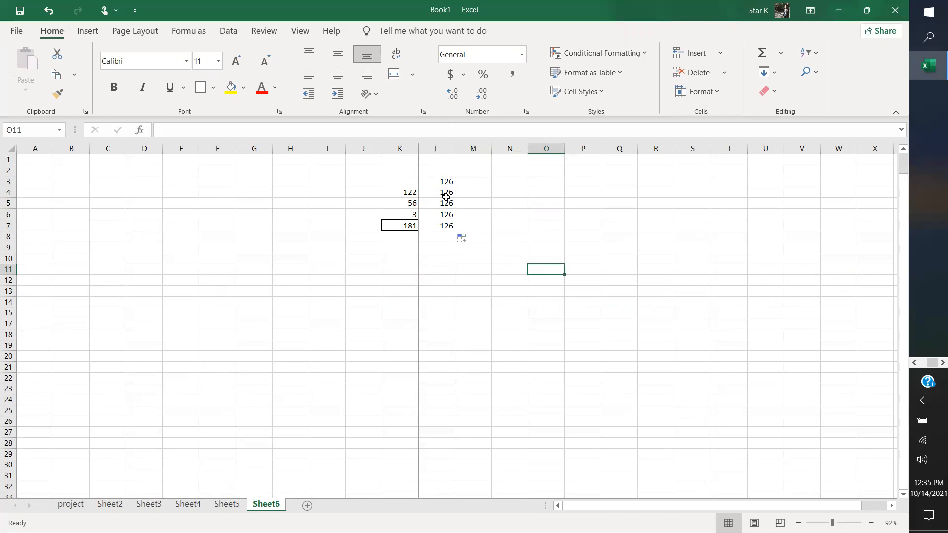
{"action": "left_click", "coordinate": [447, 224]}
{"action": "left_click", "coordinate": [446, 192]}
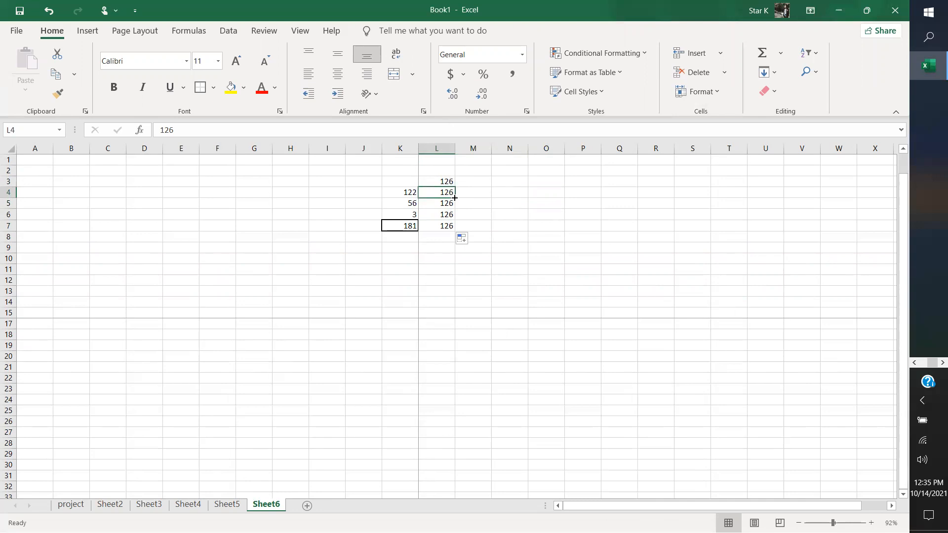
{"action": "left_click_drag", "start_coordinate": [454, 197], "coordinate": [474, 413]}
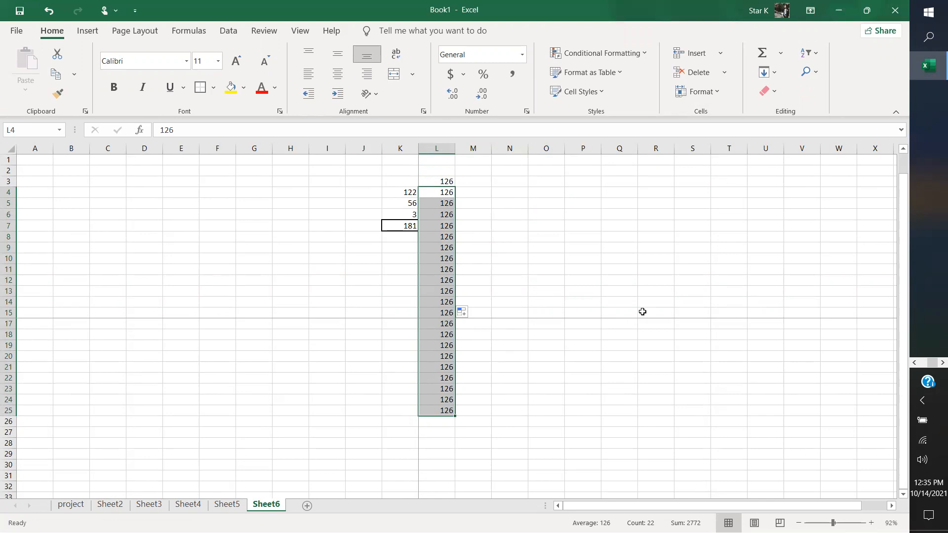
Move the values in cells L8 through L11 to cells O8 through O11.
{"action": "left_click", "coordinate": [450, 232]}
{"action": "left_click_drag", "start_coordinate": [441, 239], "coordinate": [540, 249]}
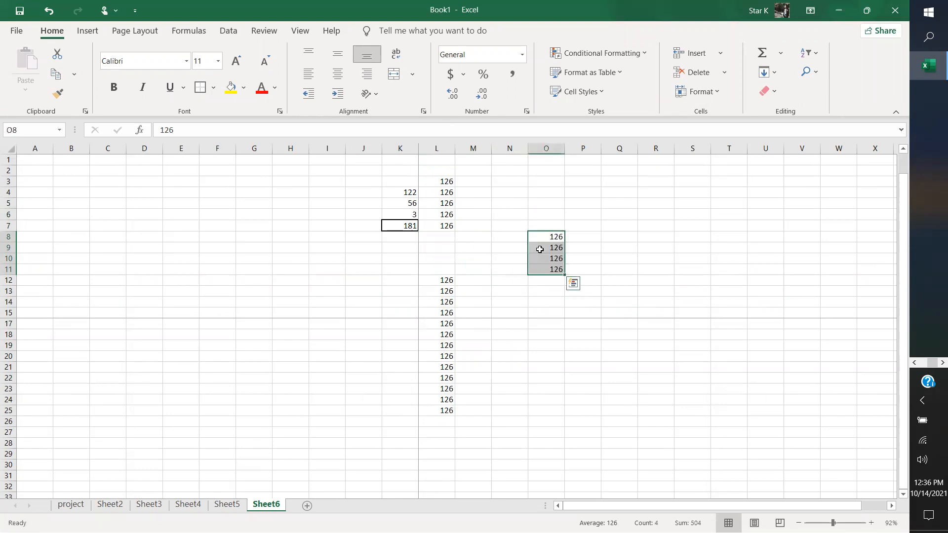
{"action": "left_click", "coordinate": [710, 251]}
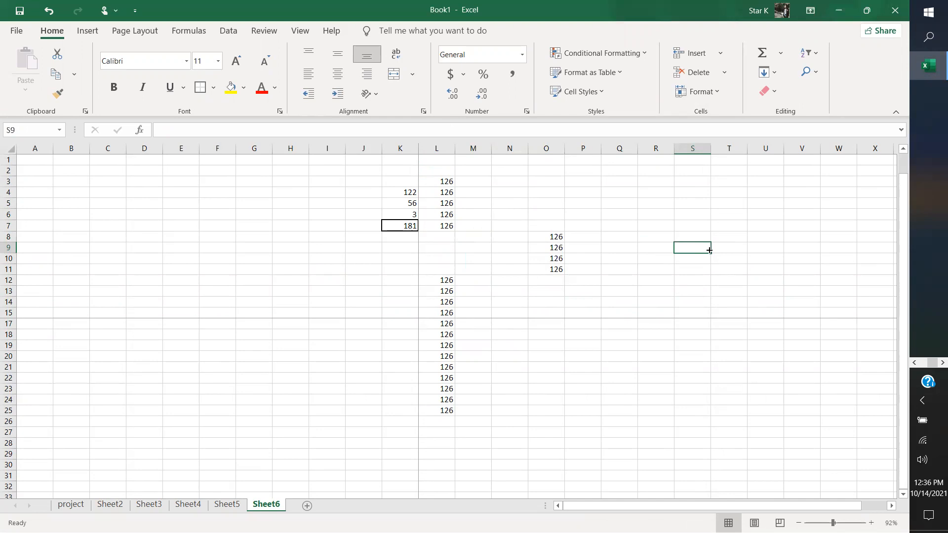
Enter the text Hello in cell E4.
{"action": "left_click", "coordinate": [193, 191]}
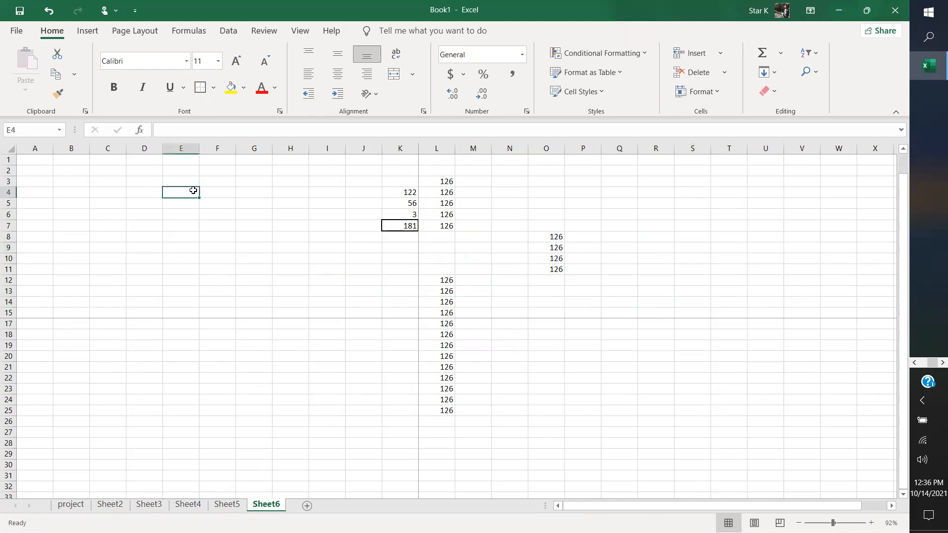
{"action": "type", "text": "Hello"}
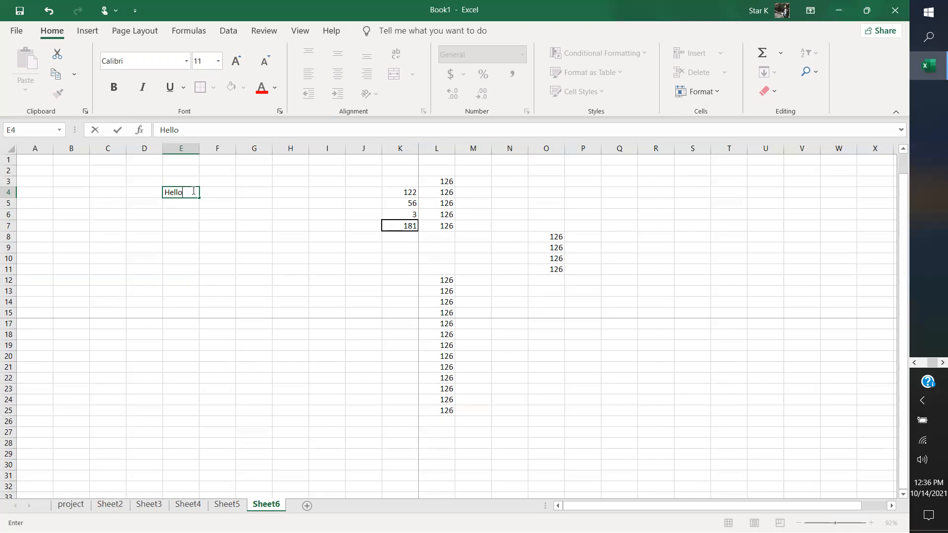
{"action": "key", "text": "Return"}
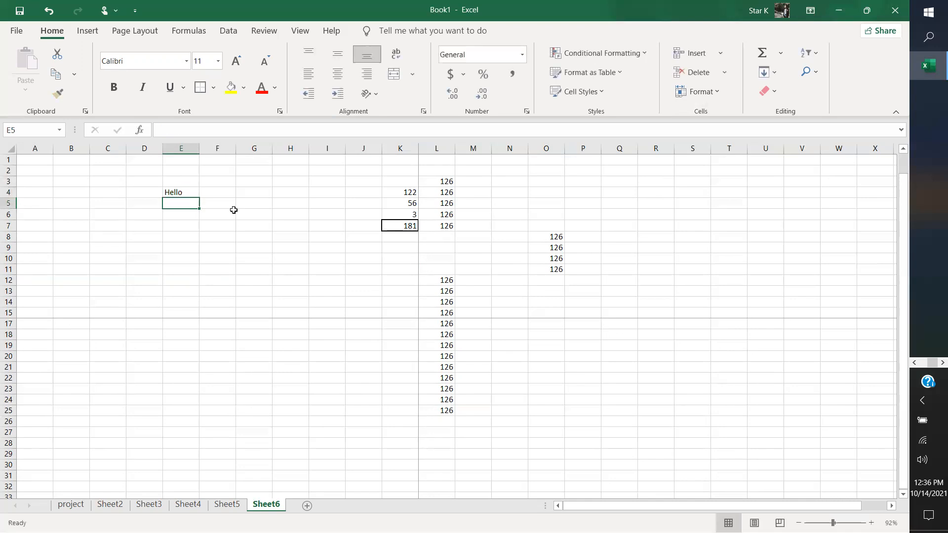
Extend the text in cell E4 to read Hello sunshine, thank you for your light of love.
{"action": "left_click", "coordinate": [182, 190]}
{"action": "key", "text": "Down"}
{"action": "left_click", "coordinate": [177, 192]}
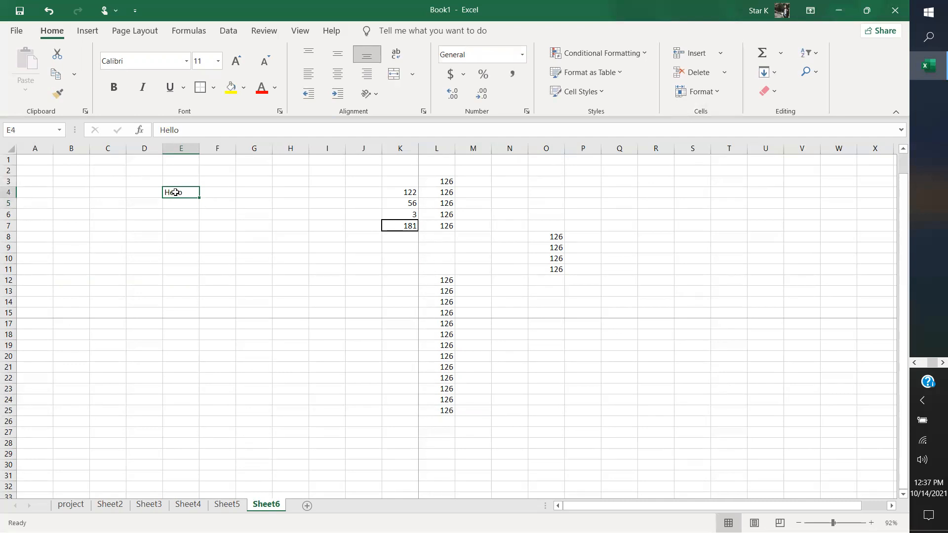
{"action": "double_click", "coordinate": [176, 192]}
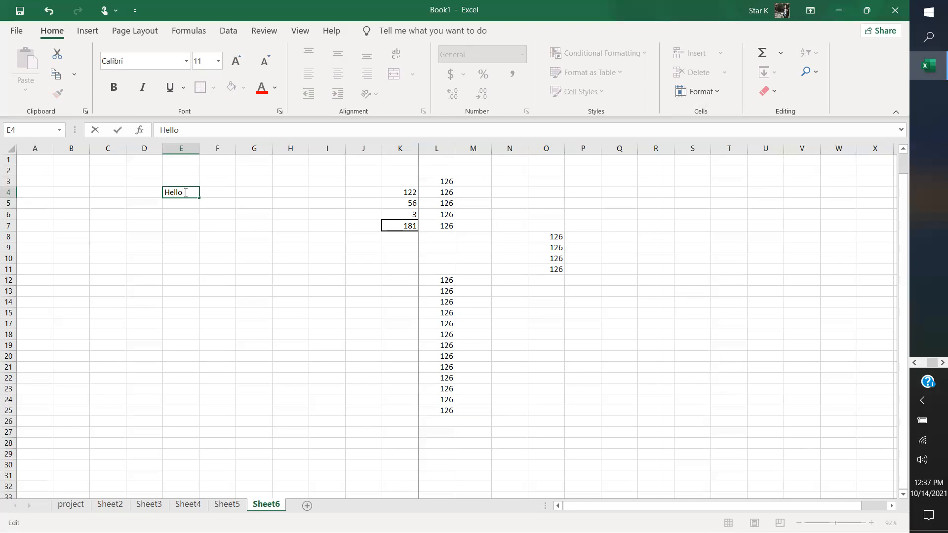
{"action": "type", "text": "sunshine, thank "}
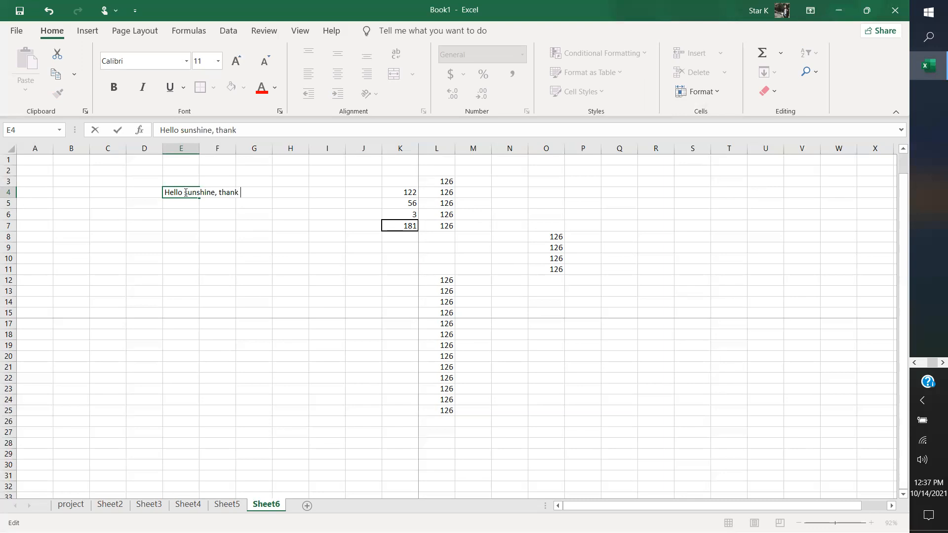
{"action": "type", "text": "you for your light of love"}
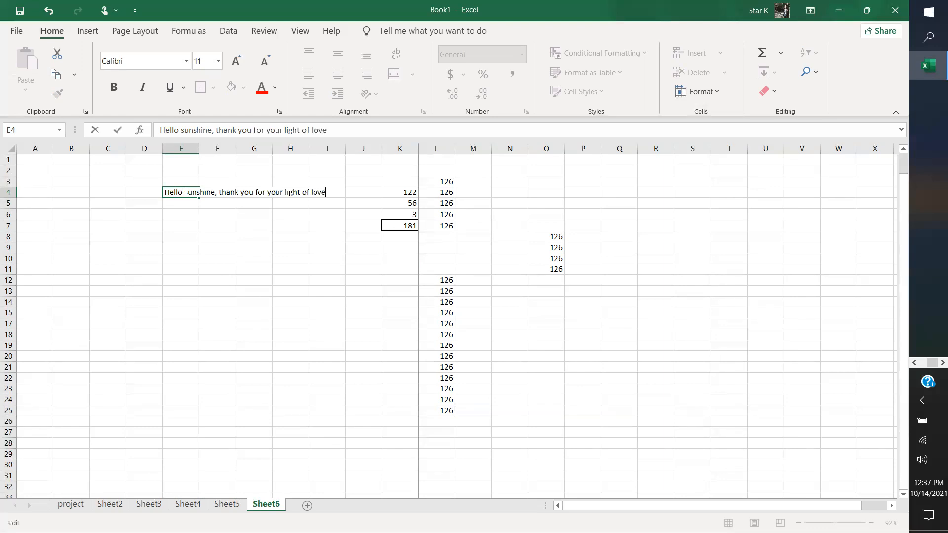
{"action": "type", "text": "."}
{"action": "key", "text": "Return"}
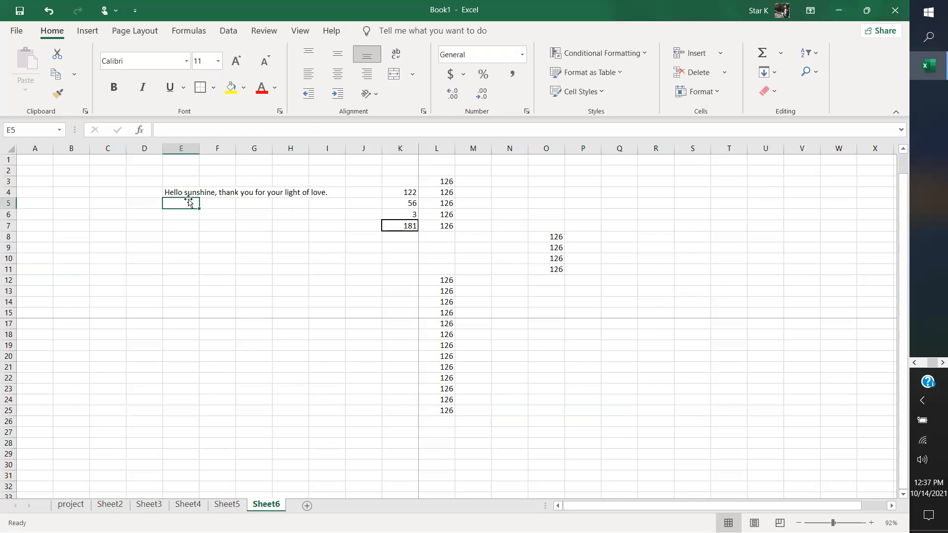
Enter the sample text fhfjhg in cell G4, within the area covered by the overflowing sentence.
{"action": "left_click", "coordinate": [183, 193]}
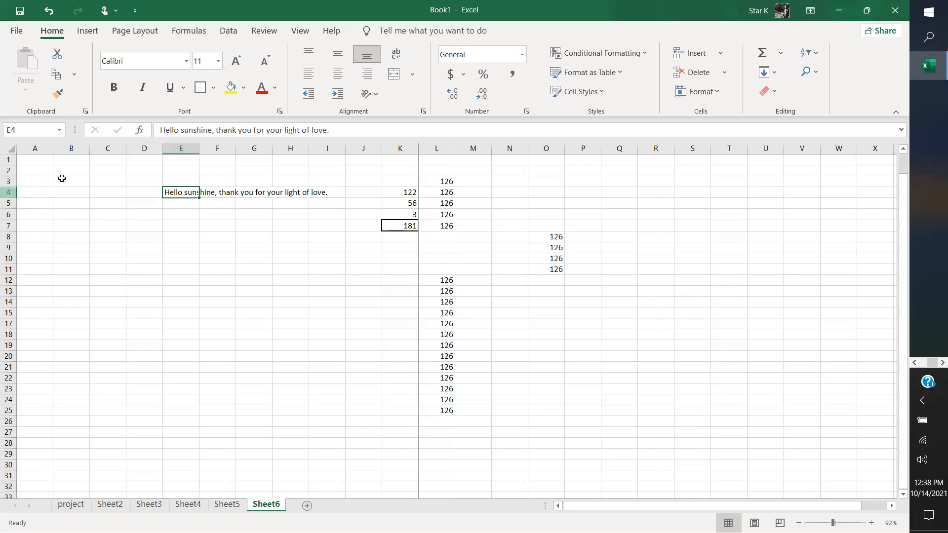
{"action": "double_click", "coordinate": [185, 192]}
{"action": "left_click", "coordinate": [266, 159]}
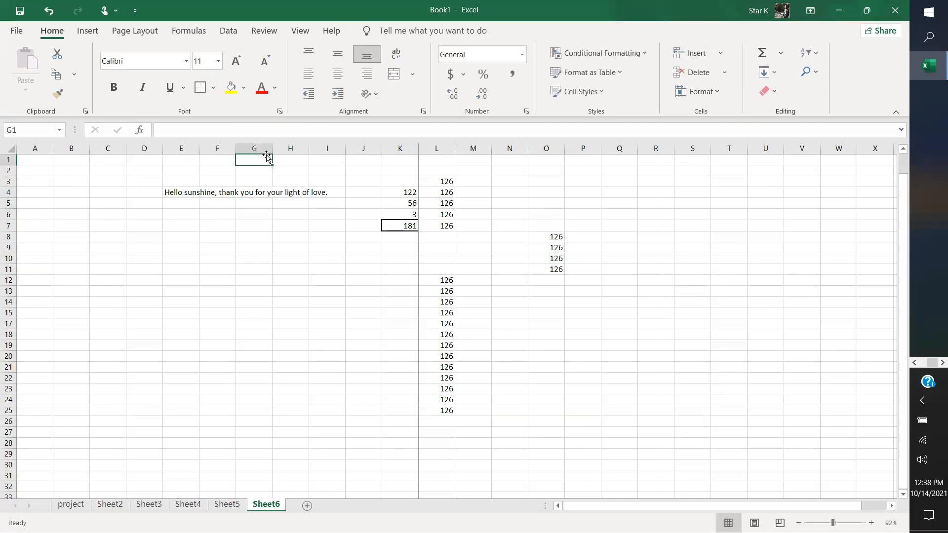
{"action": "left_click", "coordinate": [253, 192]}
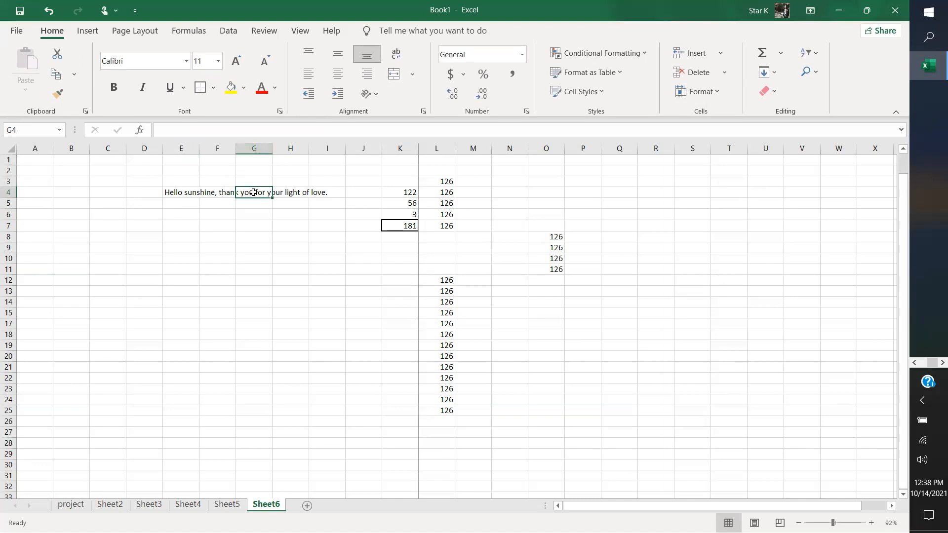
{"action": "type", "text": "fhfjhg"}
{"action": "left_click", "coordinate": [255, 224]}
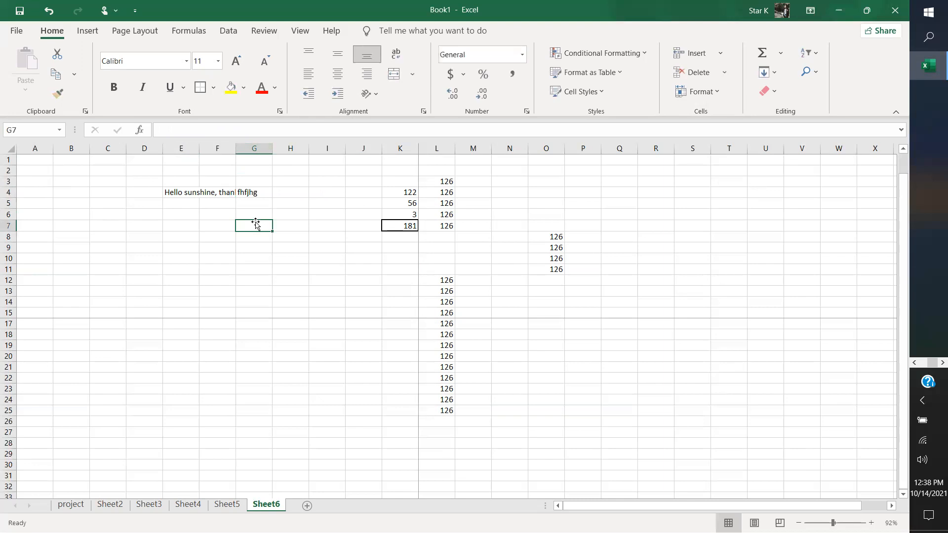
Delete the sample text from cell G4.
{"action": "left_click", "coordinate": [248, 191]}
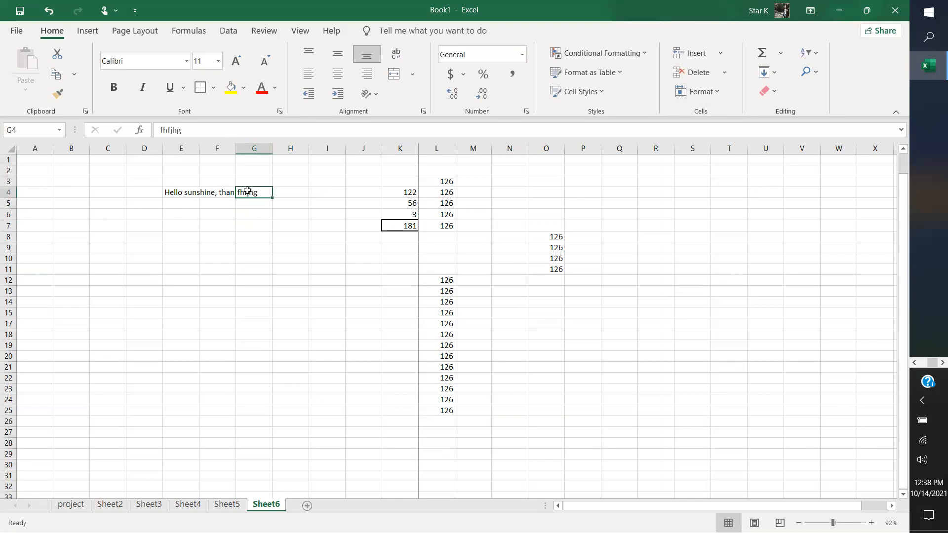
{"action": "key", "text": "Delete"}
{"action": "left_click", "coordinate": [307, 313]}
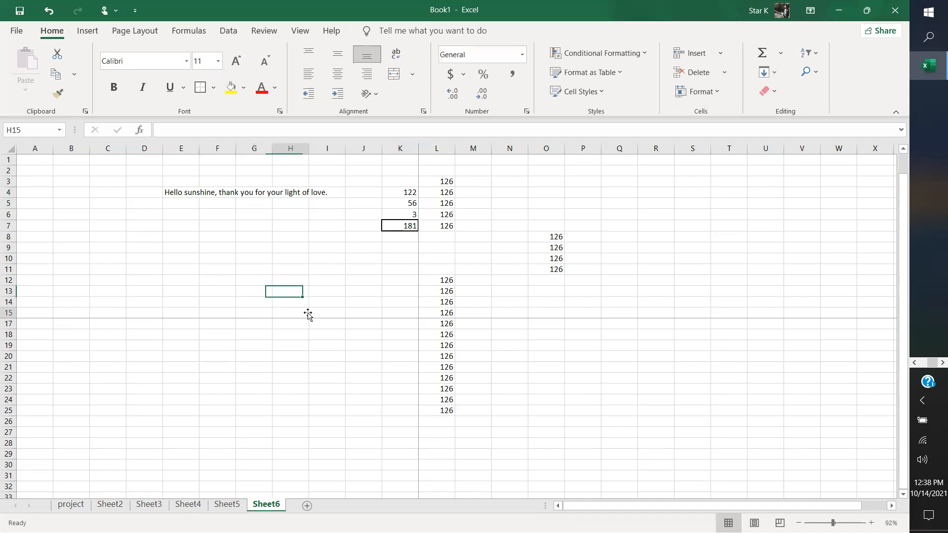
Merge and center the sentence across cells E4 to I4.
{"action": "double_click", "coordinate": [171, 193]}
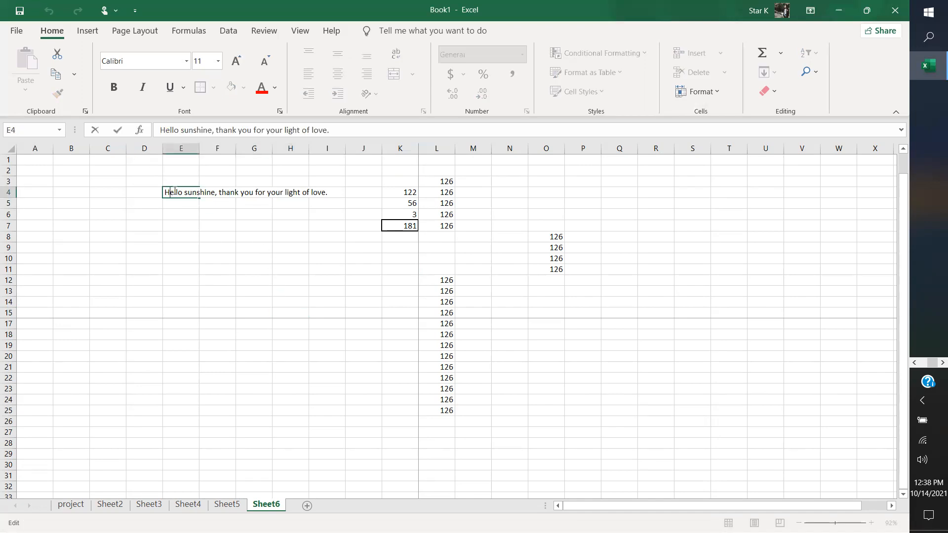
{"action": "left_click", "coordinate": [282, 237]}
{"action": "left_click_drag", "start_coordinate": [169, 191], "coordinate": [323, 198]}
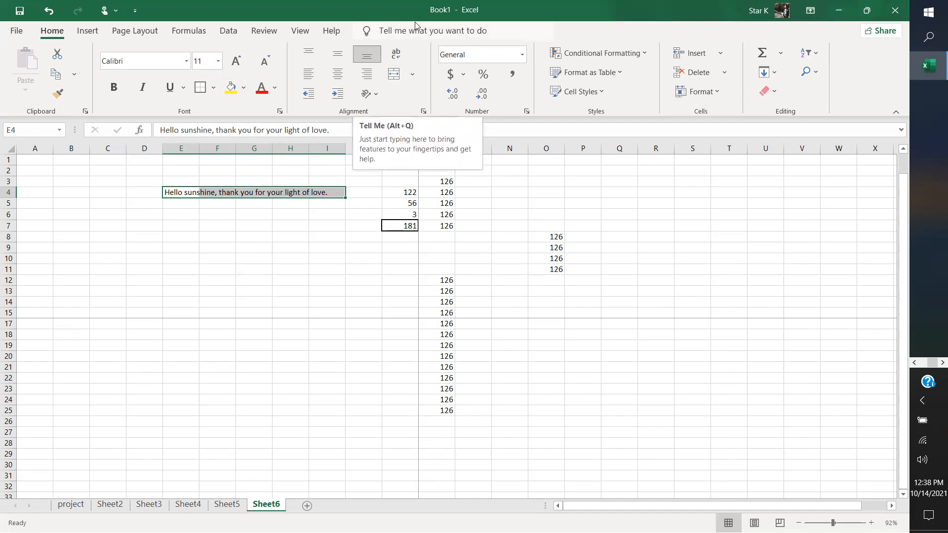
{"action": "left_click", "coordinate": [414, 75]}
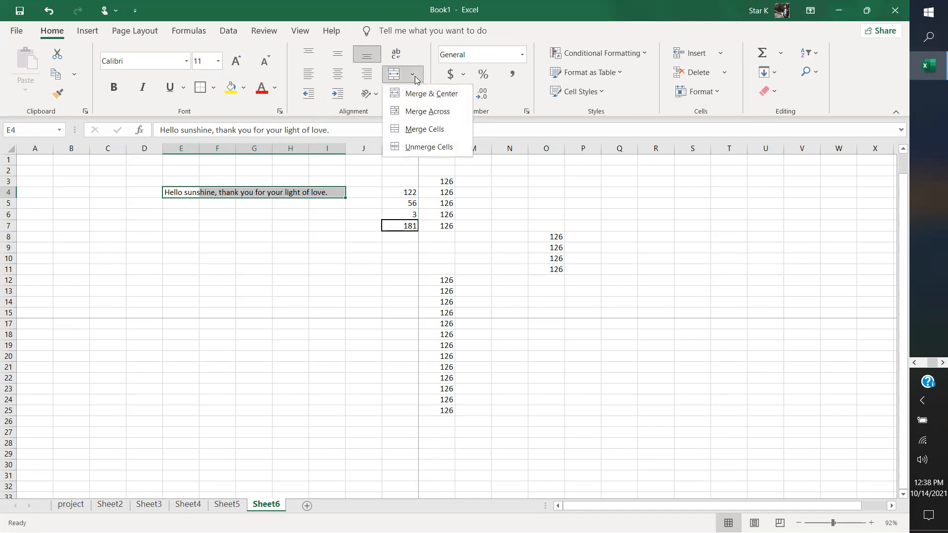
{"action": "left_click", "coordinate": [423, 94]}
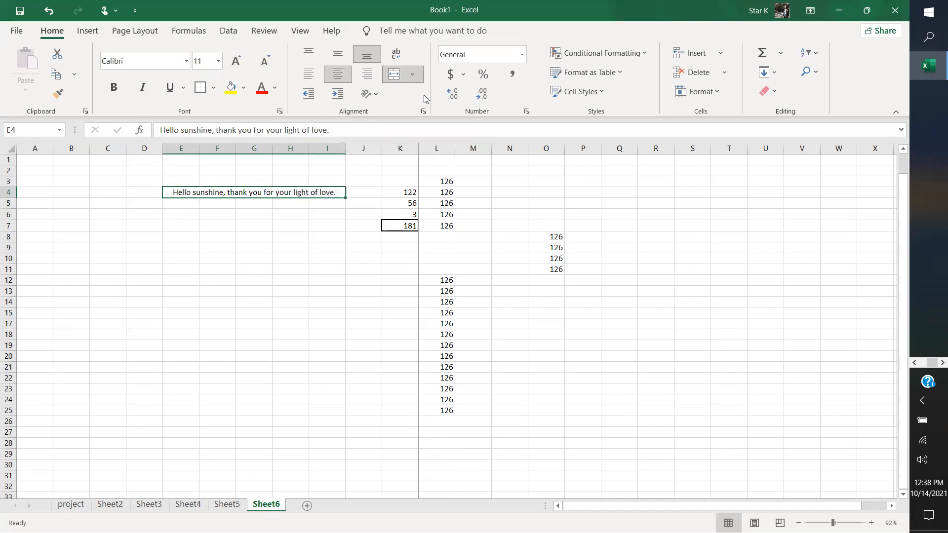
Apply the Title cell style to the merged sentence cell.
{"action": "left_click", "coordinate": [604, 93]}
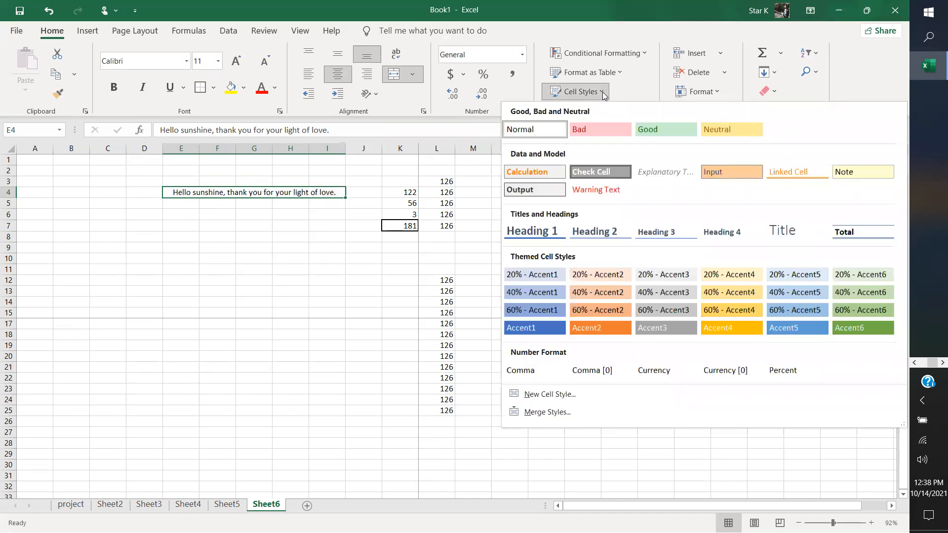
{"action": "left_click", "coordinate": [790, 228]}
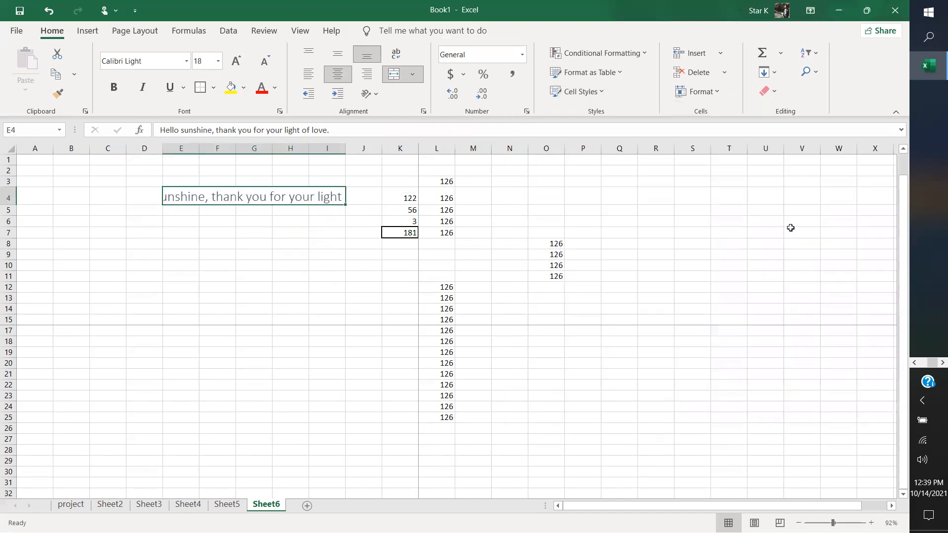
{"action": "left_click", "coordinate": [213, 277]}
Open the merged sentence cell for editing and select its whole text, leaving without changes.
{"action": "left_click", "coordinate": [155, 195]}
{"action": "double_click", "coordinate": [173, 196]}
{"action": "left_click", "coordinate": [115, 196]}
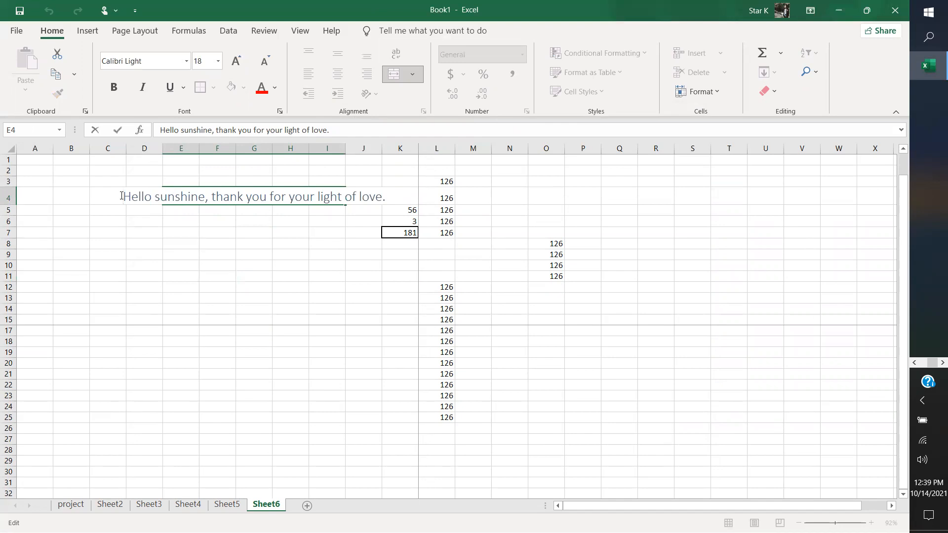
{"action": "left_click_drag", "start_coordinate": [151, 197], "coordinate": [388, 198]}
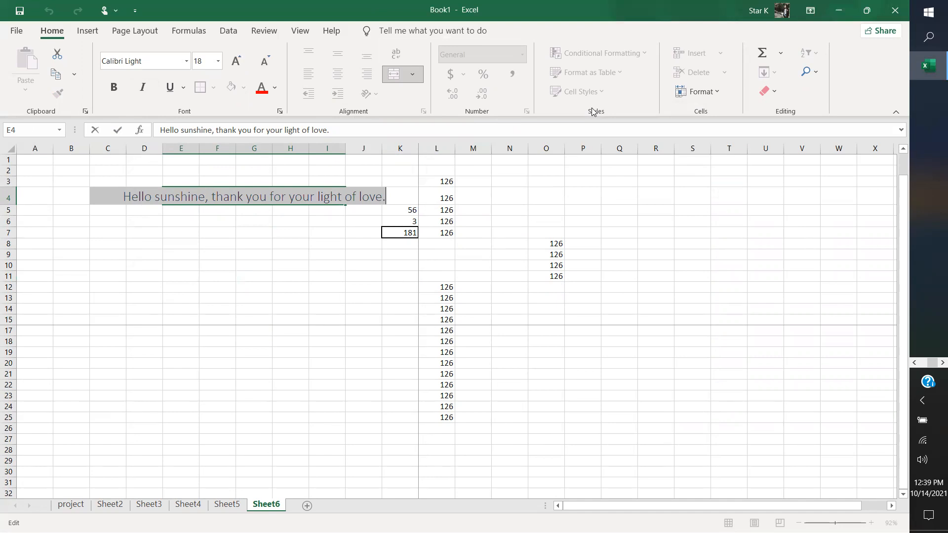
{"action": "left_click", "coordinate": [262, 327]}
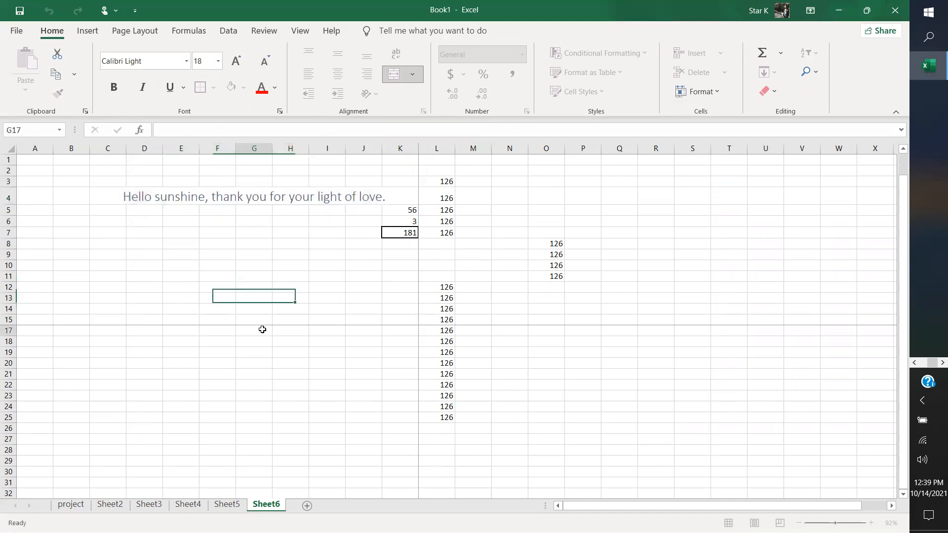
Undo the Title cell style on the merged sentence cell.
{"action": "left_click", "coordinate": [107, 204]}
{"action": "left_click", "coordinate": [370, 207]}
{"action": "left_click", "coordinate": [386, 198]}
{"action": "left_click_drag", "start_coordinate": [385, 198], "coordinate": [72, 160]}
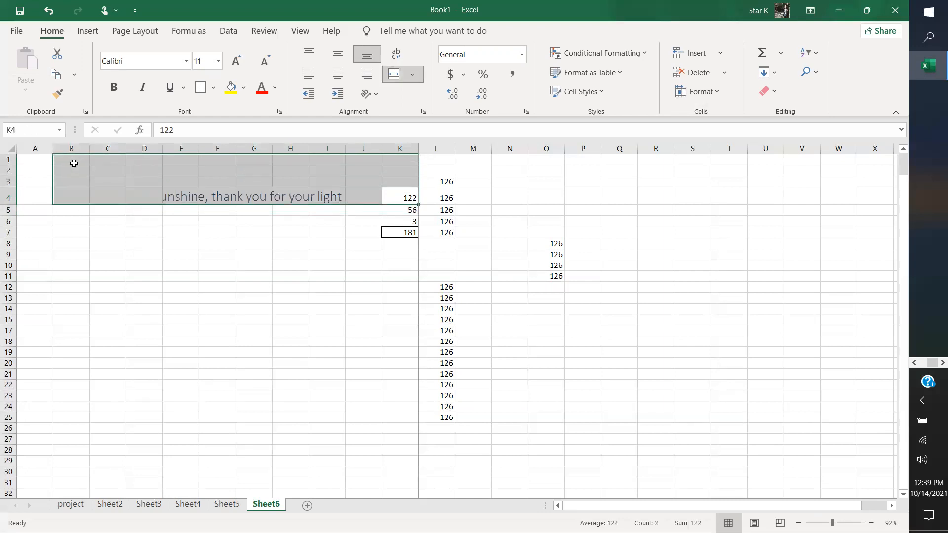
{"action": "left_click", "coordinate": [175, 264]}
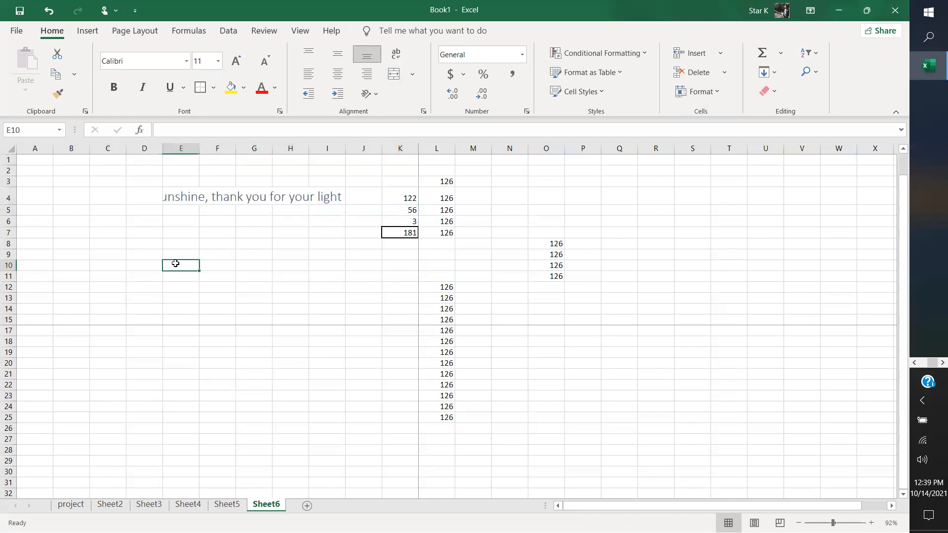
{"action": "left_click", "coordinate": [45, 12]}
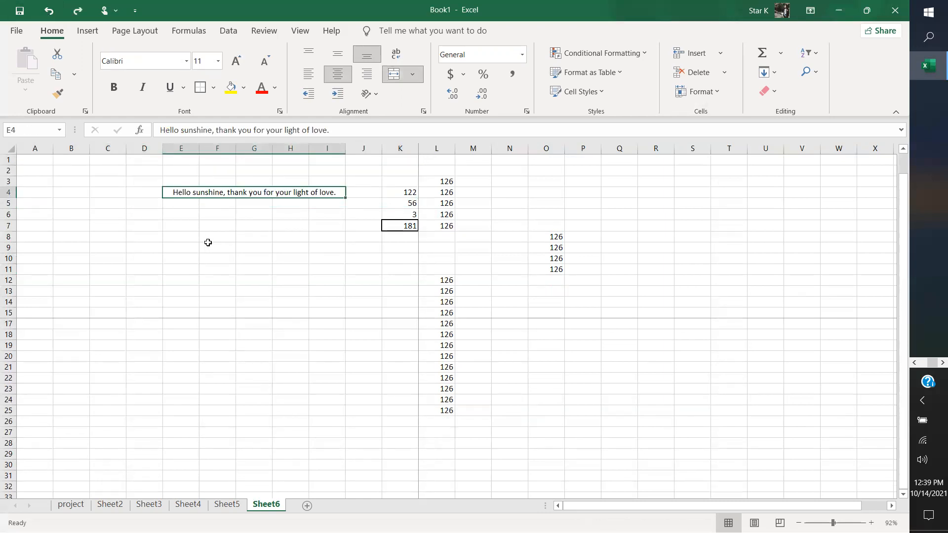
Unmerge the sentence cell by toggling Merge & Center on A4:J5, and apply the Title cell style to that range.
{"action": "left_click", "coordinate": [254, 265]}
{"action": "left_click_drag", "start_coordinate": [23, 191], "coordinate": [351, 199]}
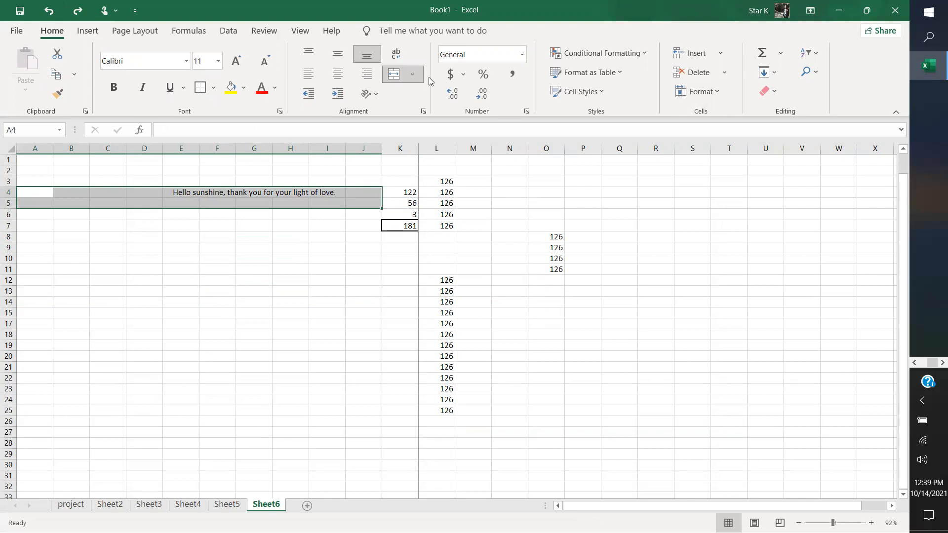
{"action": "left_click", "coordinate": [412, 74]}
{"action": "left_click", "coordinate": [416, 94]}
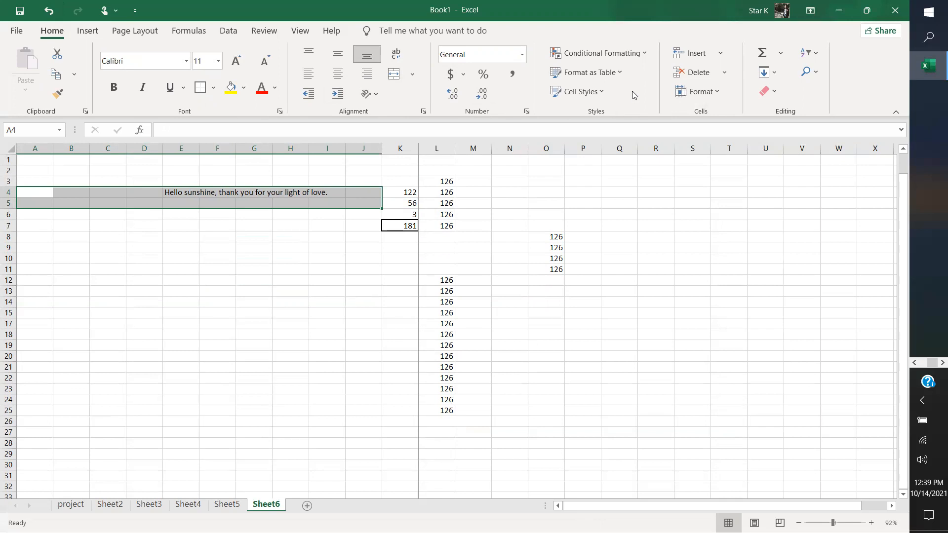
{"action": "left_click", "coordinate": [584, 94]}
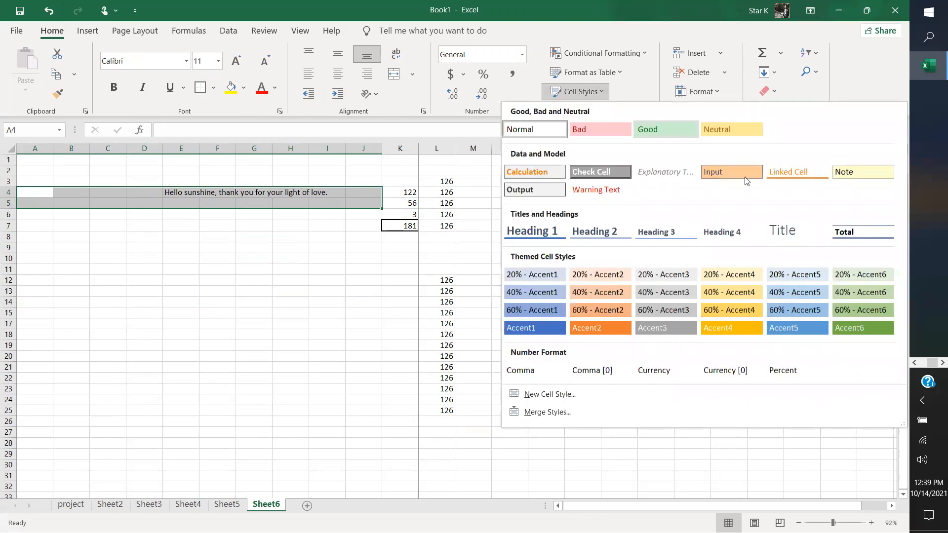
{"action": "left_click", "coordinate": [781, 235]}
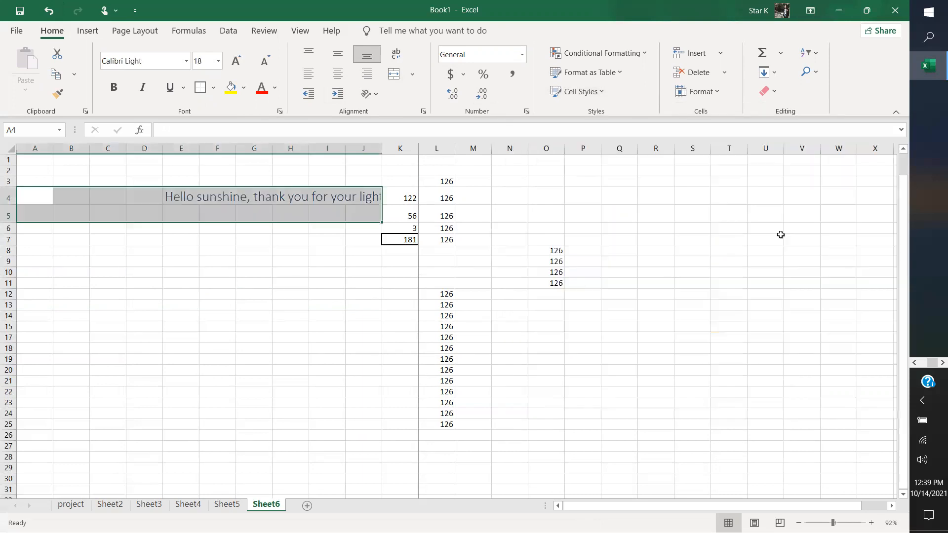
Open cell E4 for editing and select the entire sentence in it.
{"action": "left_click", "coordinate": [173, 195]}
{"action": "double_click", "coordinate": [173, 195]}
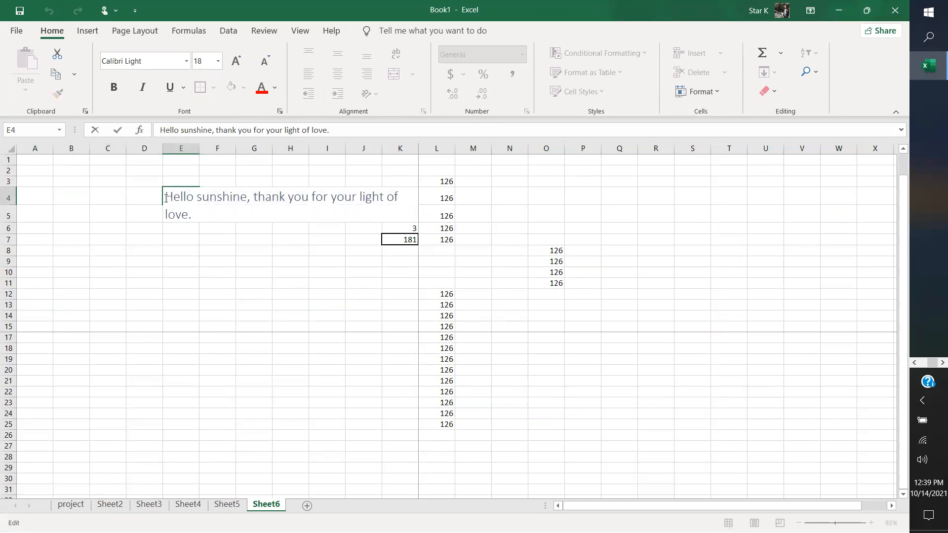
{"action": "left_click_drag", "start_coordinate": [166, 198], "coordinate": [247, 252]}
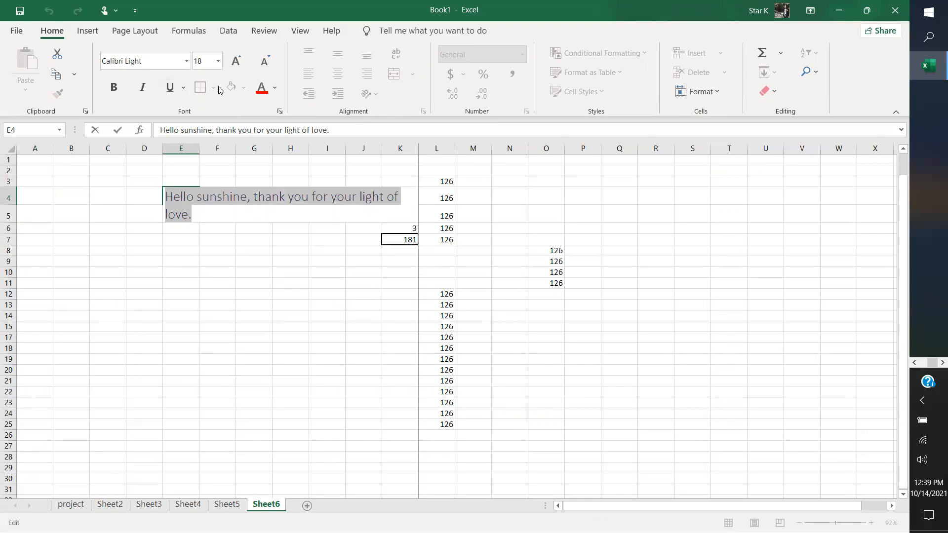
Look over the Data and Page Layout commands, and leave cell E4 without editing its text.
{"action": "left_click", "coordinate": [230, 31]}
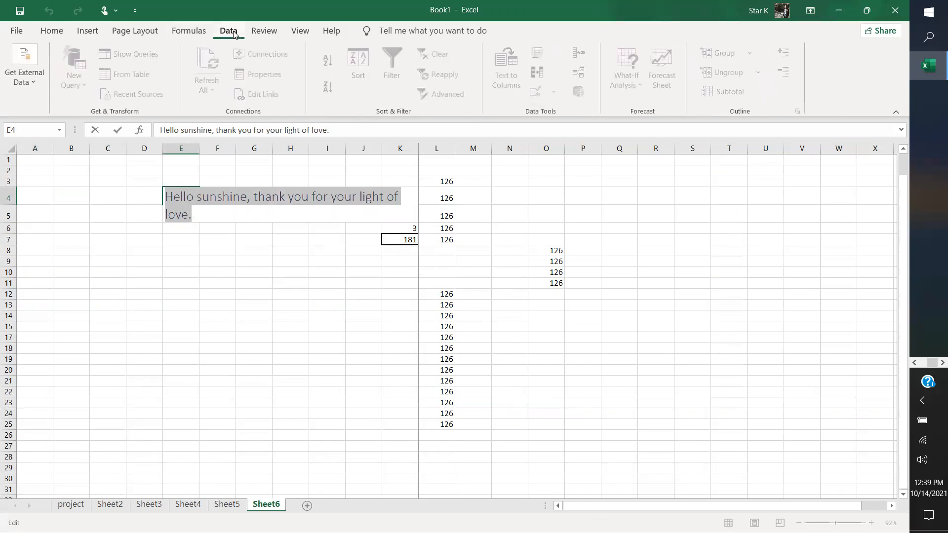
{"action": "left_click", "coordinate": [126, 34]}
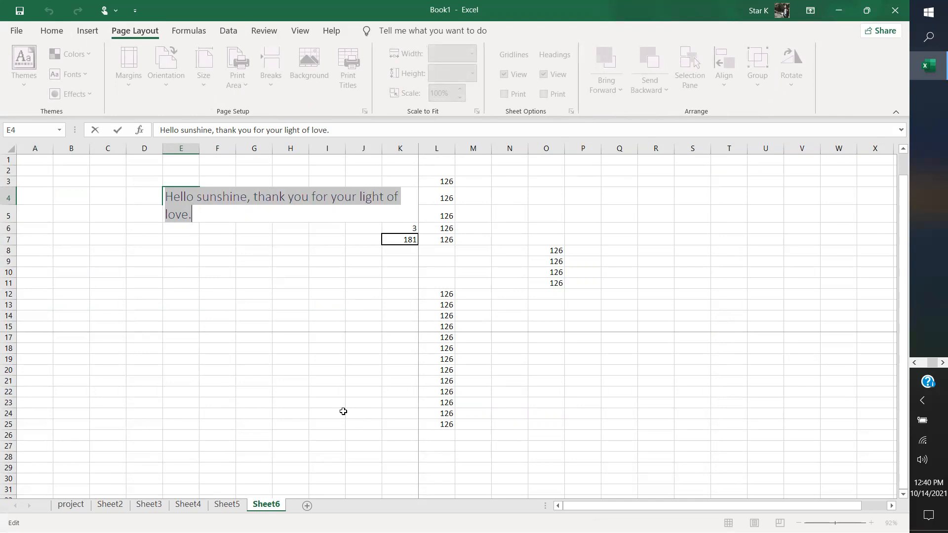
{"action": "left_click", "coordinate": [508, 402]}
{"action": "scroll", "coordinate": [434, 304], "scroll_direction": "down", "scroll_amount": 7}
{"action": "scroll", "coordinate": [434, 304], "scroll_direction": "up", "scroll_amount": 7}
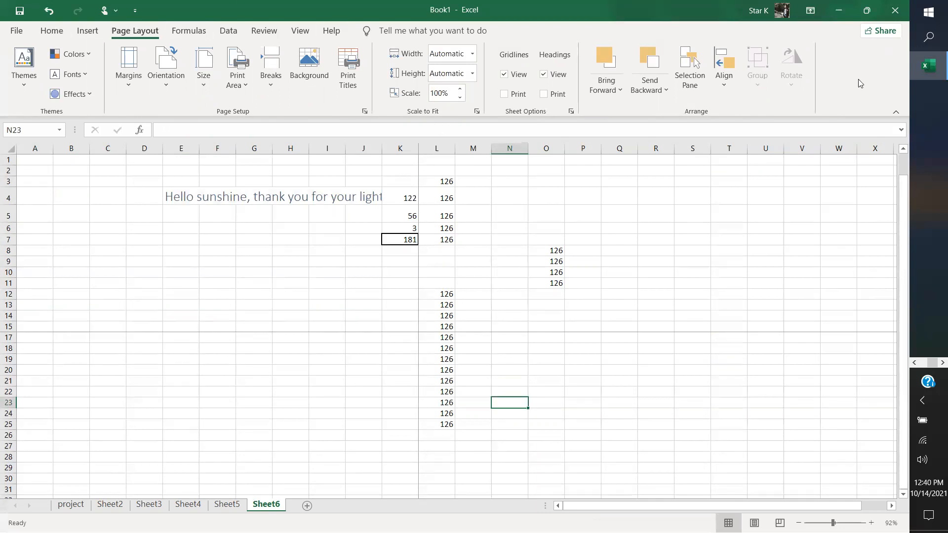
View the workbook's sharing options and close them without saving to the cloud.
{"action": "left_click", "coordinate": [882, 31]}
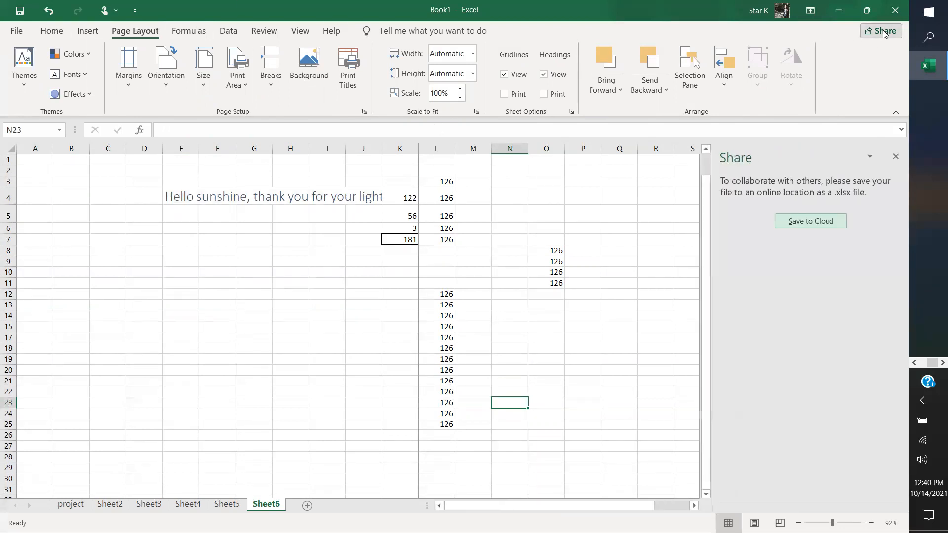
{"action": "left_click", "coordinate": [896, 158]}
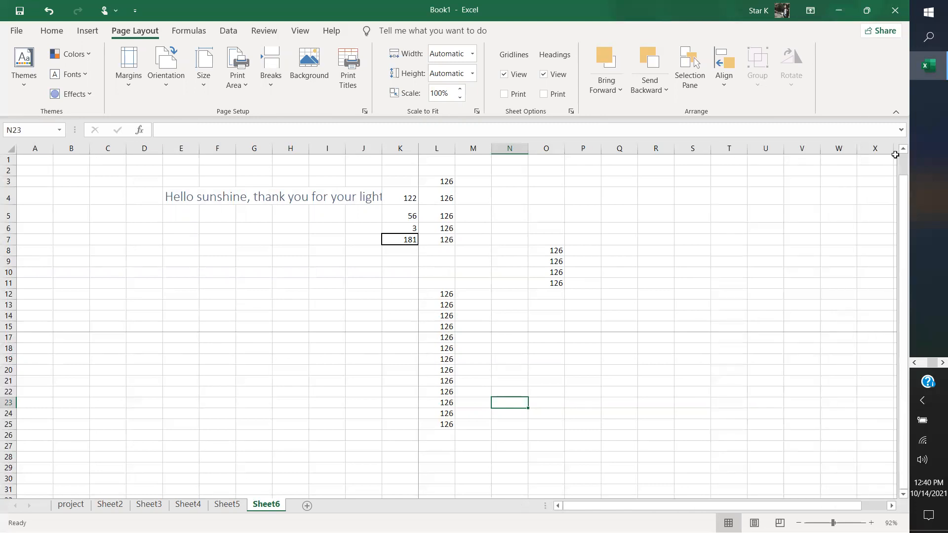
View the save options for the workbook and dismiss them without saving.
{"action": "left_click", "coordinate": [20, 10]}
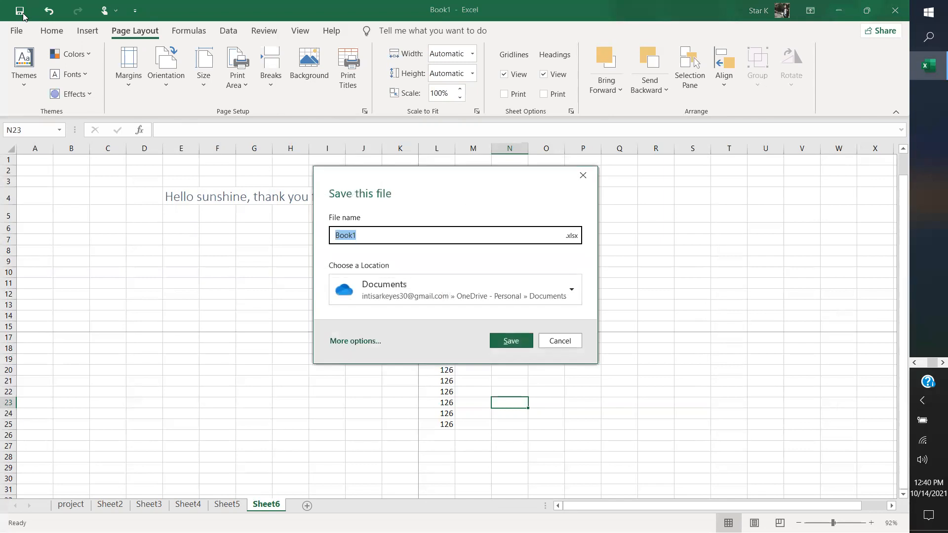
{"action": "left_click", "coordinate": [583, 175]}
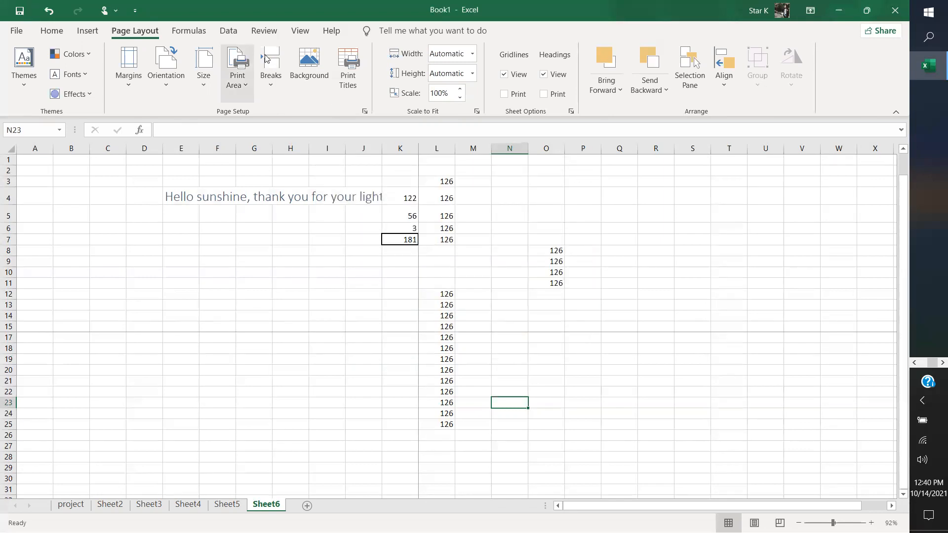
Create a new workbook from the Personal monthly budget template in the suggested Personal category of online templates.
{"action": "left_click", "coordinate": [11, 25]}
{"action": "left_click", "coordinate": [43, 93]}
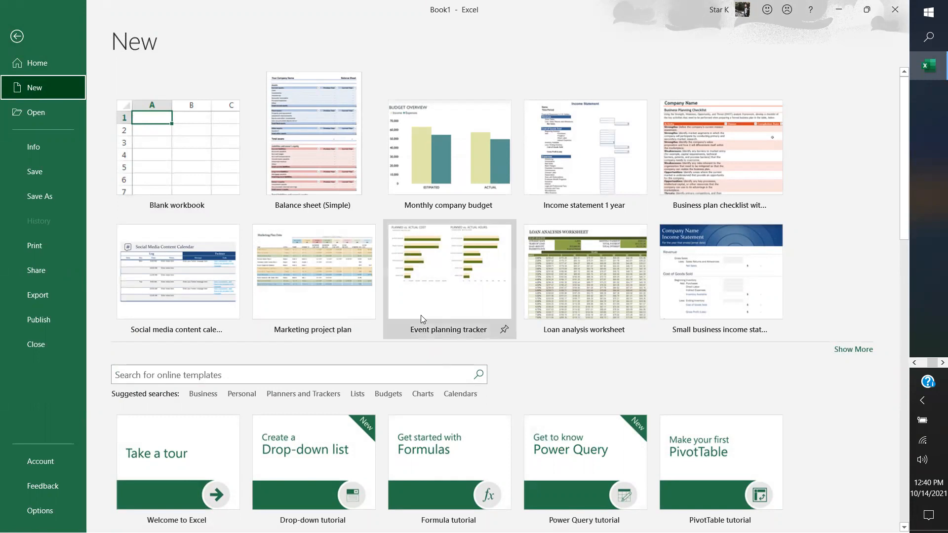
{"action": "scroll", "coordinate": [420, 316], "scroll_direction": "down", "scroll_amount": 6}
{"action": "scroll", "coordinate": [420, 319], "scroll_direction": "up", "scroll_amount": 6}
{"action": "left_click", "coordinate": [323, 376]}
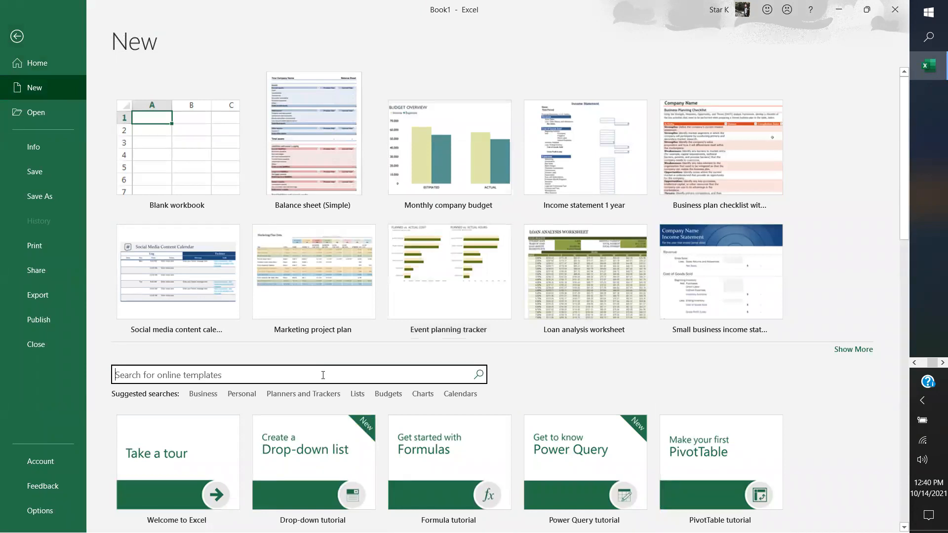
{"action": "left_click", "coordinate": [248, 394]}
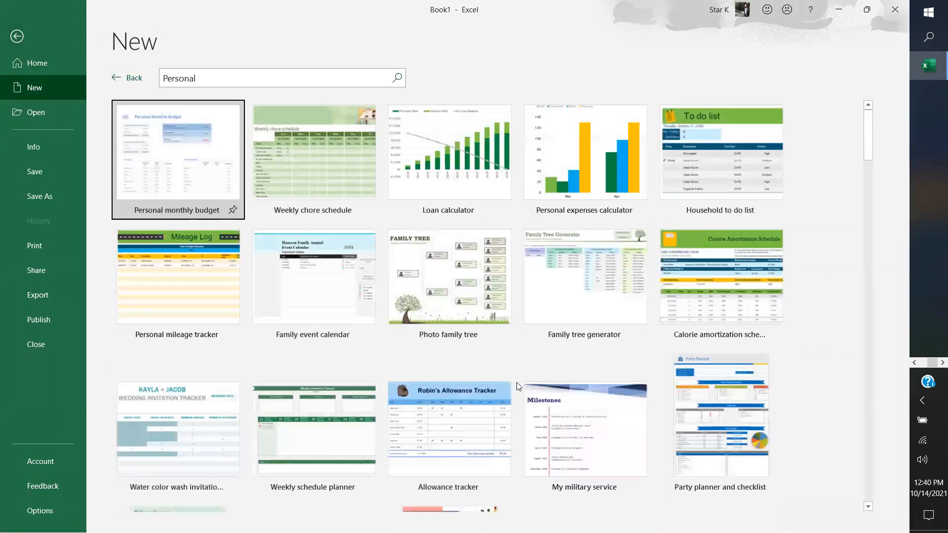
{"action": "double_click", "coordinate": [177, 169]}
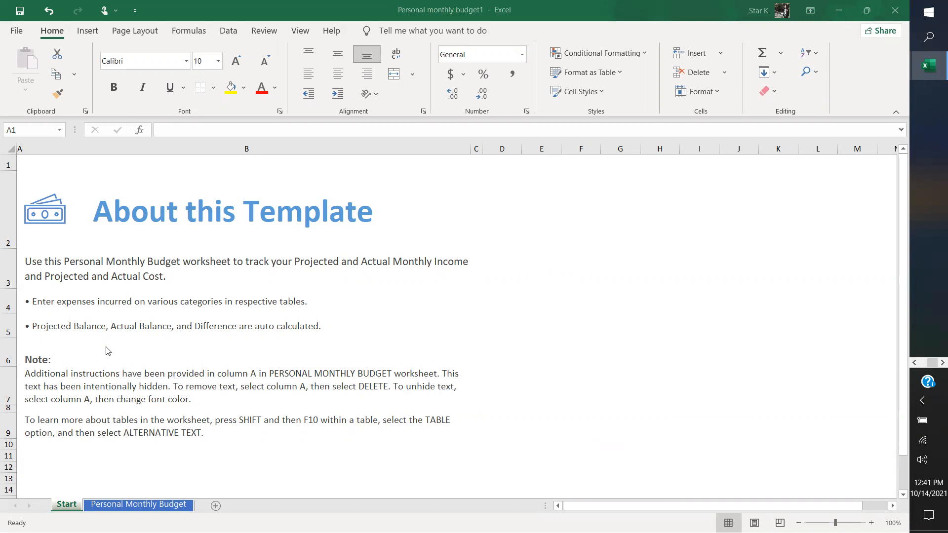
Compare the template's Start sheet with its Personal Monthly Budget sheet, finishing on the budget sheet.
{"action": "left_click", "coordinate": [150, 503]}
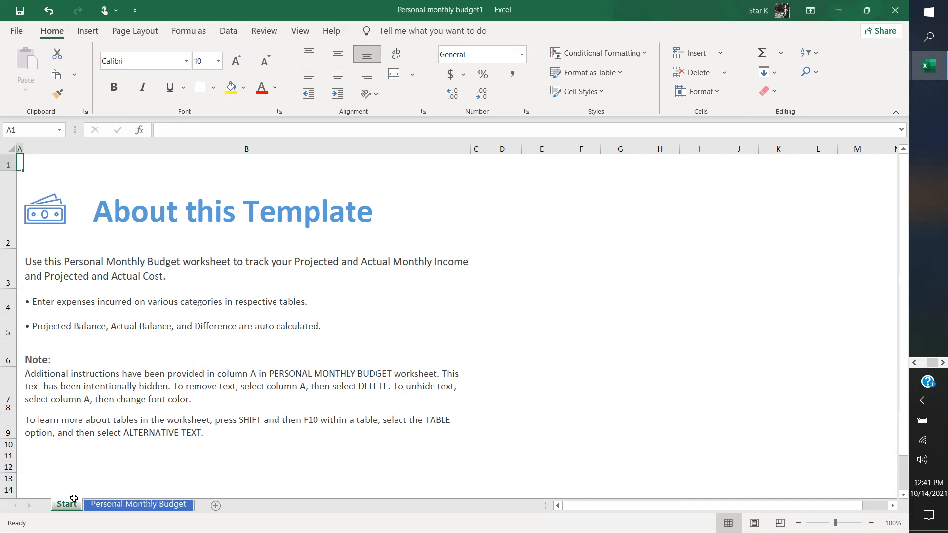
{"action": "left_click", "coordinate": [140, 505]}
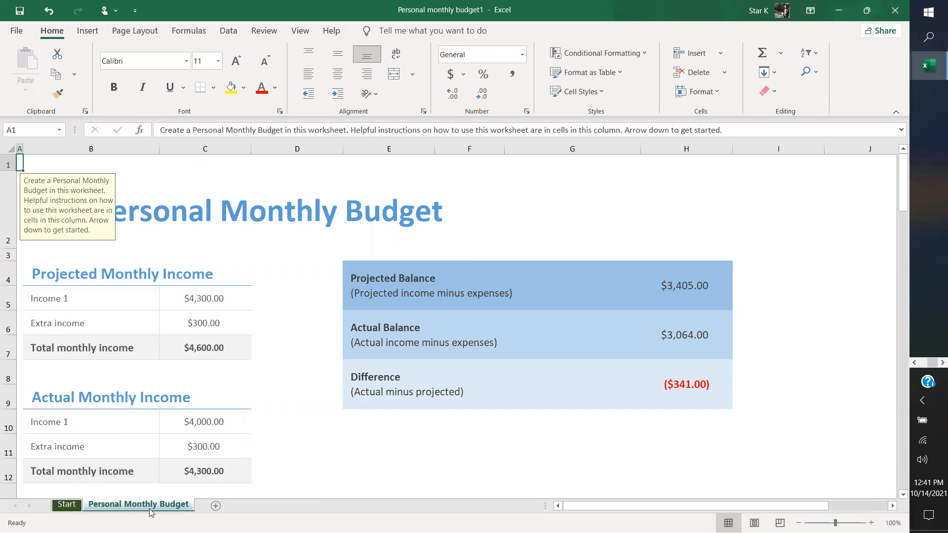
{"action": "left_click", "coordinate": [63, 507]}
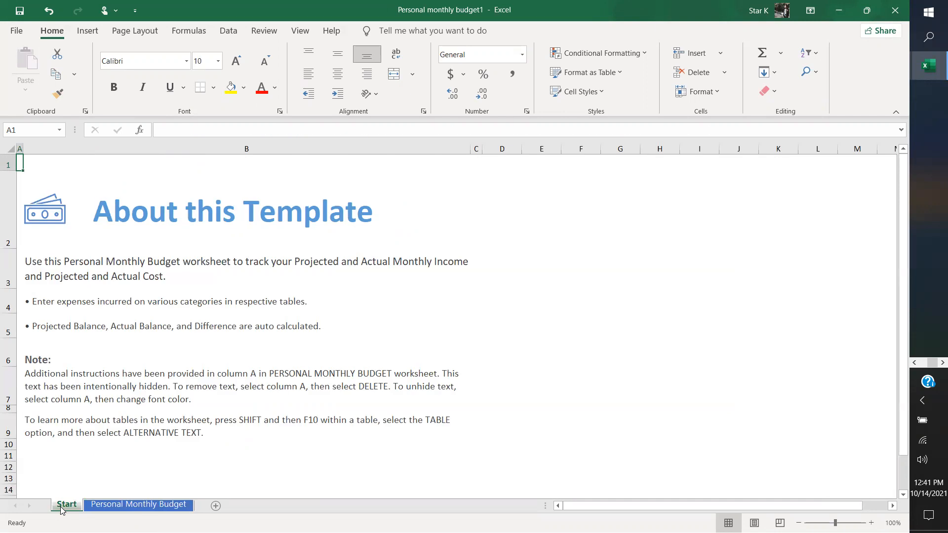
{"action": "left_click", "coordinate": [116, 506]}
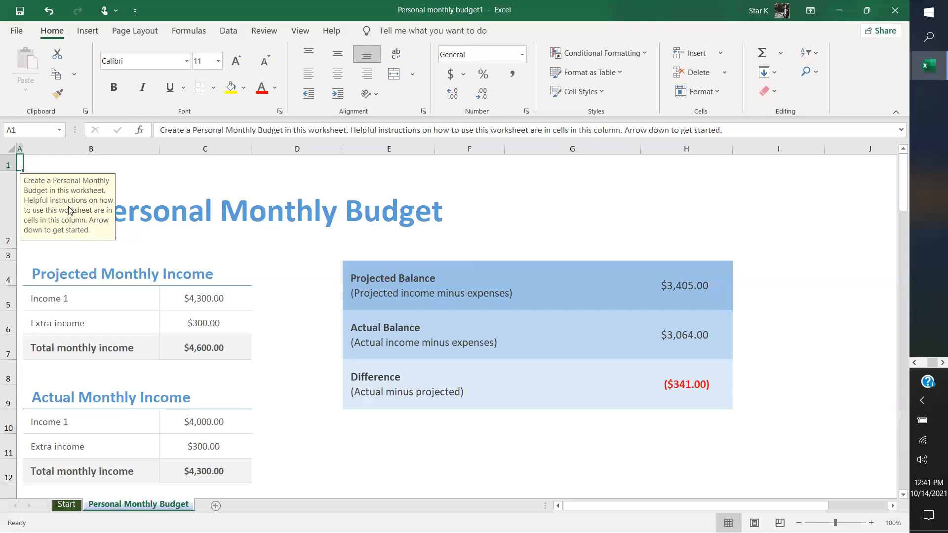
Center the Personal Monthly Budget title horizontally in its merged cell B2.
{"action": "left_click", "coordinate": [60, 174]}
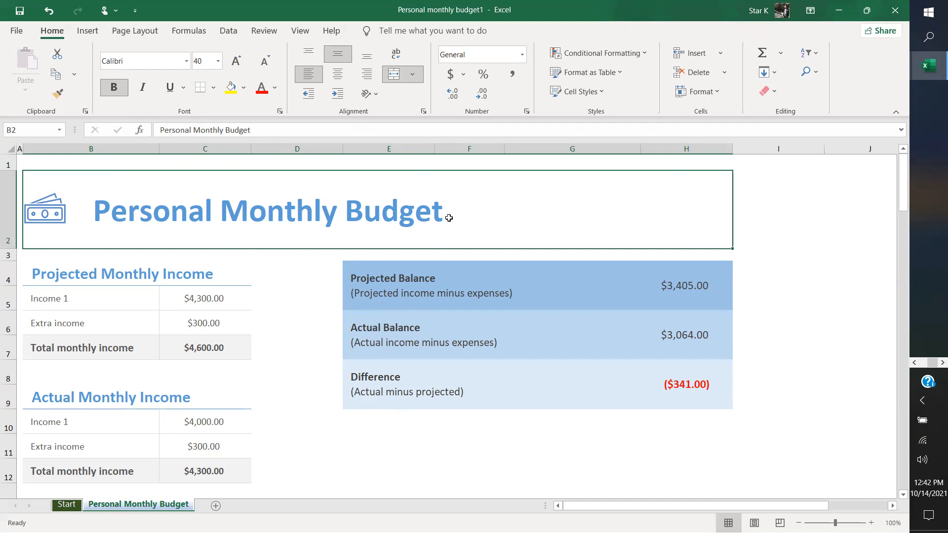
{"action": "left_click", "coordinate": [338, 75]}
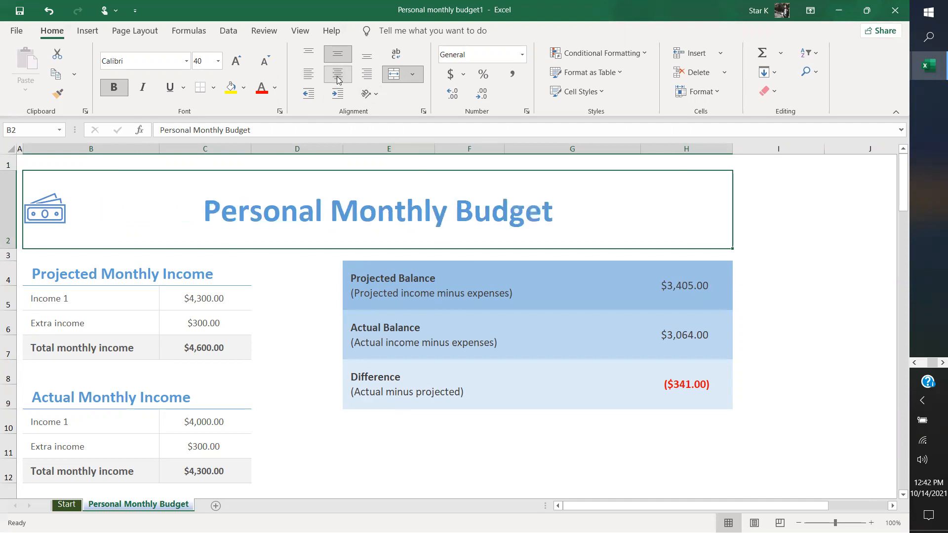
Look over the available cell styles and the sheet background picture options, leaving both without choosing anything.
{"action": "left_click", "coordinate": [599, 95]}
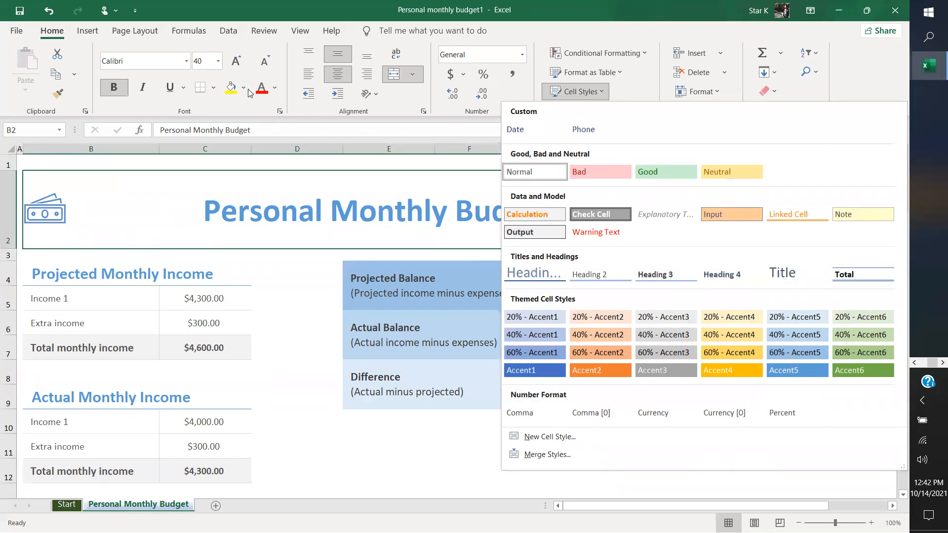
{"action": "left_click", "coordinate": [404, 103]}
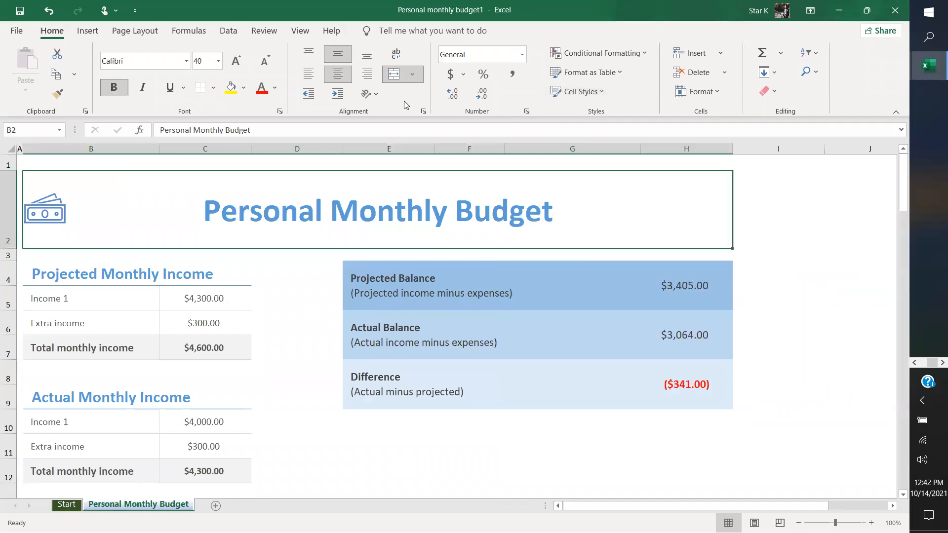
{"action": "left_click", "coordinate": [131, 35]}
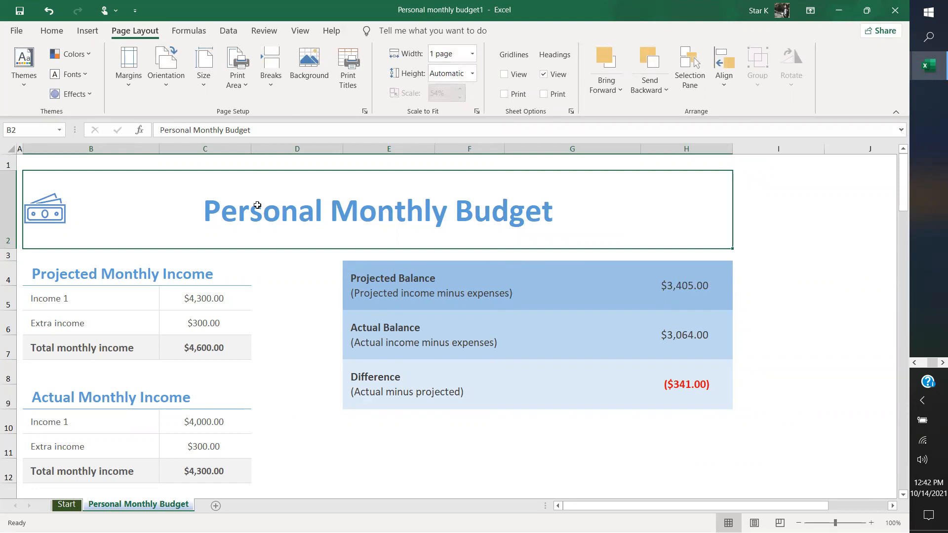
{"action": "left_click", "coordinate": [317, 83]}
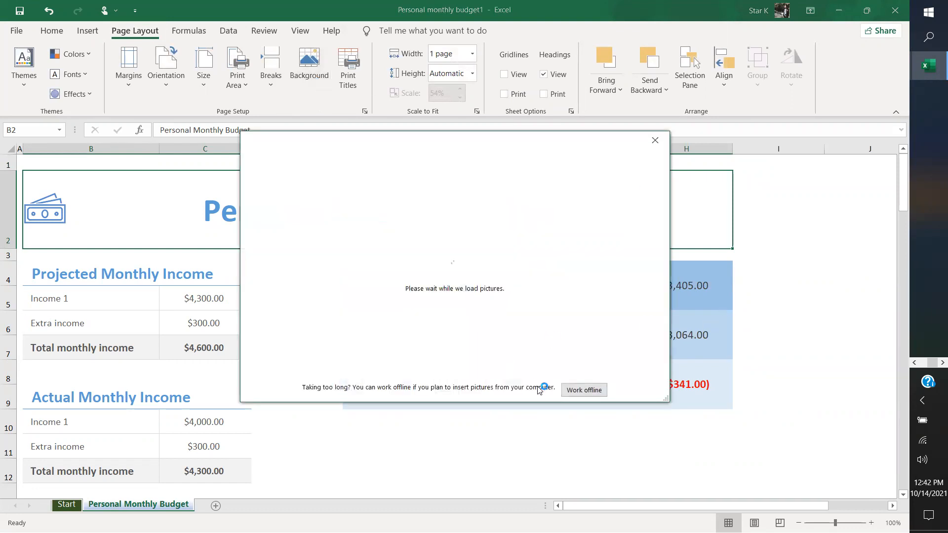
{"action": "left_click", "coordinate": [656, 141]}
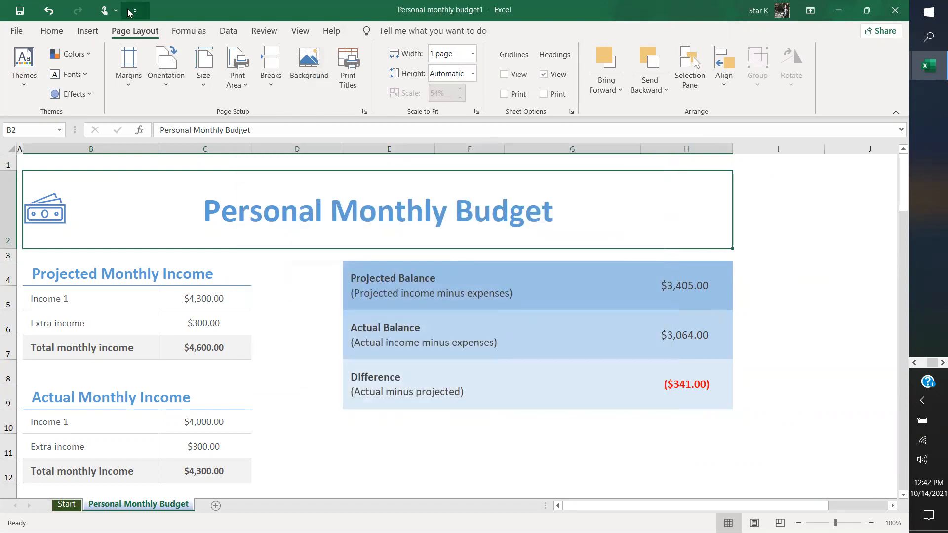
Apply the Marquee theme colors to the budget workbook.
{"action": "left_click", "coordinate": [89, 55]}
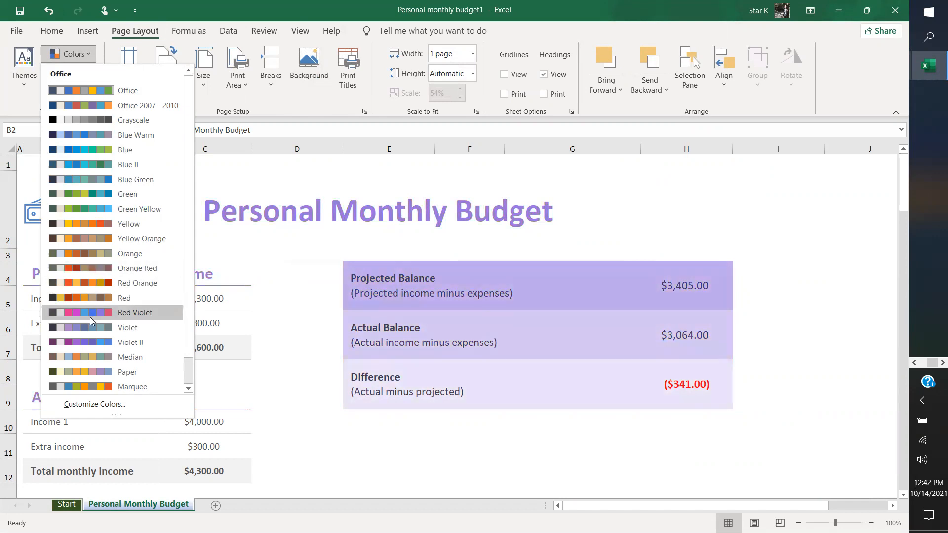
{"action": "left_click", "coordinate": [90, 389]}
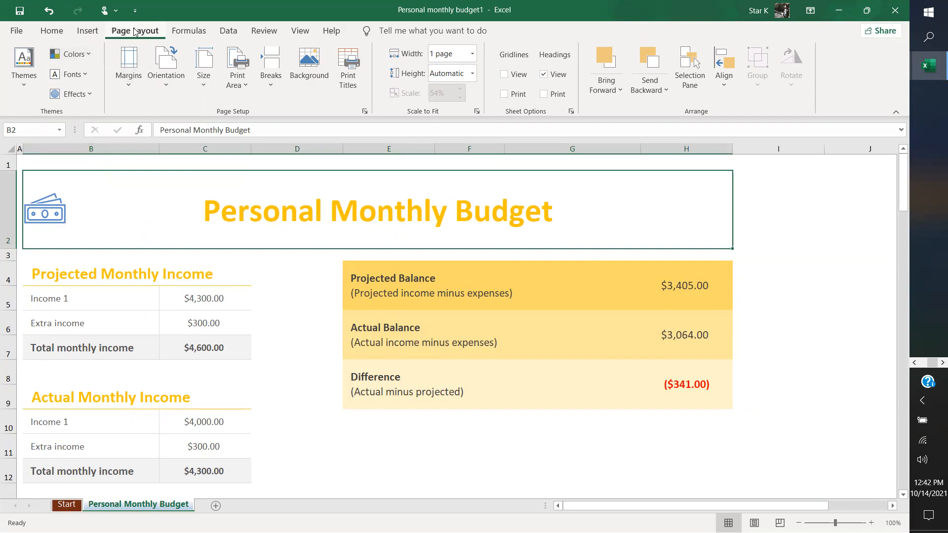
View the settings for creating custom theme colors and close them without saving a new set.
{"action": "left_click", "coordinate": [90, 57]}
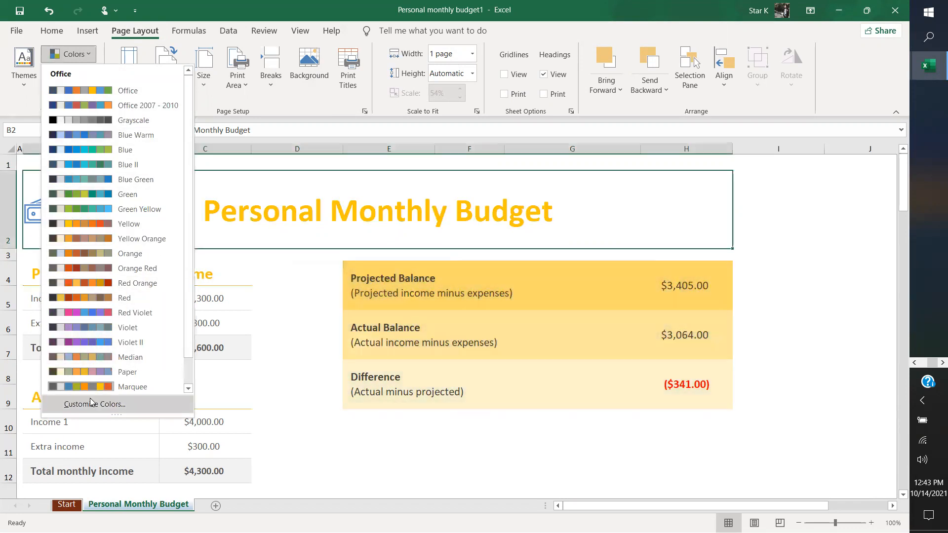
{"action": "left_click", "coordinate": [103, 404]}
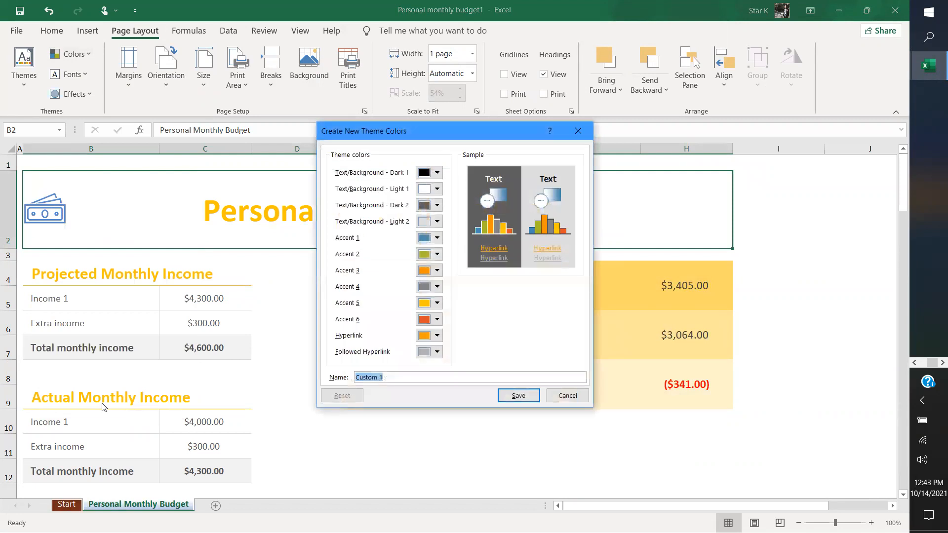
{"action": "left_click", "coordinate": [578, 130]}
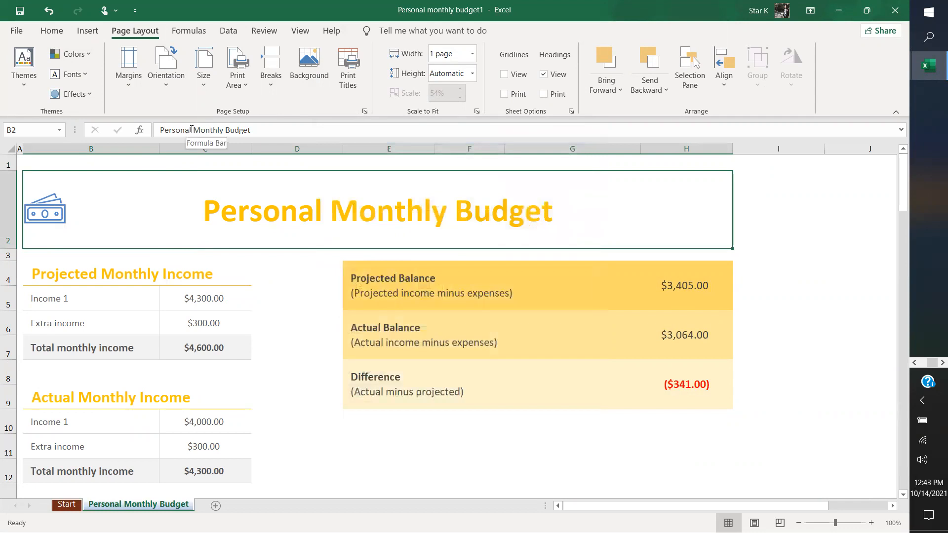
Look through the function library's Recently Used, Financial, Date & Time and More Functions categories without inserting a function.
{"action": "left_click", "coordinate": [201, 38]}
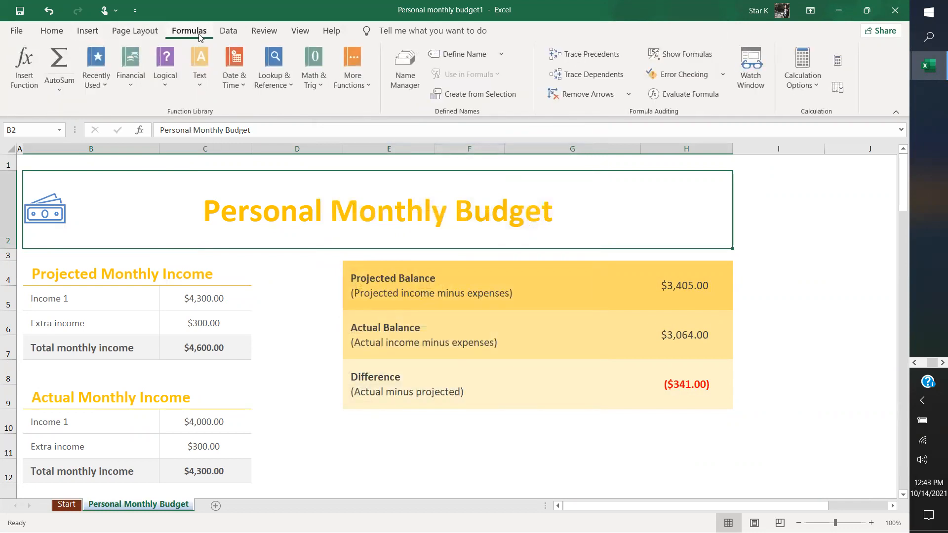
{"action": "left_click", "coordinate": [105, 89]}
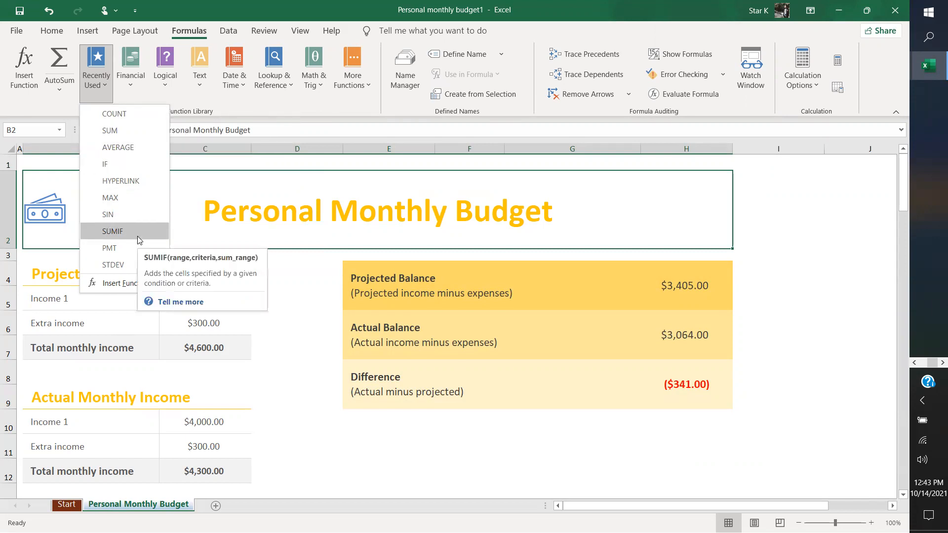
{"action": "left_click", "coordinate": [133, 90]}
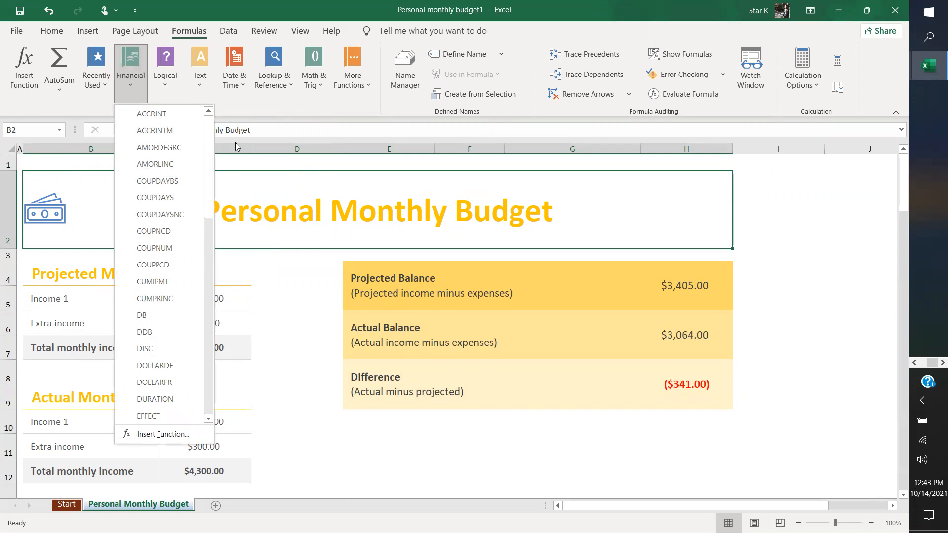
{"action": "left_click", "coordinate": [245, 88]}
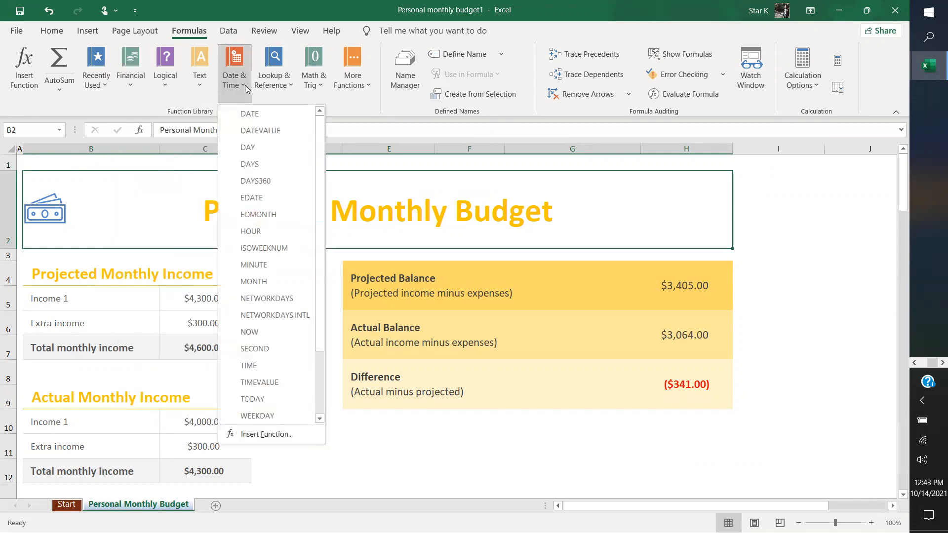
{"action": "left_click", "coordinate": [370, 84]}
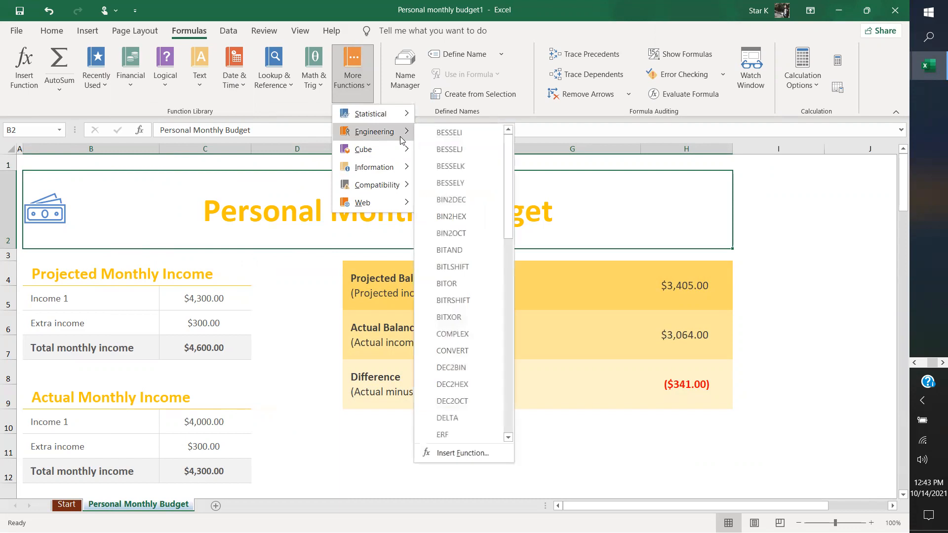
{"action": "mouse_move", "coordinate": [393, 191]}
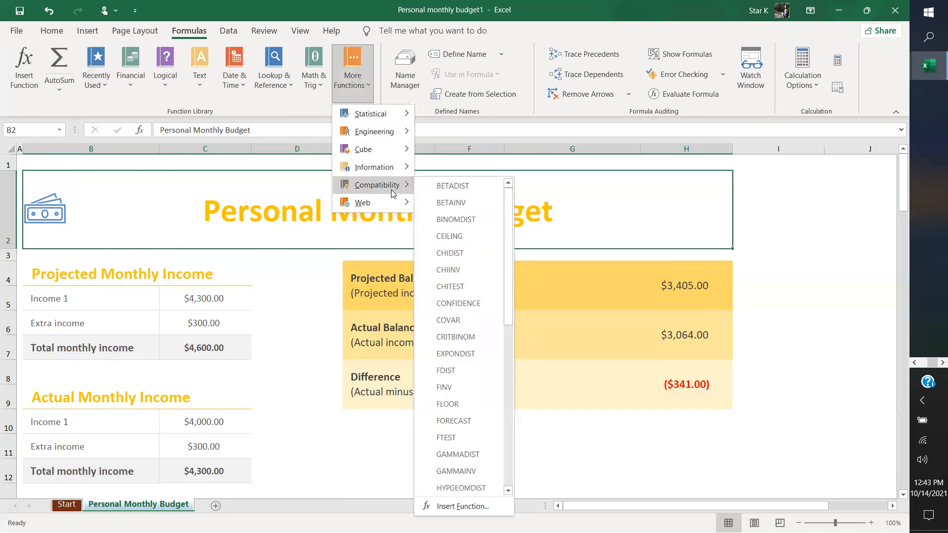
{"action": "mouse_move", "coordinate": [386, 208]}
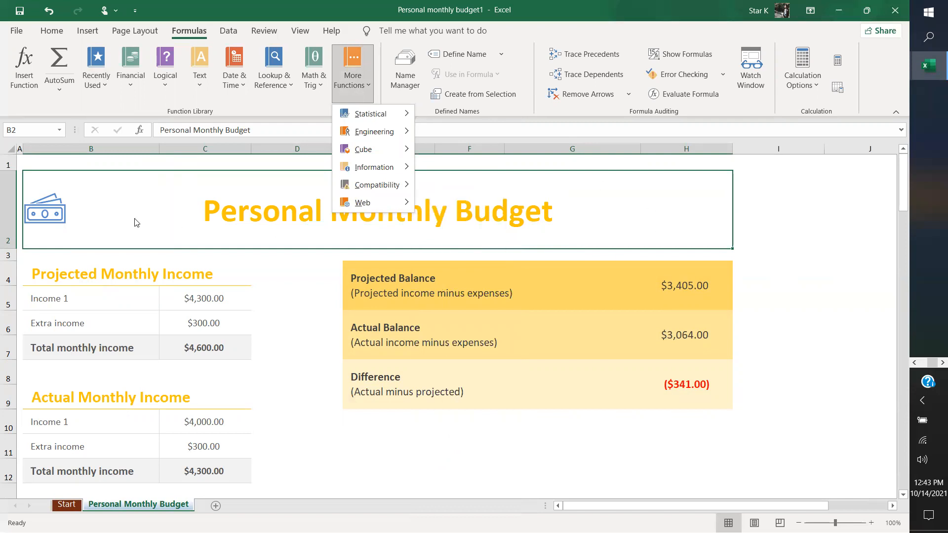
{"action": "left_click", "coordinate": [197, 203]}
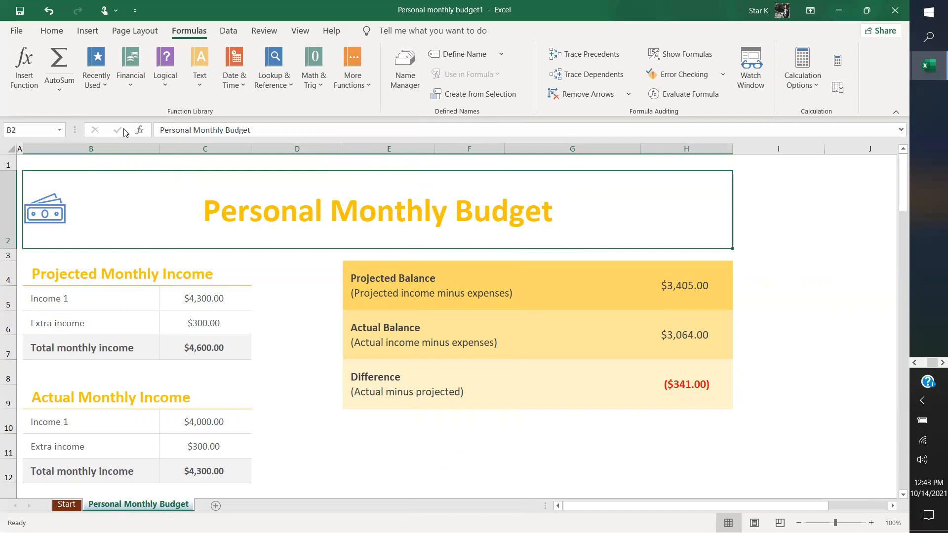
View the Protect Sheet and Protect Workbook options, closing each without applying protection.
{"action": "left_click", "coordinate": [264, 34]}
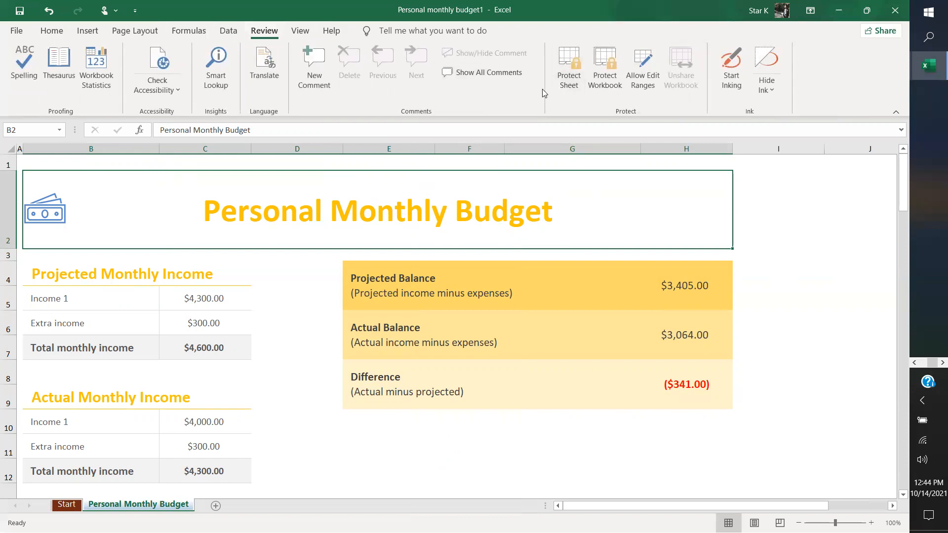
{"action": "left_click", "coordinate": [574, 88]}
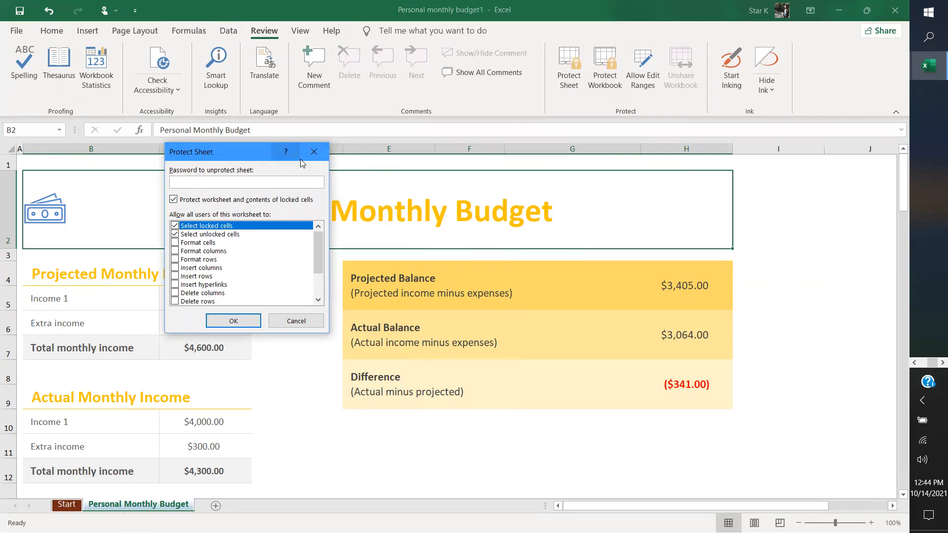
{"action": "left_click", "coordinate": [321, 158]}
{"action": "left_click", "coordinate": [604, 91]}
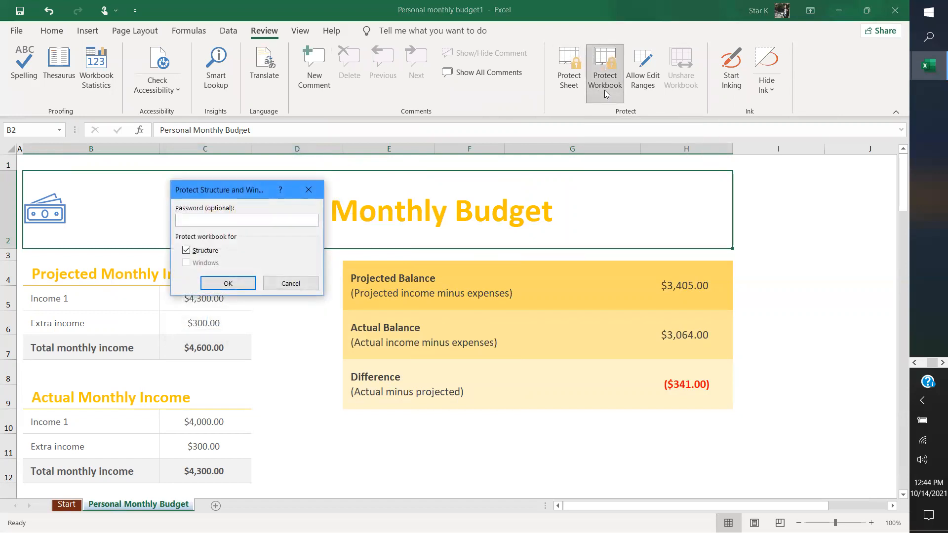
{"action": "left_click", "coordinate": [311, 190]}
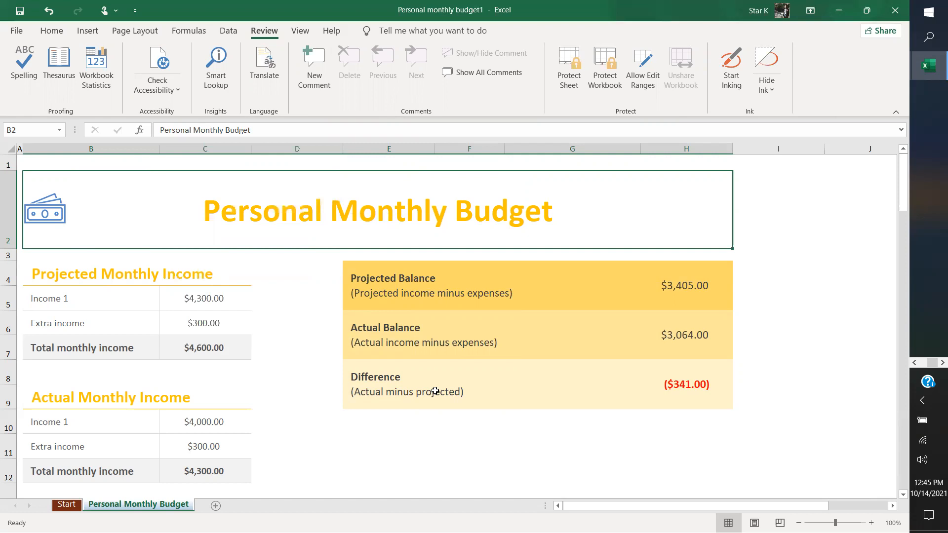
Select cell C7, the projected total monthly income, to examine its formula.
{"action": "left_click", "coordinate": [220, 348]}
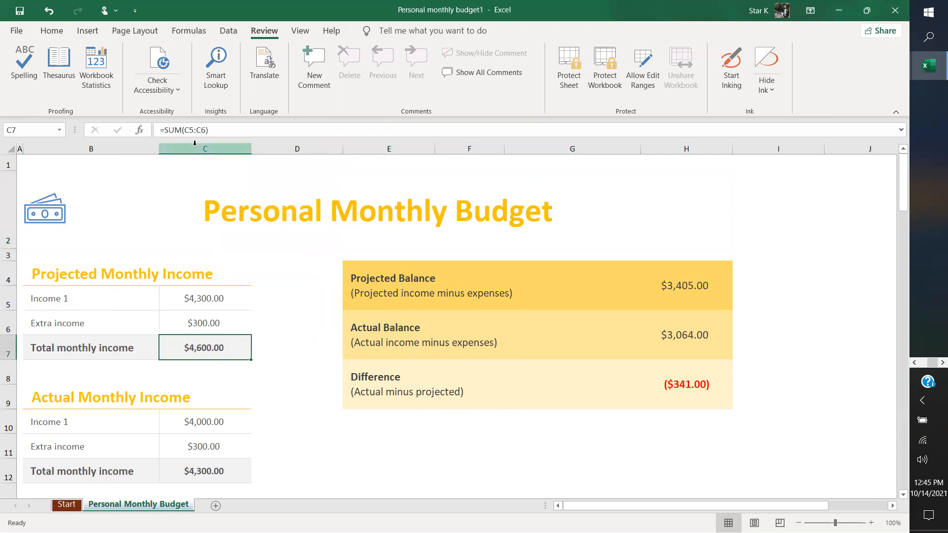
{"action": "left_click", "coordinate": [162, 131]}
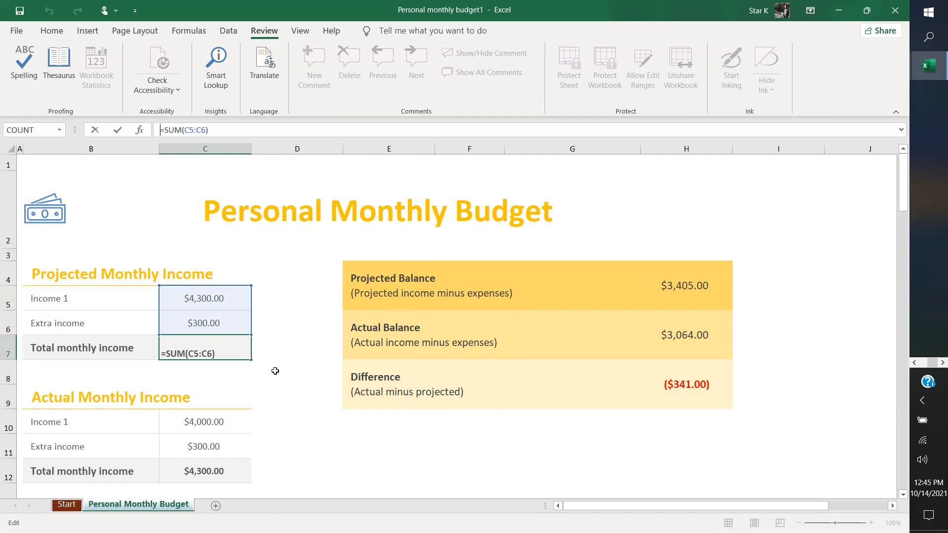
{"action": "left_click", "coordinate": [281, 350]}
{"action": "left_click", "coordinate": [233, 346]}
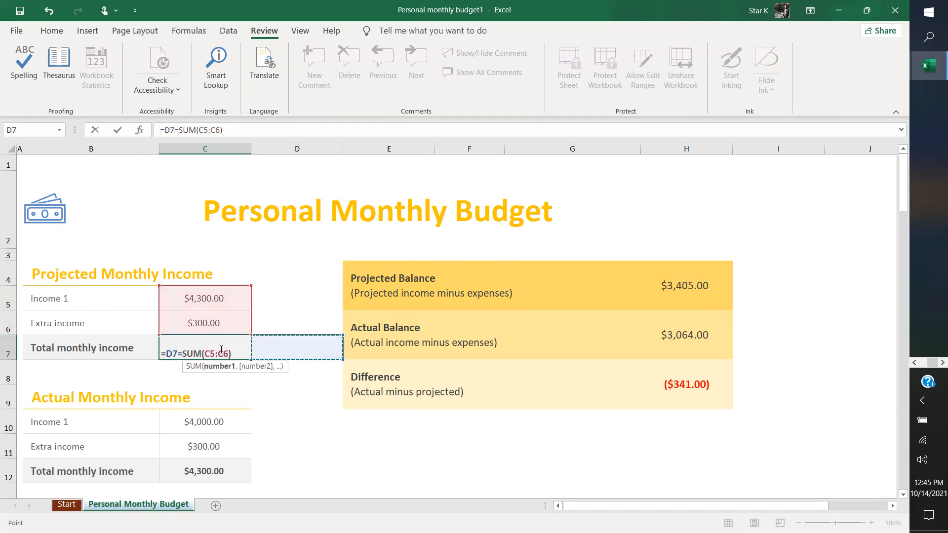
{"action": "left_click", "coordinate": [170, 348]}
{"action": "left_click", "coordinate": [234, 128]}
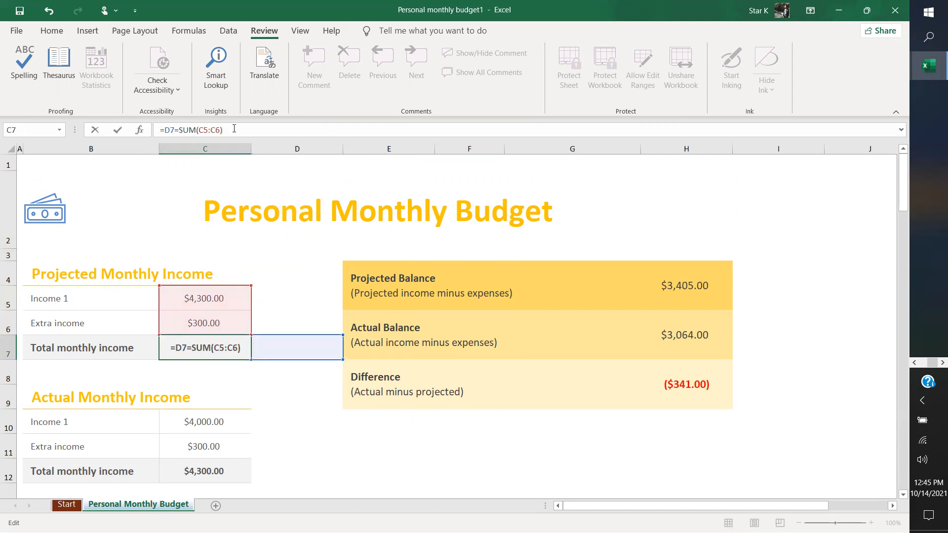
{"action": "left_click", "coordinate": [318, 405]}
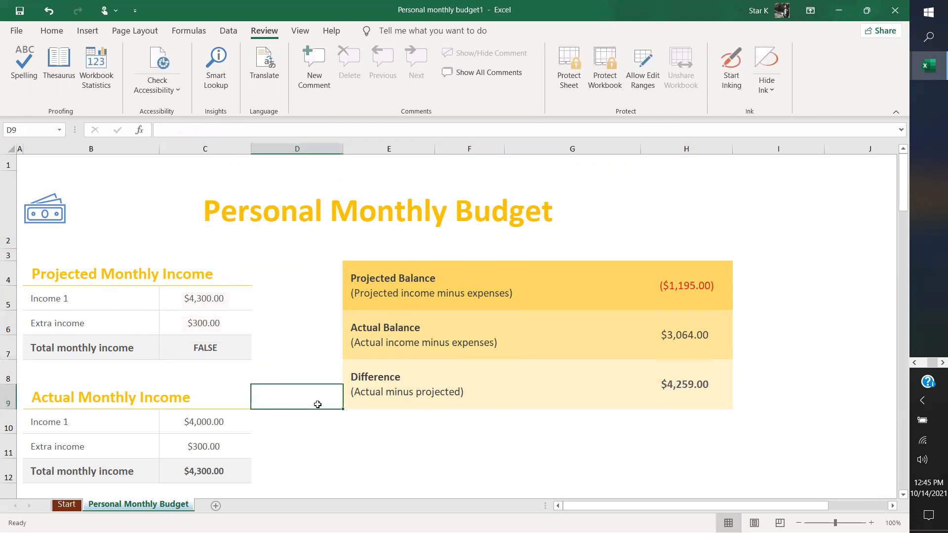
{"action": "left_click", "coordinate": [205, 350]}
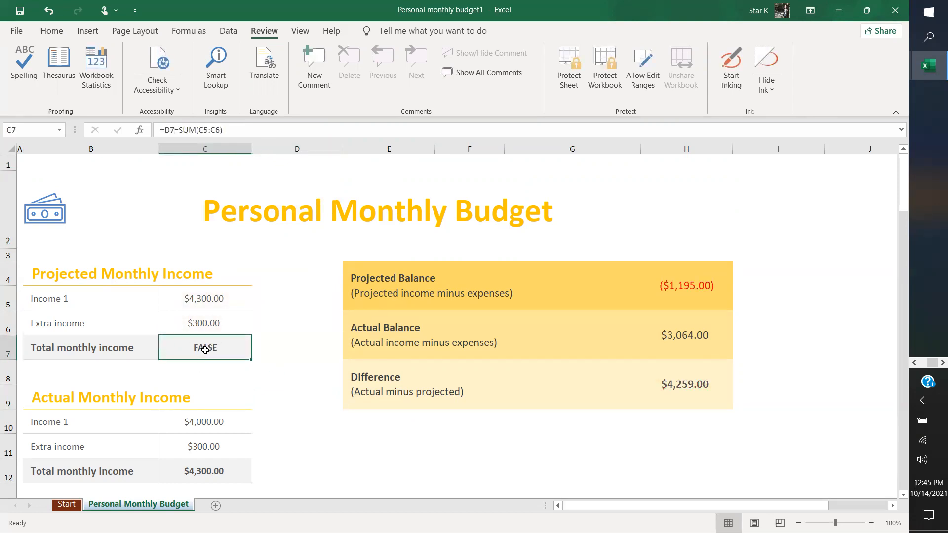
{"action": "left_click", "coordinate": [48, 14]}
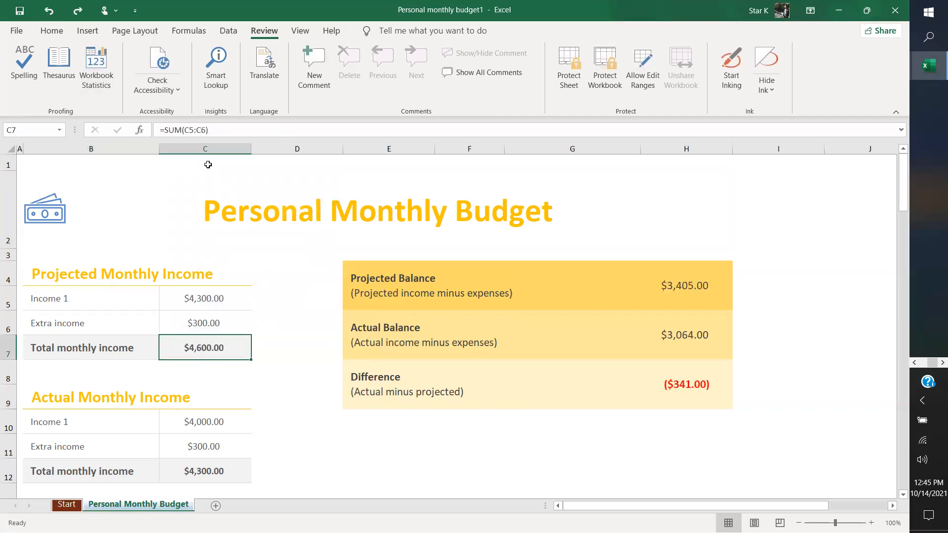
Copy the projected Income 1 and Extra income amounts from C5:C6 into the empty cells I4:I5.
{"action": "left_click", "coordinate": [216, 130]}
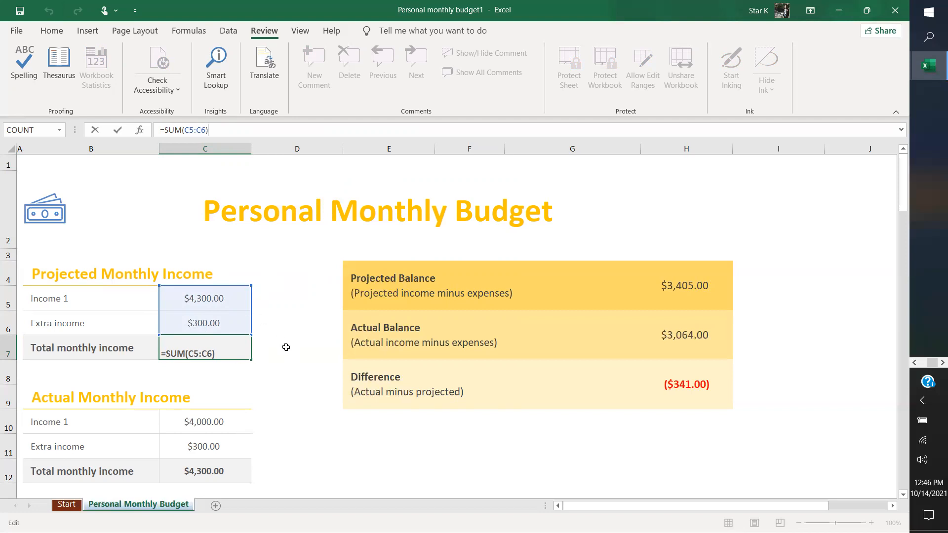
{"action": "left_click", "coordinate": [218, 300]}
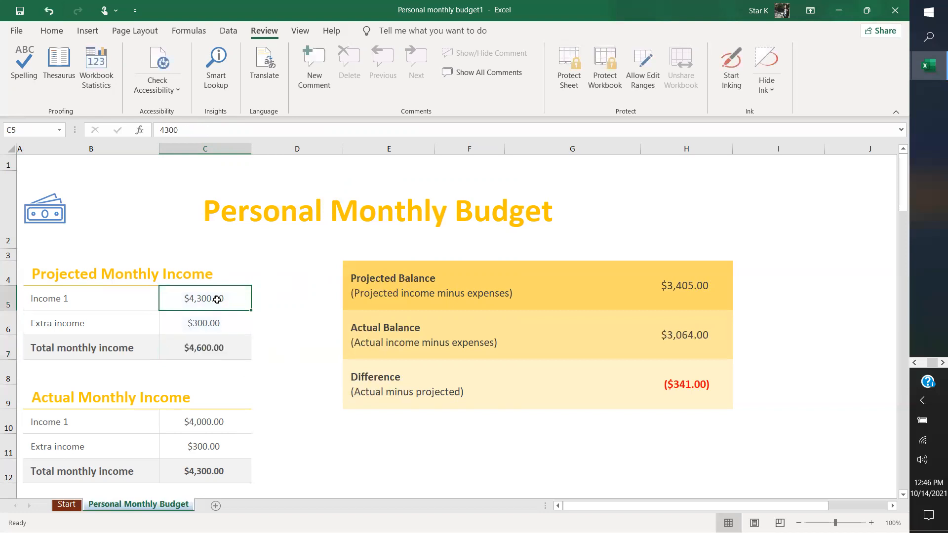
{"action": "left_click_drag", "start_coordinate": [218, 299], "coordinate": [214, 323]}
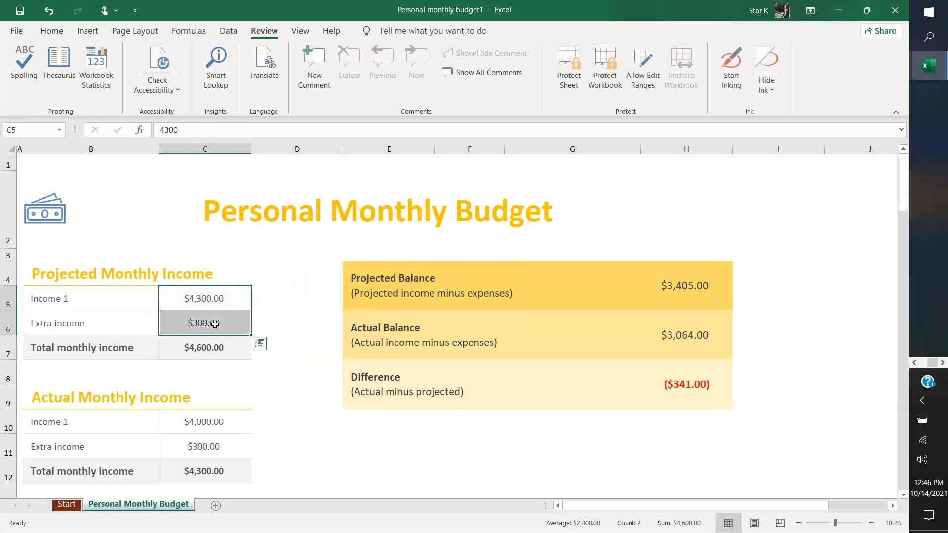
{"action": "key", "text": "ctrl+c"}
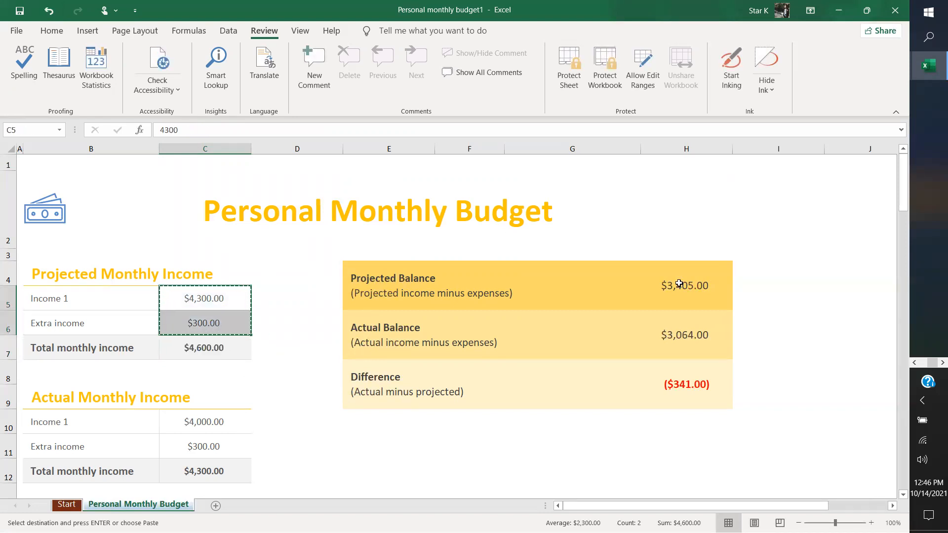
{"action": "left_click", "coordinate": [807, 269]}
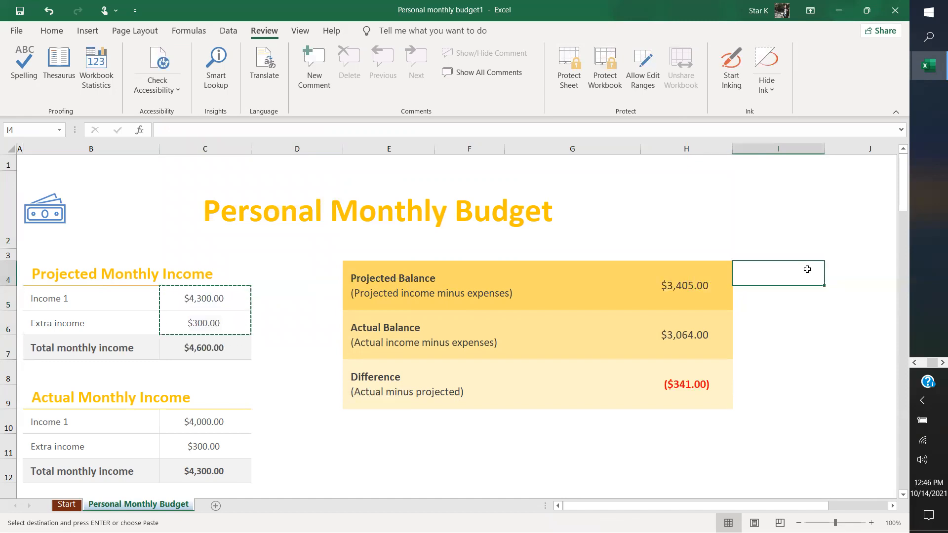
{"action": "key", "text": "ctrl+v"}
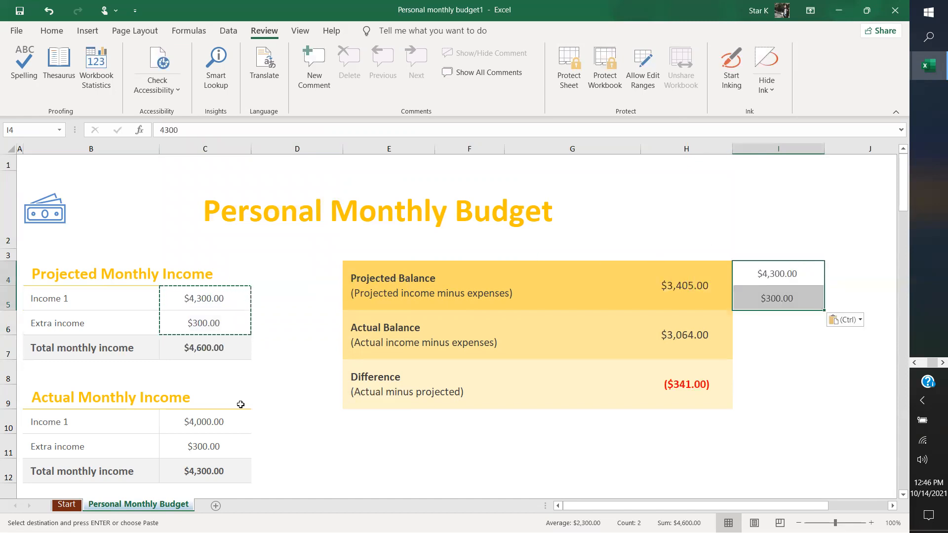
Copy the actual Income 1 and Extra income amounts from C10:C11 into I6:I7, below the projected amounts.
{"action": "left_click", "coordinate": [231, 417]}
{"action": "left_click", "coordinate": [232, 441], "text": "shift"}
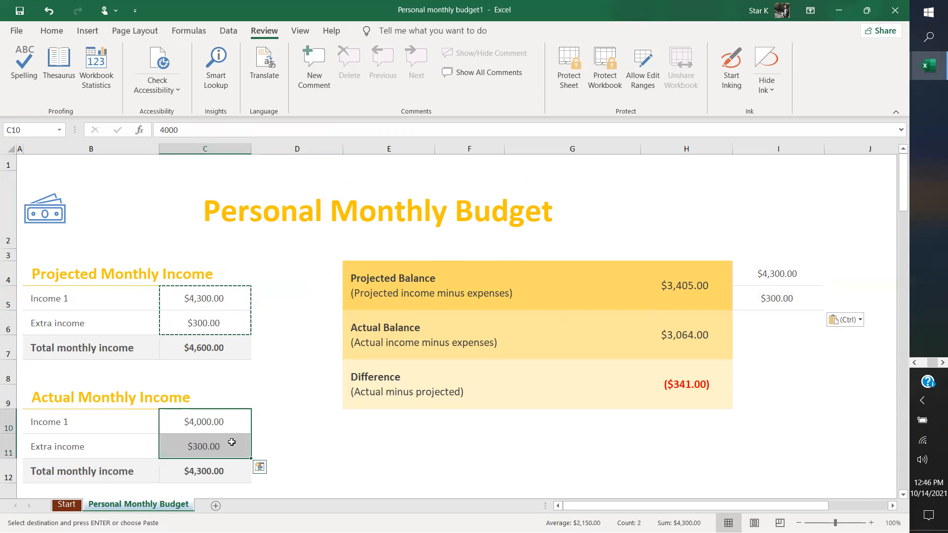
{"action": "key", "text": "ctrl+c"}
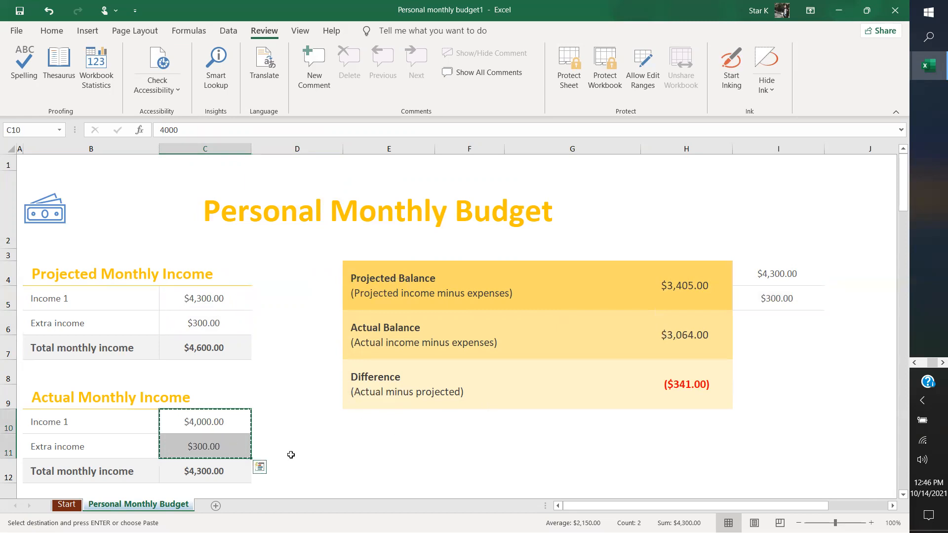
{"action": "left_click", "coordinate": [761, 327]}
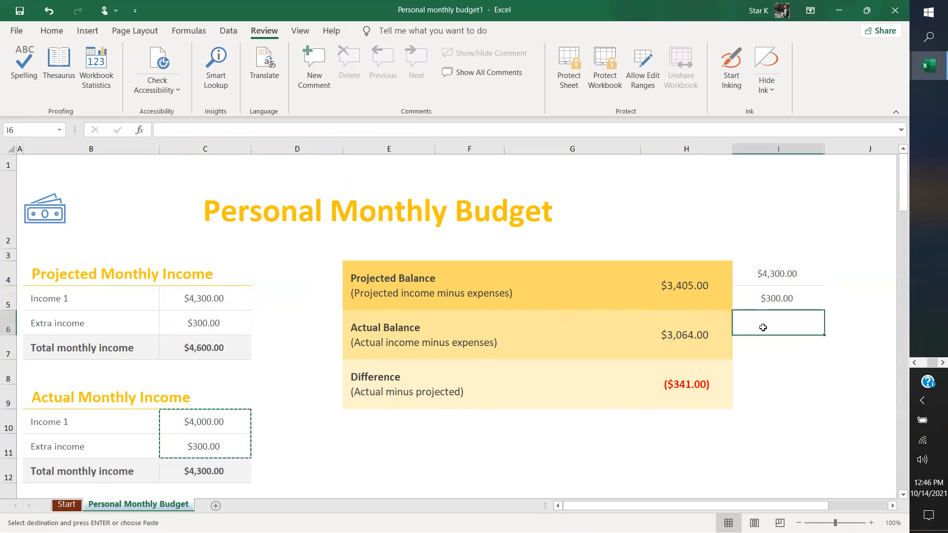
{"action": "key", "text": "ctrl+v"}
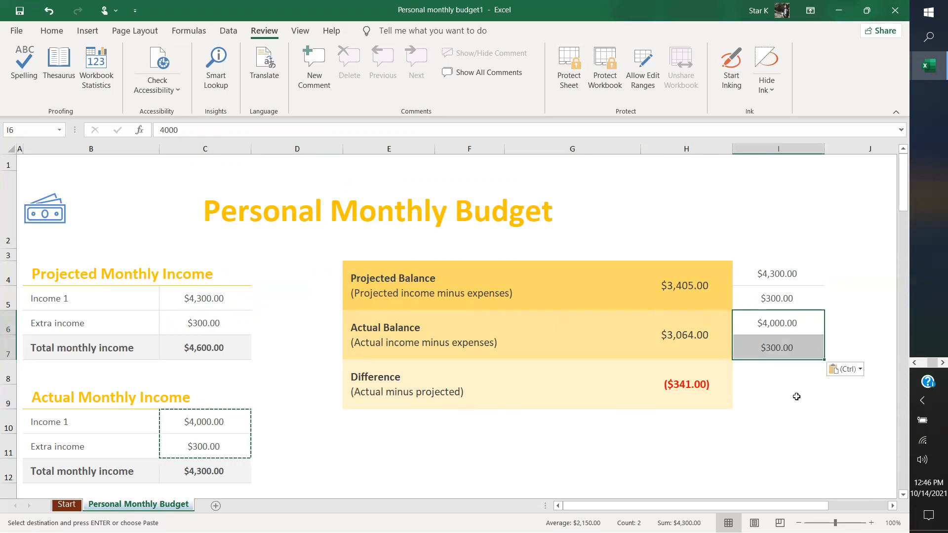
Write the formula =SUM(I4:I7) by hand in cell I8 to total the four copied amounts, and reselect the cell.
{"action": "left_click", "coordinate": [772, 374]}
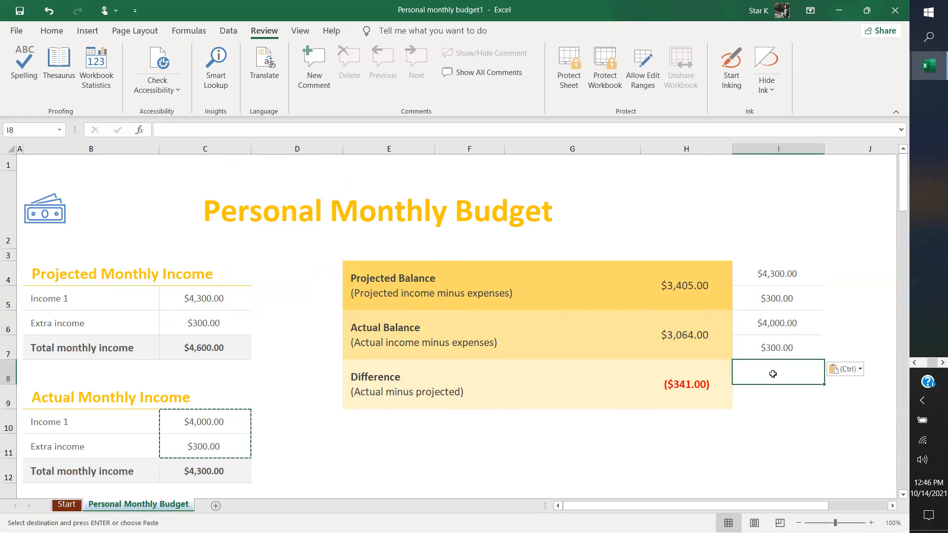
{"action": "type", "text": "=sum"}
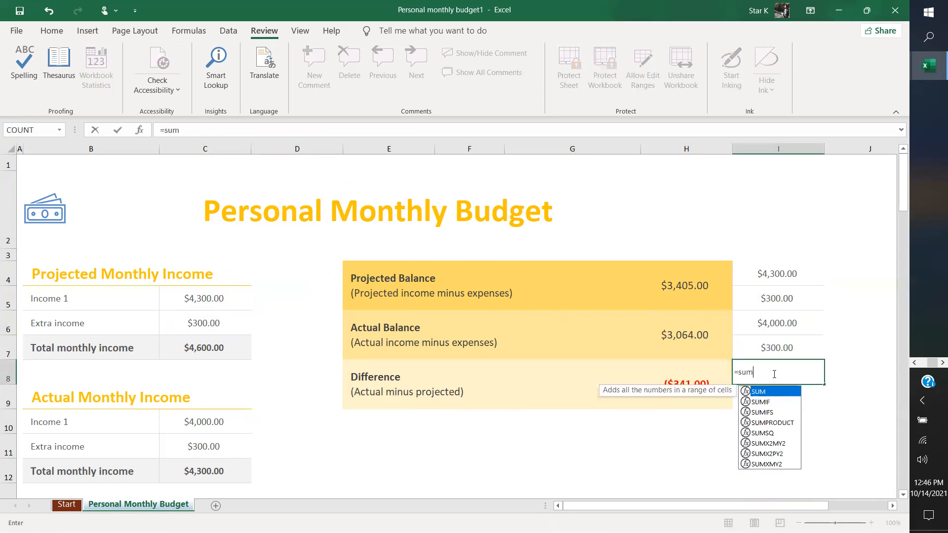
{"action": "type", "text": "("}
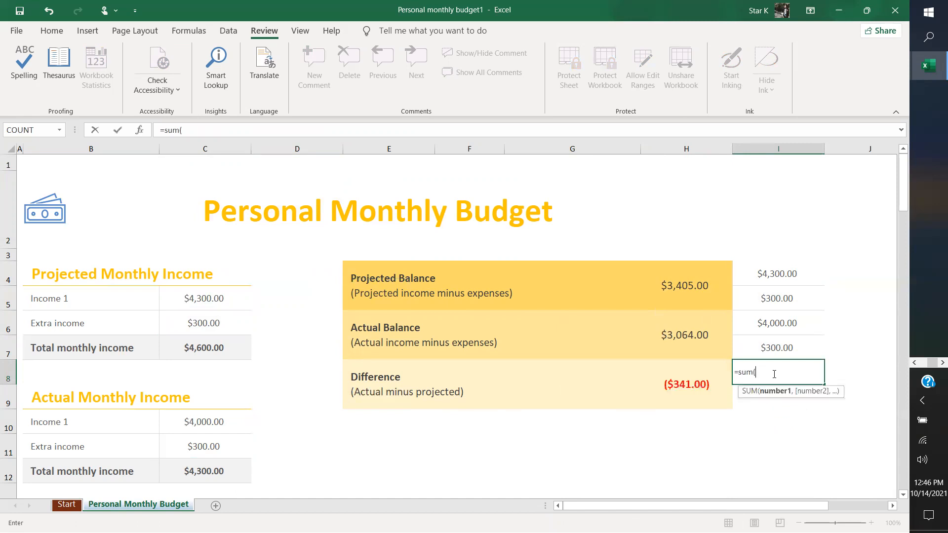
{"action": "left_click_drag", "start_coordinate": [769, 274], "coordinate": [777, 340]}
{"action": "type", "text": ")"}
{"action": "key", "text": "Return"}
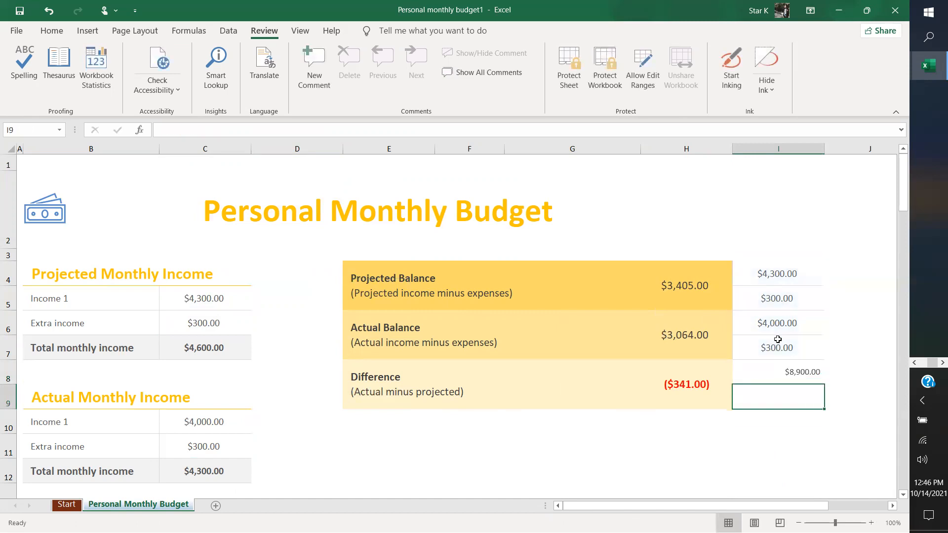
{"action": "left_click", "coordinate": [787, 376]}
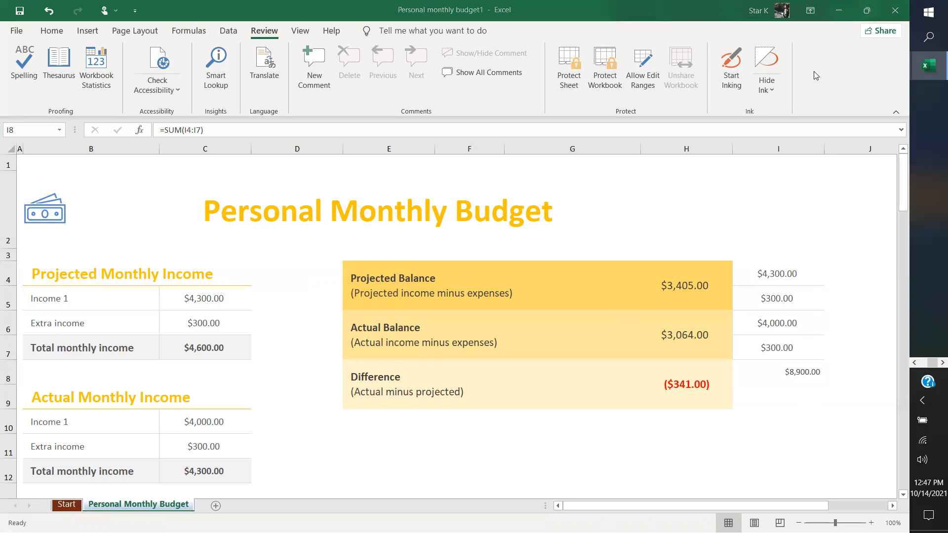
Clear the formula in I8 and total I4:I7 there with AutoSum instead, reselecting the cell to check its formula.
{"action": "left_click", "coordinate": [44, 32]}
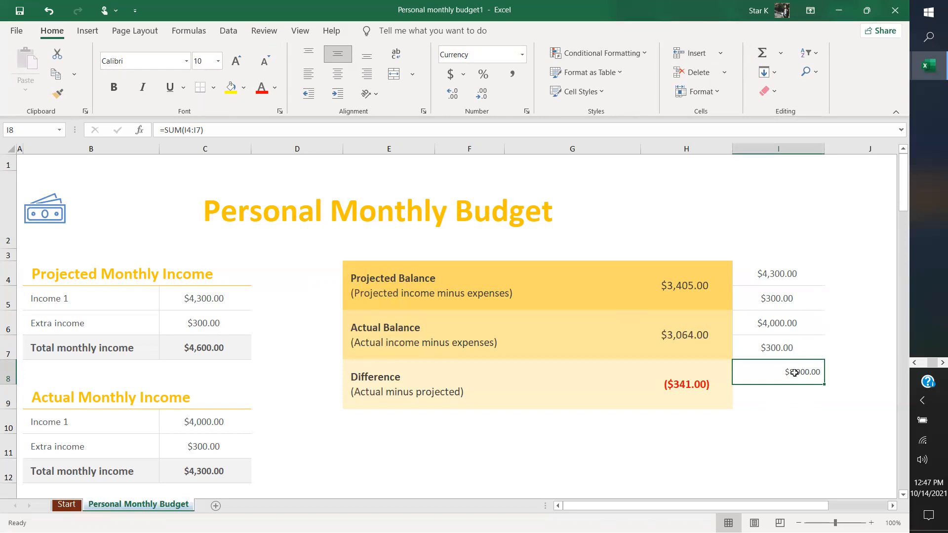
{"action": "key", "text": "Delete"}
{"action": "left_click", "coordinate": [796, 441]}
{"action": "left_click", "coordinate": [787, 364]}
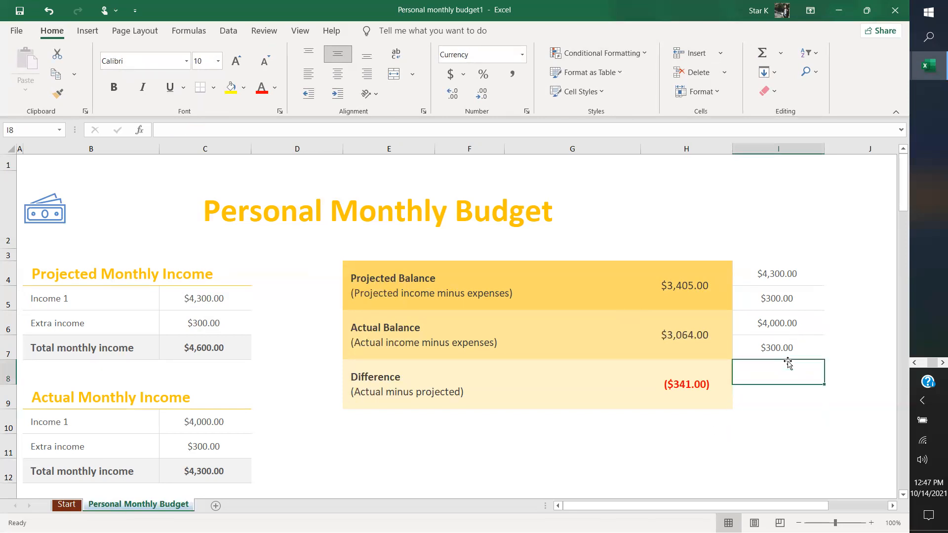
{"action": "left_click", "coordinate": [761, 53]}
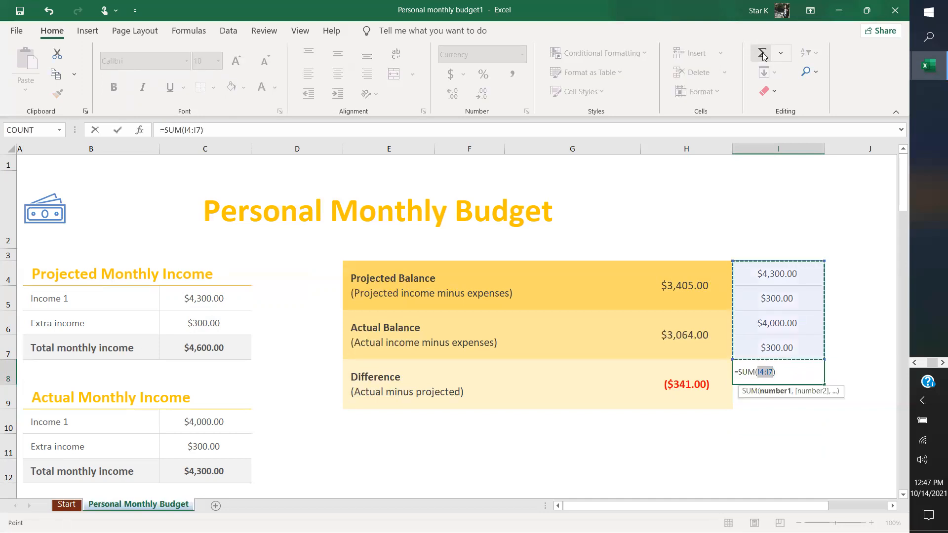
{"action": "key", "text": "Return"}
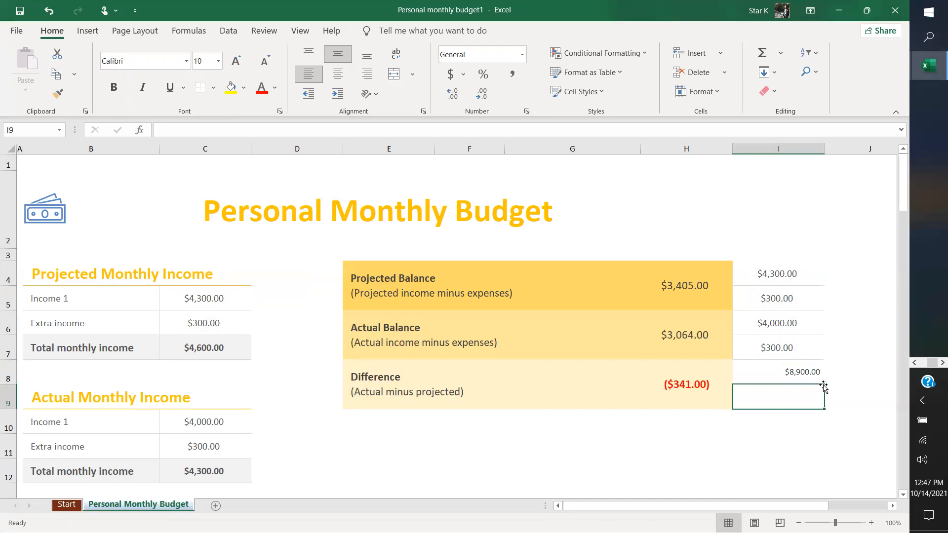
{"action": "left_click", "coordinate": [806, 374]}
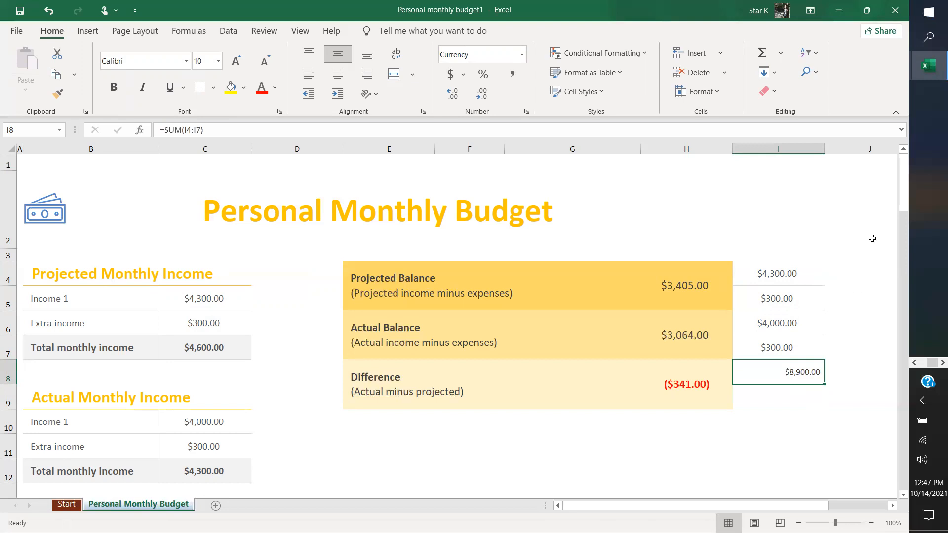
Copy the four income amounts in I4:I7 into the narrow column L, starting at cell L4.
{"action": "left_click", "coordinate": [597, 172]}
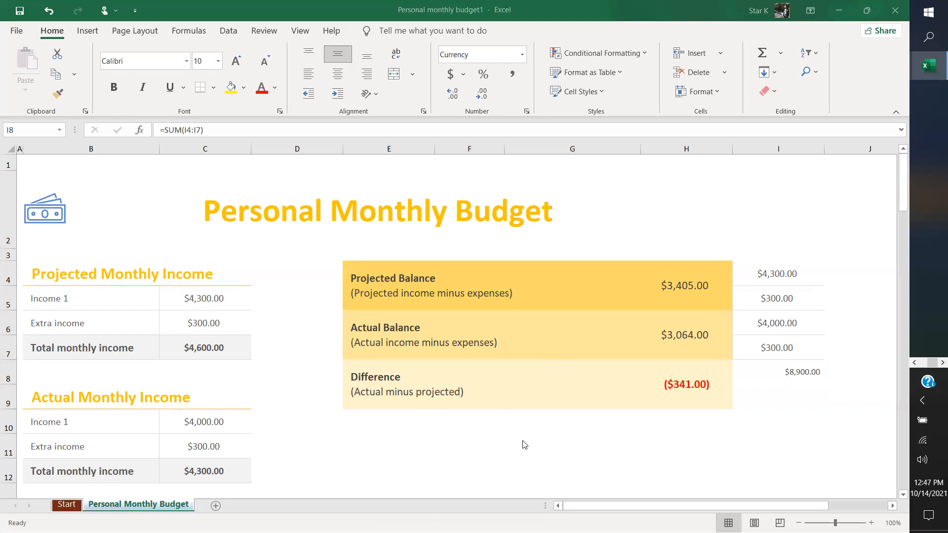
{"action": "scroll", "coordinate": [524, 445], "scroll_direction": "right", "scroll_amount": 20}
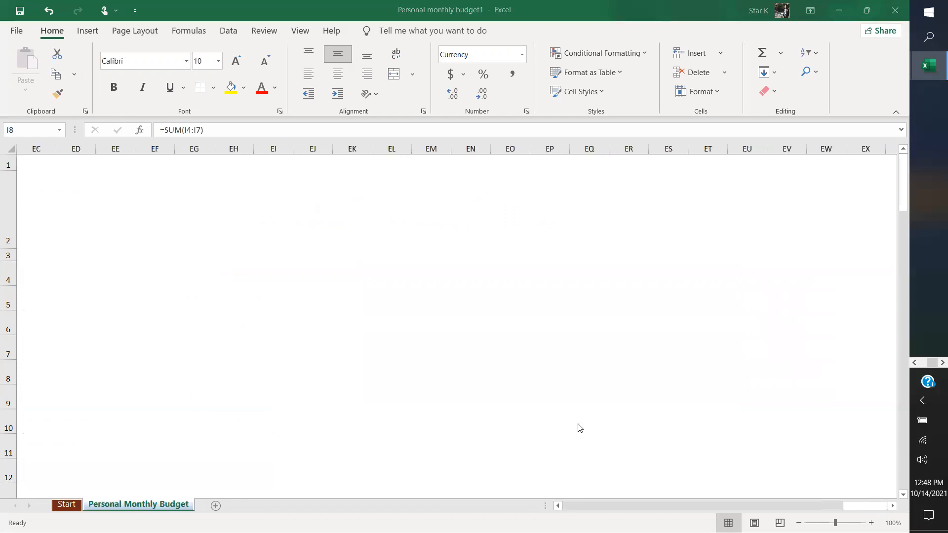
{"action": "scroll", "coordinate": [580, 428], "scroll_direction": "left", "scroll_amount": 20}
{"action": "scroll", "coordinate": [580, 428], "scroll_direction": "right", "scroll_amount": 5}
{"action": "scroll", "coordinate": [579, 427], "scroll_direction": "left", "scroll_amount": 10}
{"action": "scroll", "coordinate": [580, 428], "scroll_direction": "right", "scroll_amount": 2}
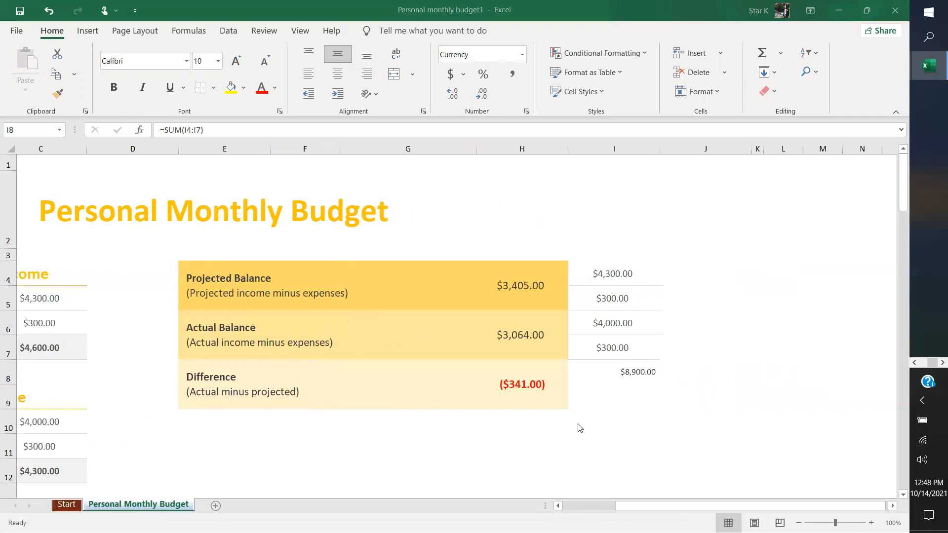
{"action": "scroll", "coordinate": [580, 427], "scroll_direction": "right", "scroll_amount": 3}
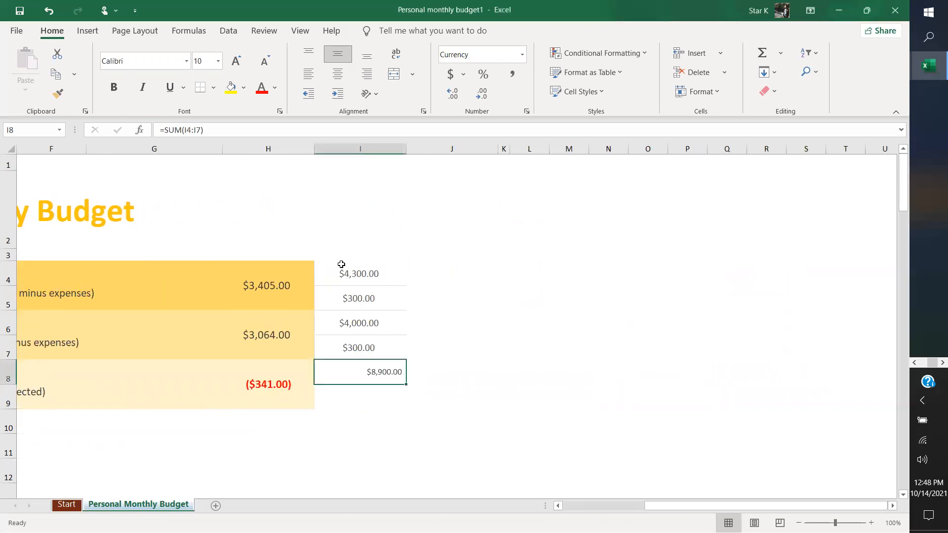
{"action": "left_click_drag", "start_coordinate": [348, 271], "coordinate": [355, 341]}
{"action": "key", "text": "ctrl+c"}
{"action": "left_click", "coordinate": [525, 267]}
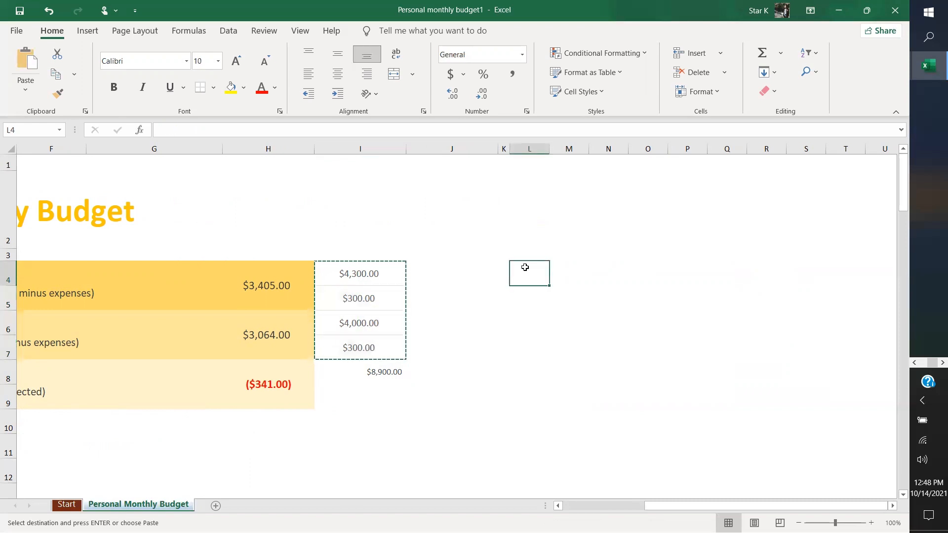
{"action": "key", "text": "ctrl+v"}
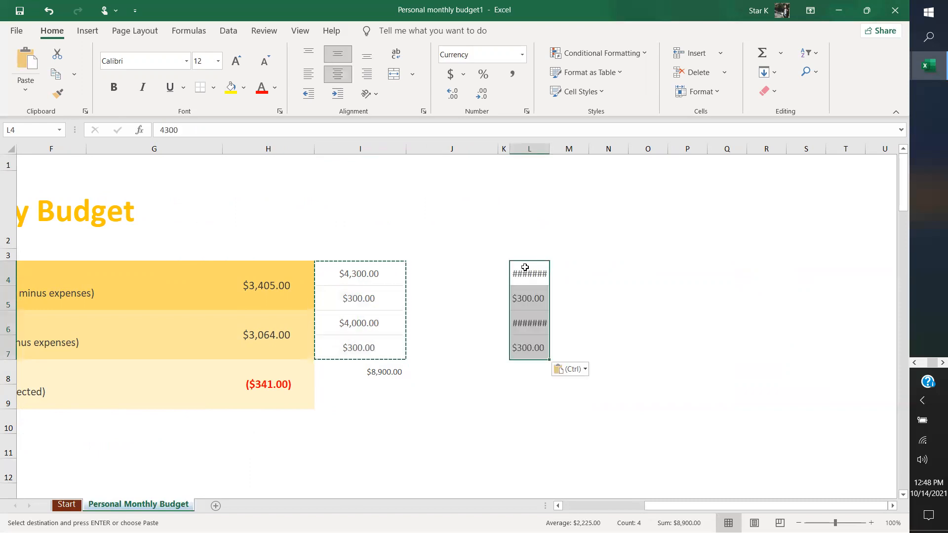
Autofit column L to its pasted amounts and widen it further to about 13.78.
{"action": "double_click", "coordinate": [549, 147]}
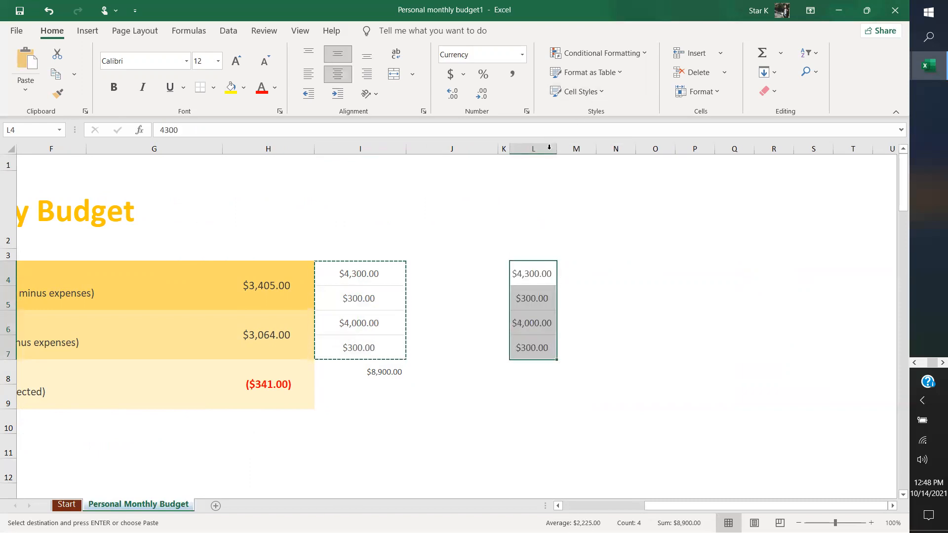
{"action": "left_click_drag", "start_coordinate": [549, 147], "coordinate": [575, 153]}
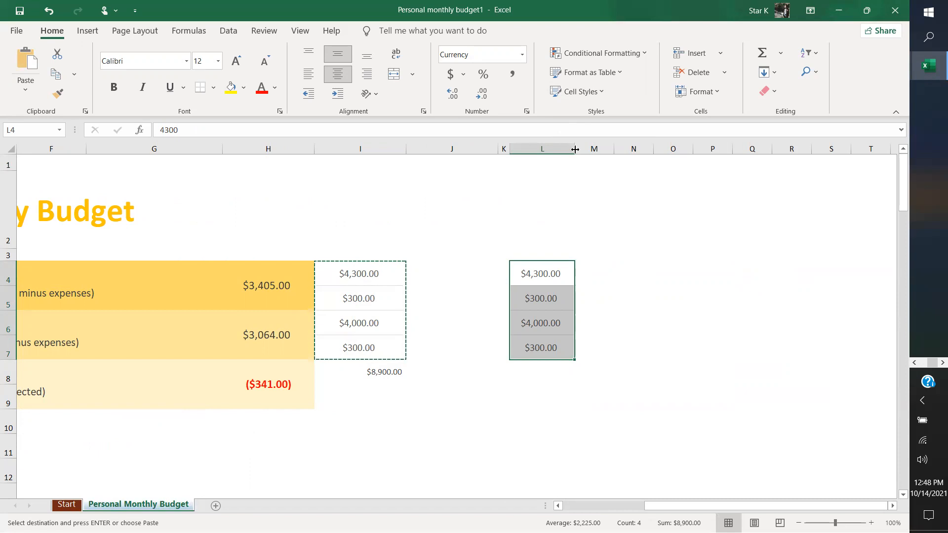
{"action": "left_click_drag", "start_coordinate": [576, 147], "coordinate": [575, 147]}
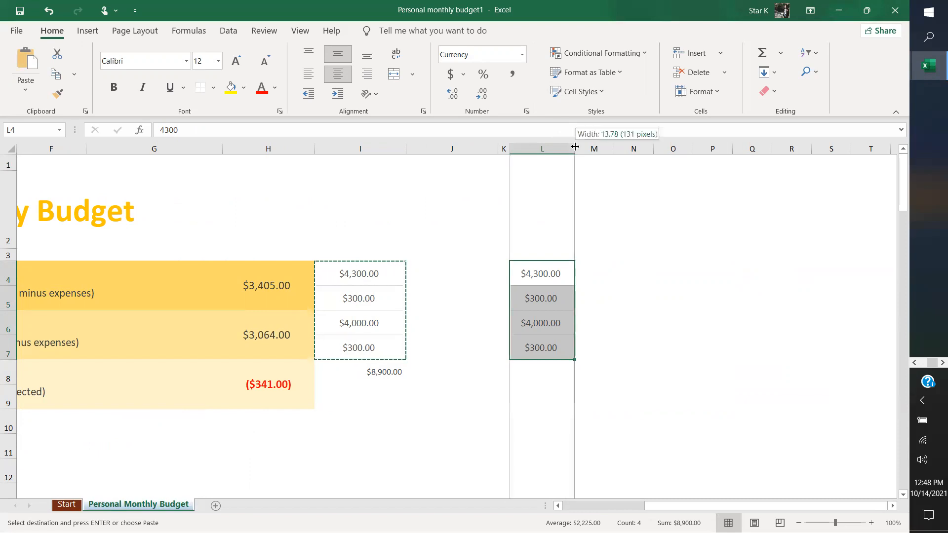
Autofit column L to its four amounts once more and widen the column again.
{"action": "double_click", "coordinate": [575, 146]}
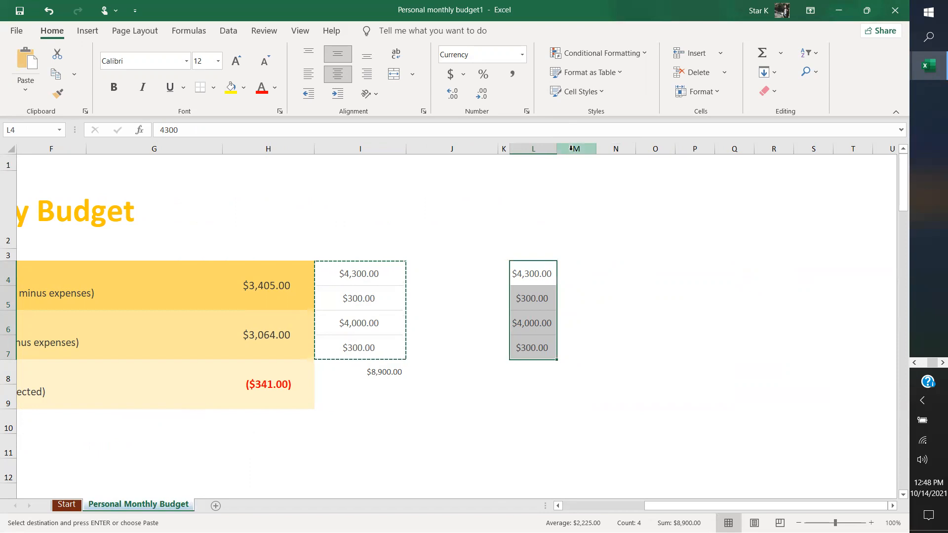
{"action": "left_click_drag", "start_coordinate": [560, 150], "coordinate": [602, 154]}
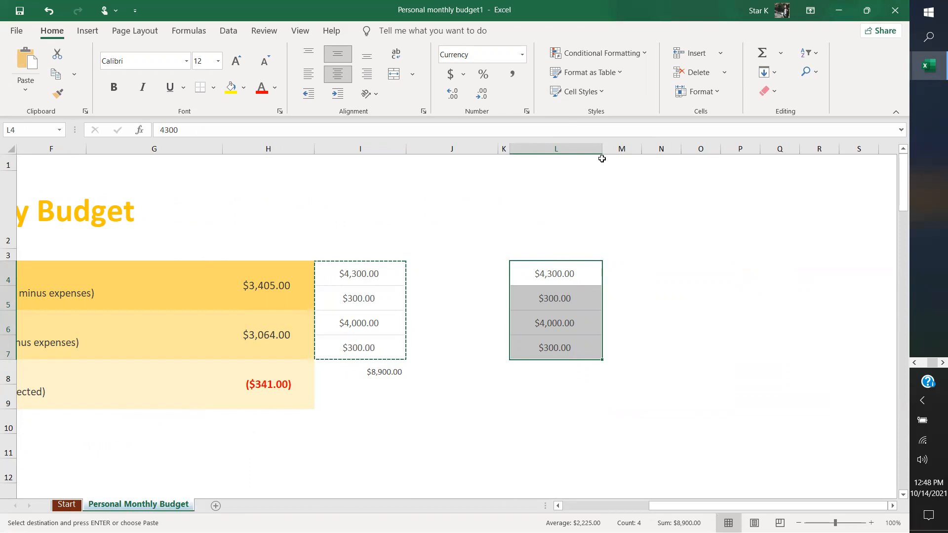
Fill the SUM formula in I8 across row 8 through cell M8 so that column L gets its own total.
{"action": "left_click", "coordinate": [385, 376]}
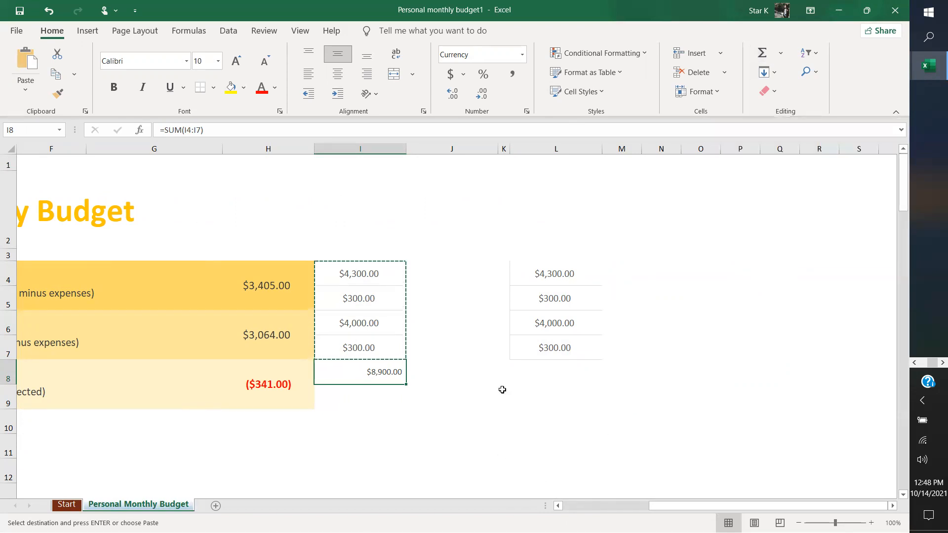
{"action": "left_click", "coordinate": [579, 380]}
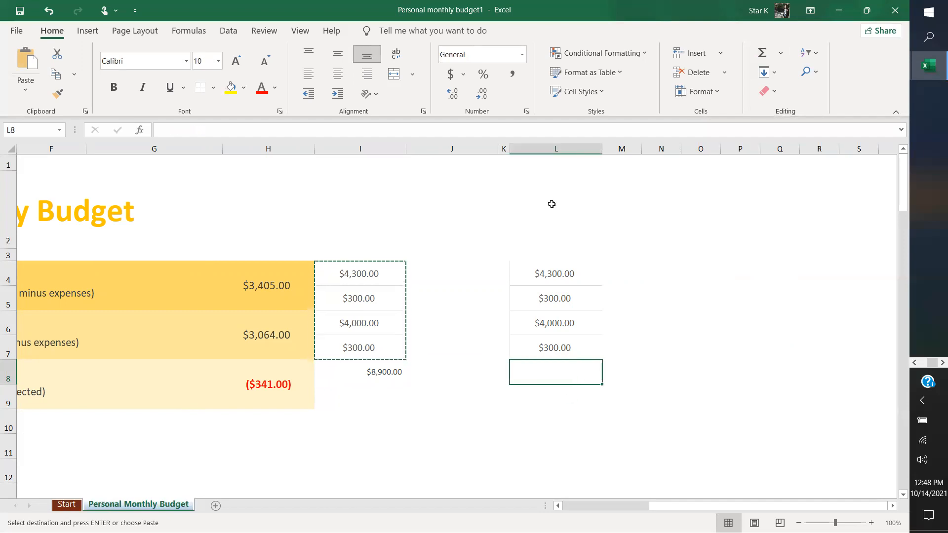
{"action": "left_click", "coordinate": [382, 371]}
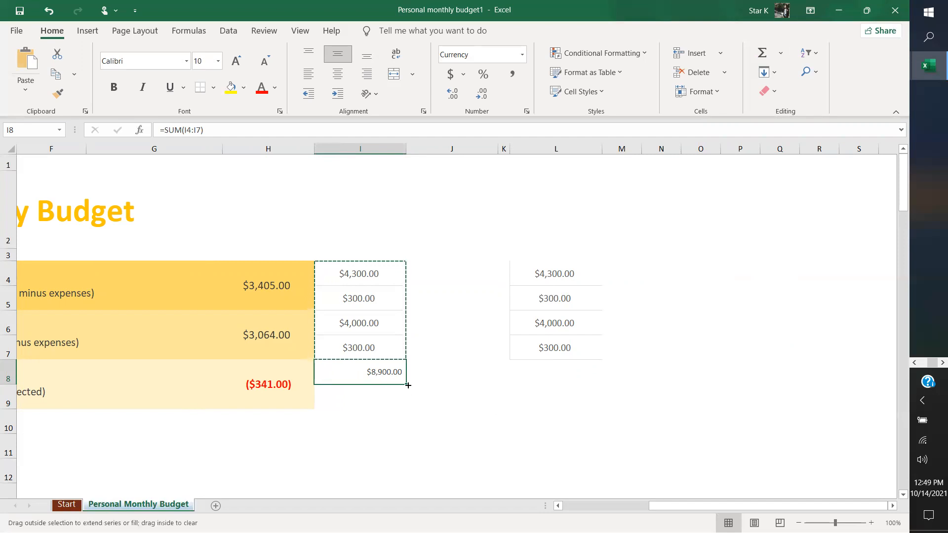
{"action": "left_click_drag", "start_coordinate": [435, 388], "coordinate": [631, 378]}
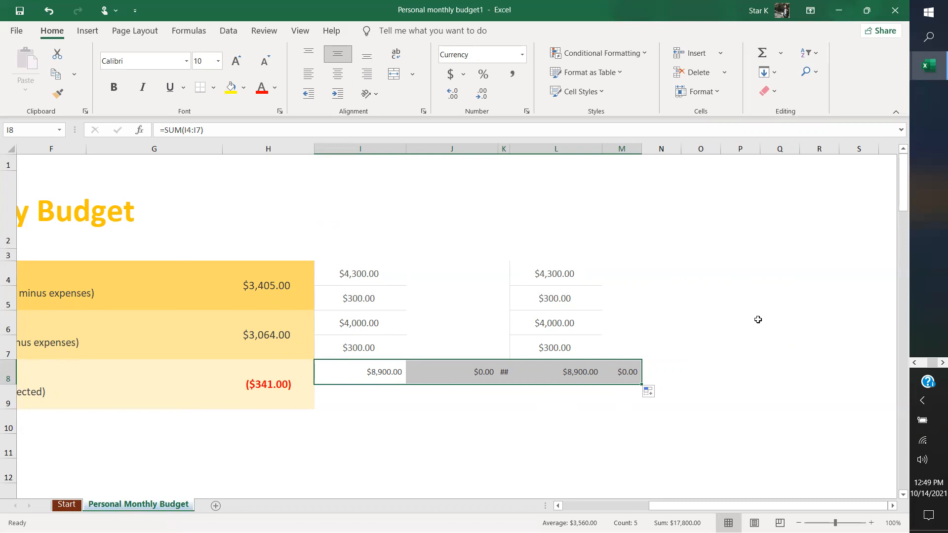
Copy the amount in L4 into cell O2 and autofit column O.
{"action": "left_click", "coordinate": [560, 278]}
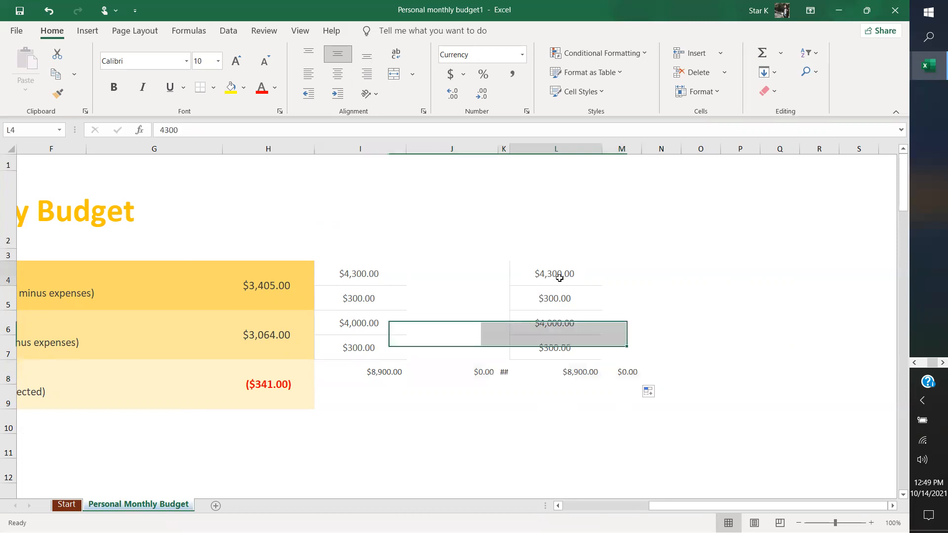
{"action": "key", "text": "ctrl+c"}
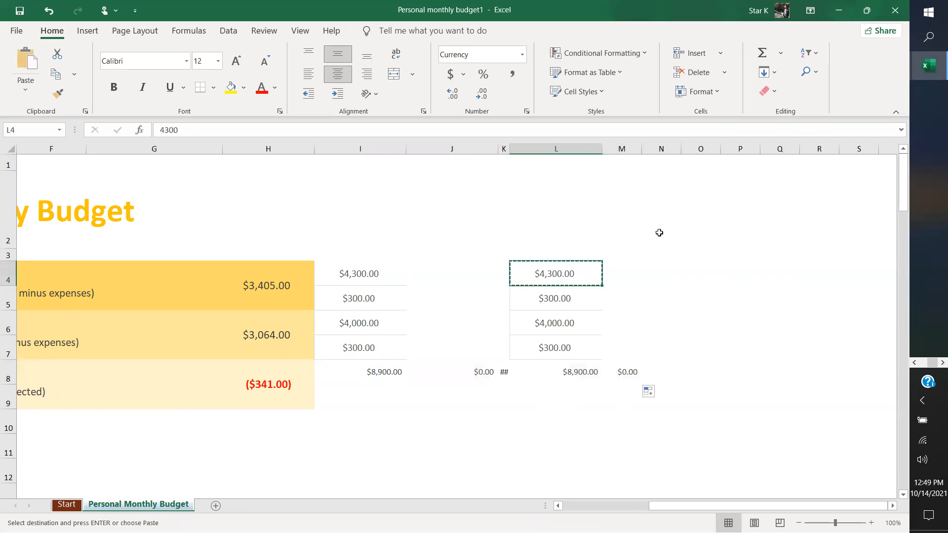
{"action": "left_click", "coordinate": [682, 247]}
{"action": "key", "text": "ctrl+v"}
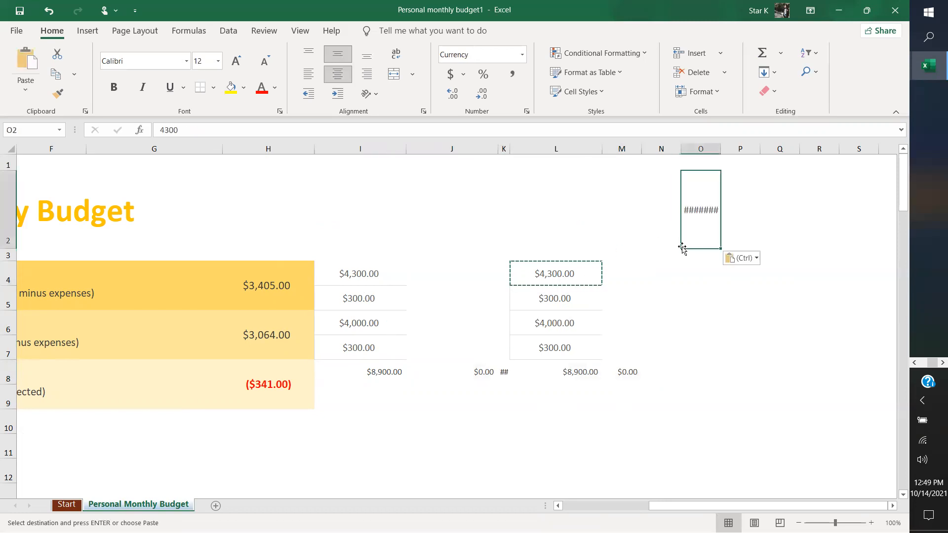
{"action": "double_click", "coordinate": [721, 145]}
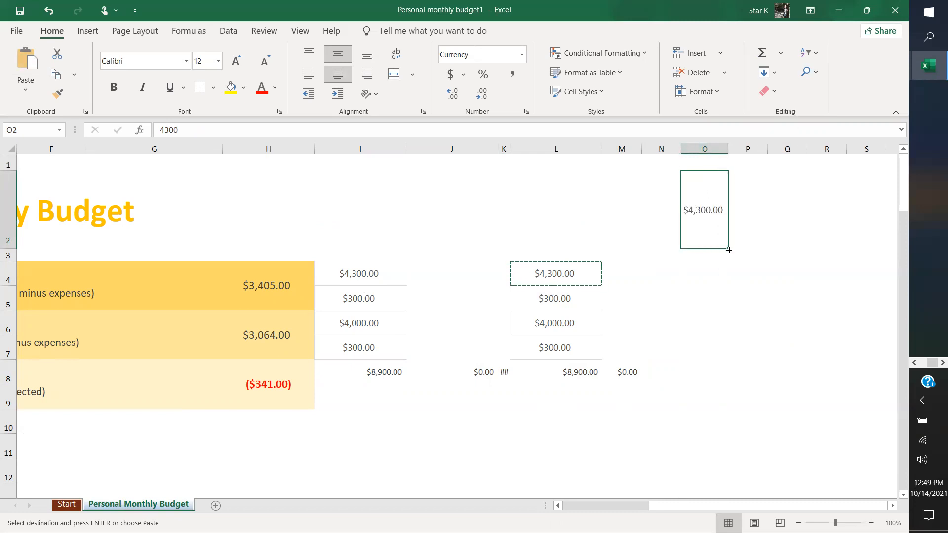
Fill the amount in O2 down the column through cell O7.
{"action": "left_click_drag", "start_coordinate": [728, 250], "coordinate": [728, 250]}
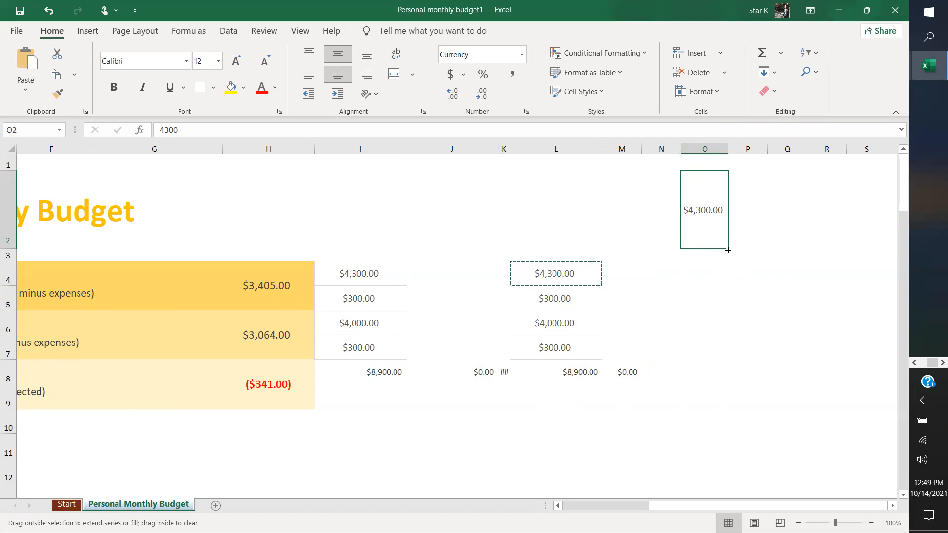
{"action": "left_click_drag", "start_coordinate": [727, 250], "coordinate": [728, 250]}
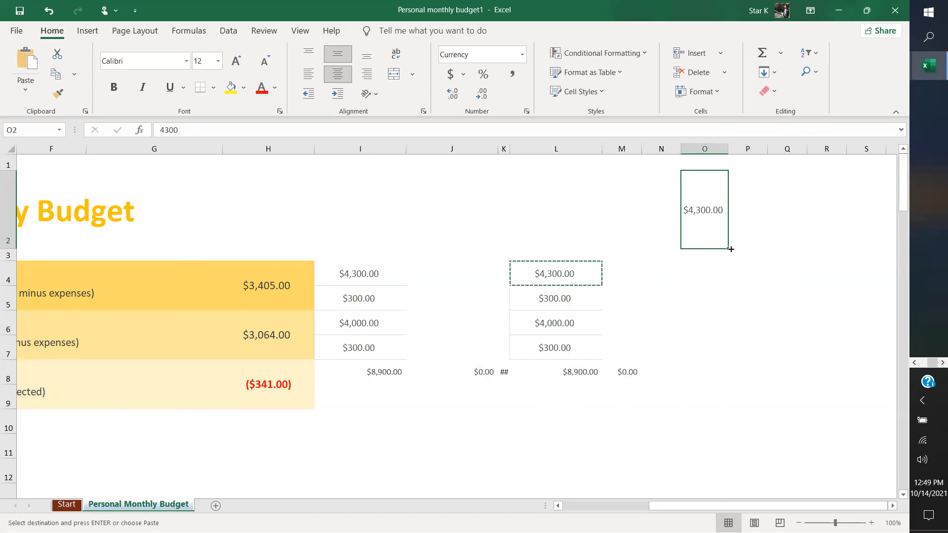
{"action": "left_click_drag", "start_coordinate": [729, 248], "coordinate": [732, 355]}
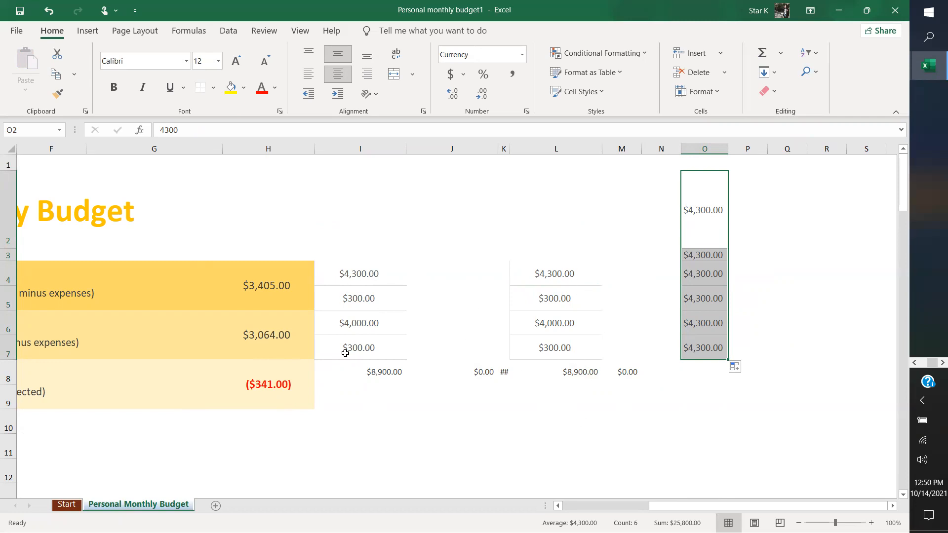
{"action": "left_click", "coordinate": [778, 96]}
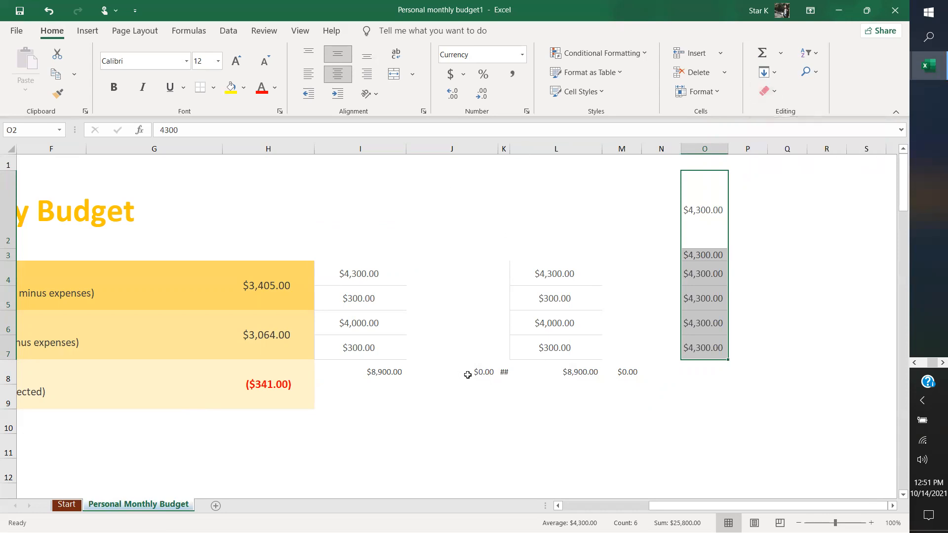
Save the workbook as Personal monthly budget1.xlsx in the Me folder on the Desktop.
{"action": "scroll", "coordinate": [467, 376], "scroll_direction": "left", "scroll_amount": 3}
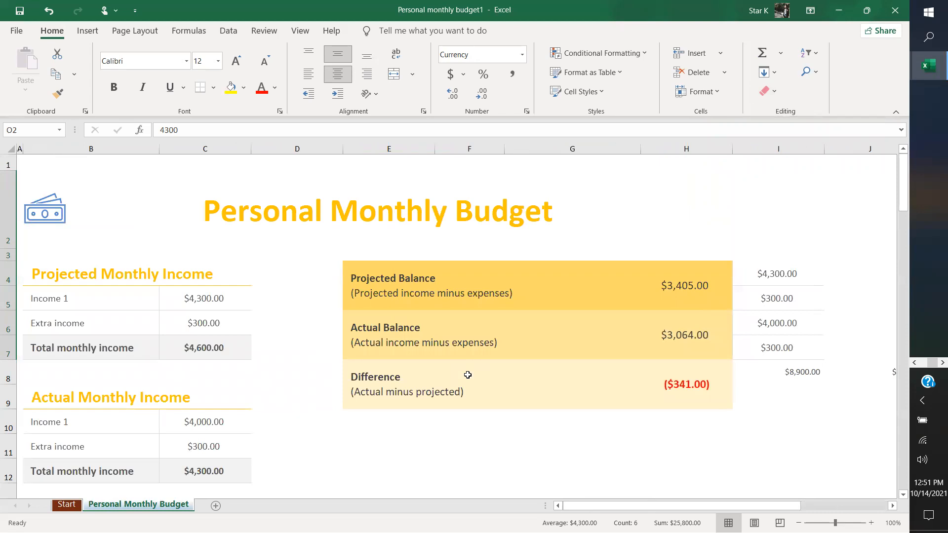
{"action": "left_click", "coordinate": [17, 32]}
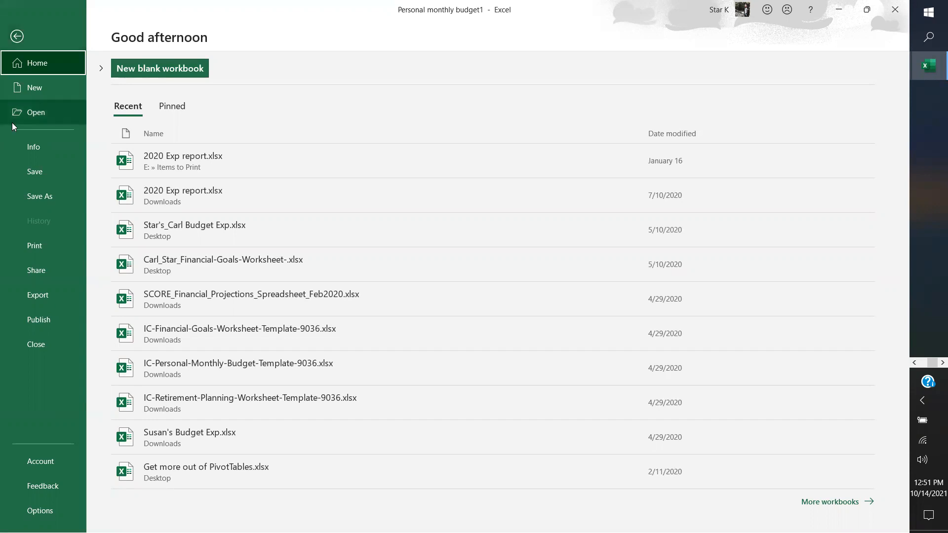
{"action": "left_click", "coordinate": [35, 171]}
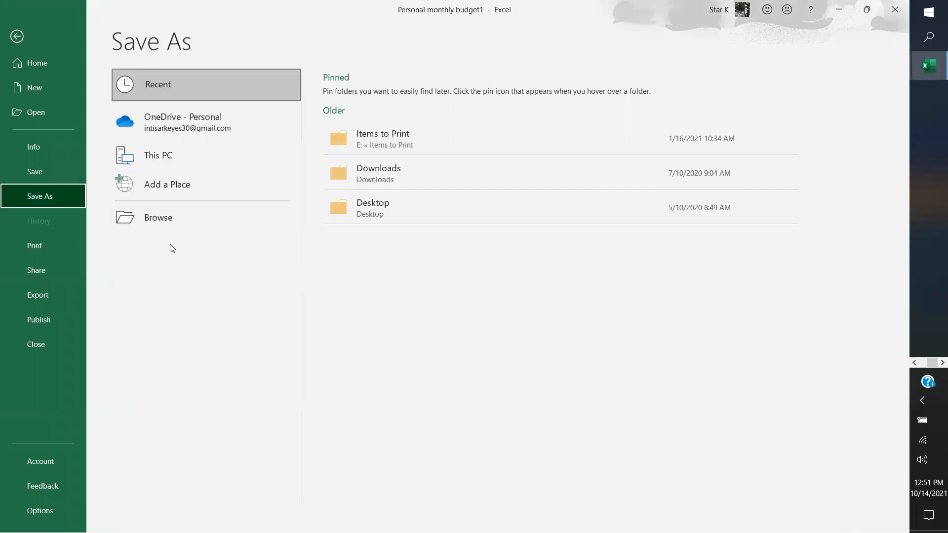
{"action": "left_click", "coordinate": [168, 224]}
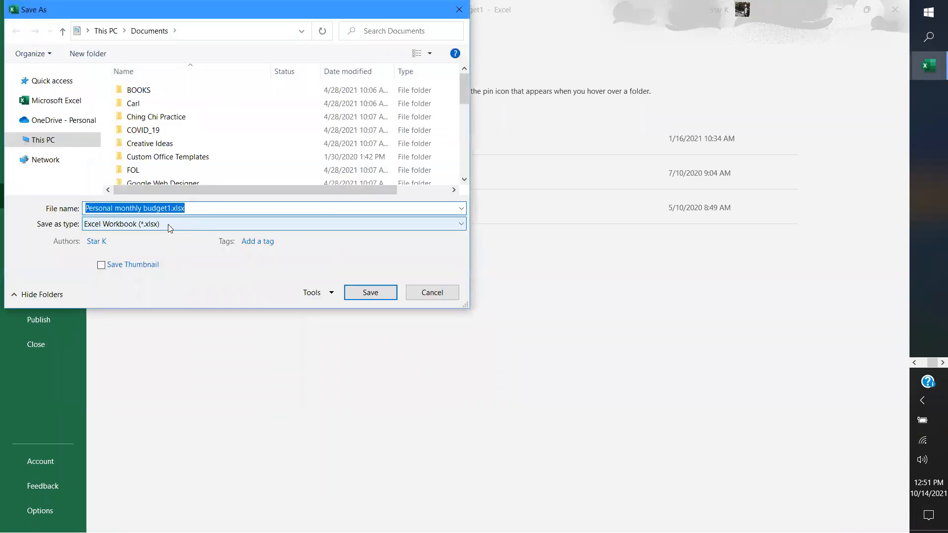
{"action": "left_click", "coordinate": [53, 82]}
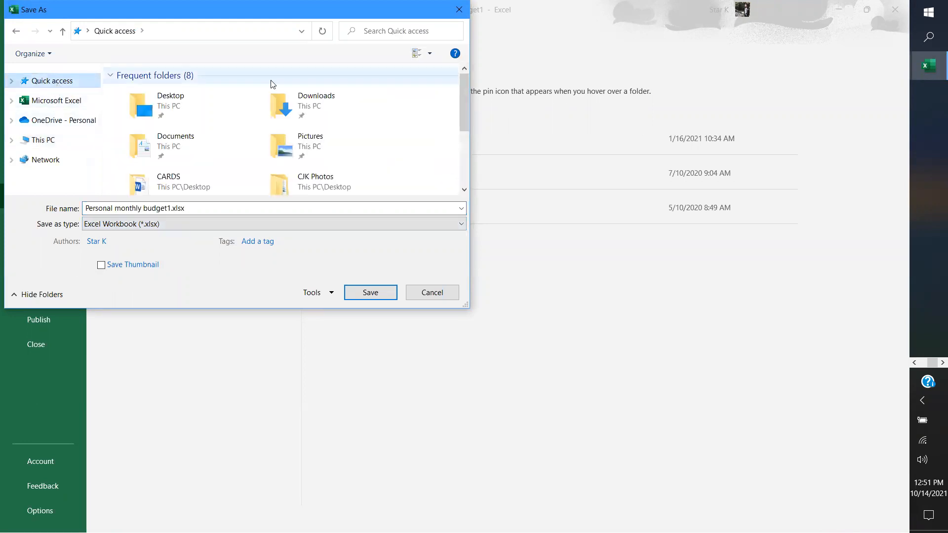
{"action": "double_click", "coordinate": [136, 108]}
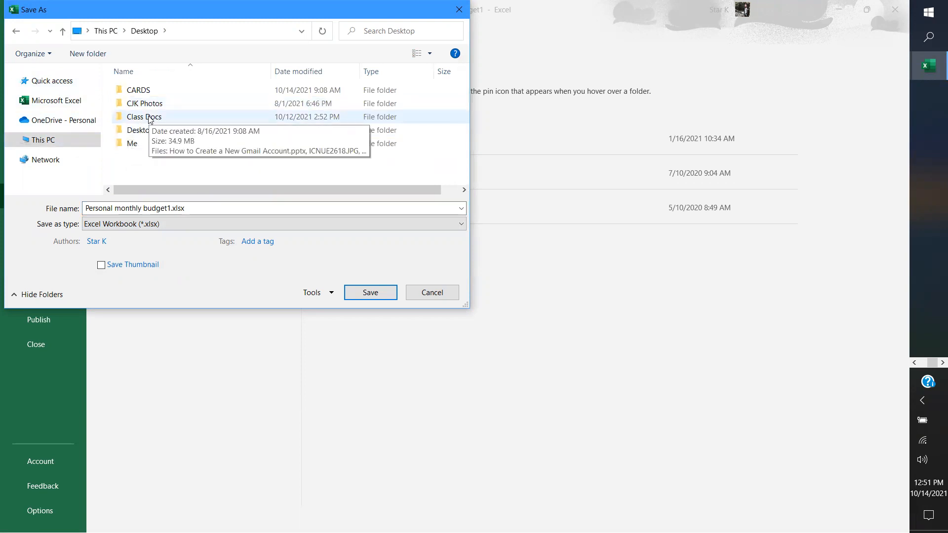
{"action": "double_click", "coordinate": [134, 143]}
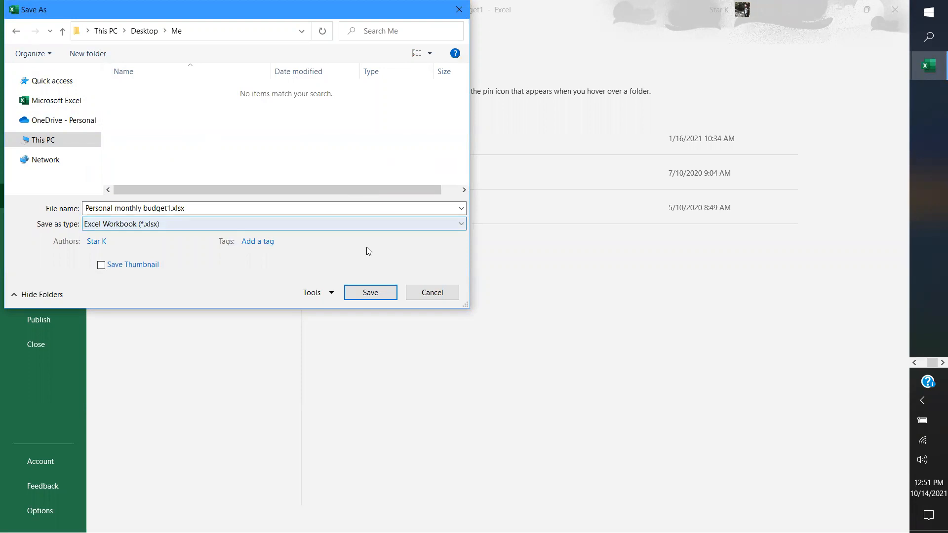
{"action": "left_click", "coordinate": [372, 293]}
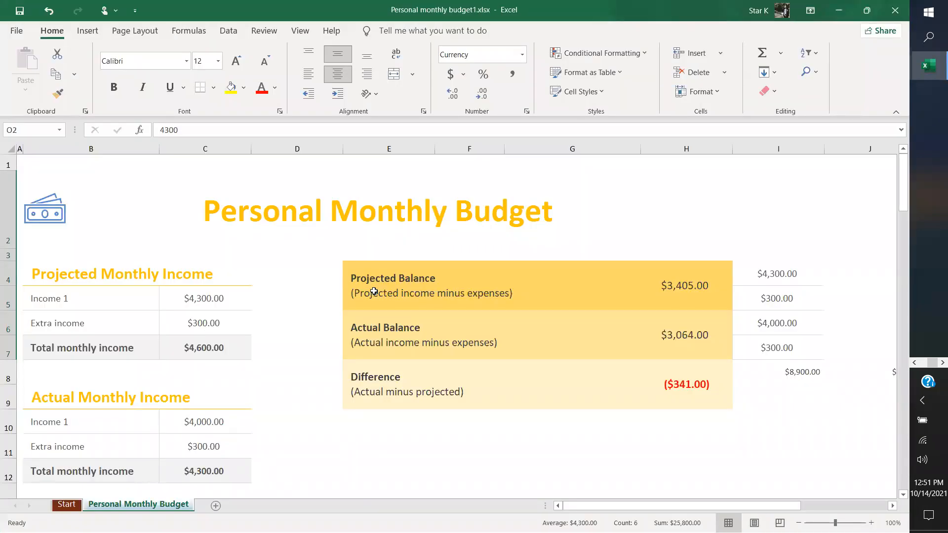
Close the budget workbook, and close Book1 without saving its changes.
{"action": "left_click", "coordinate": [905, 17]}
{"action": "left_click", "coordinate": [905, 17]}
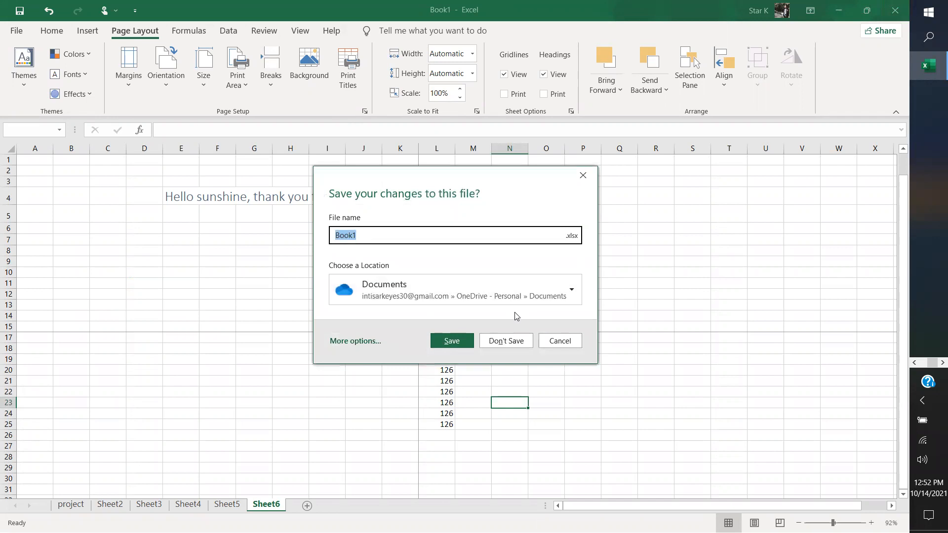
{"action": "left_click", "coordinate": [514, 339]}
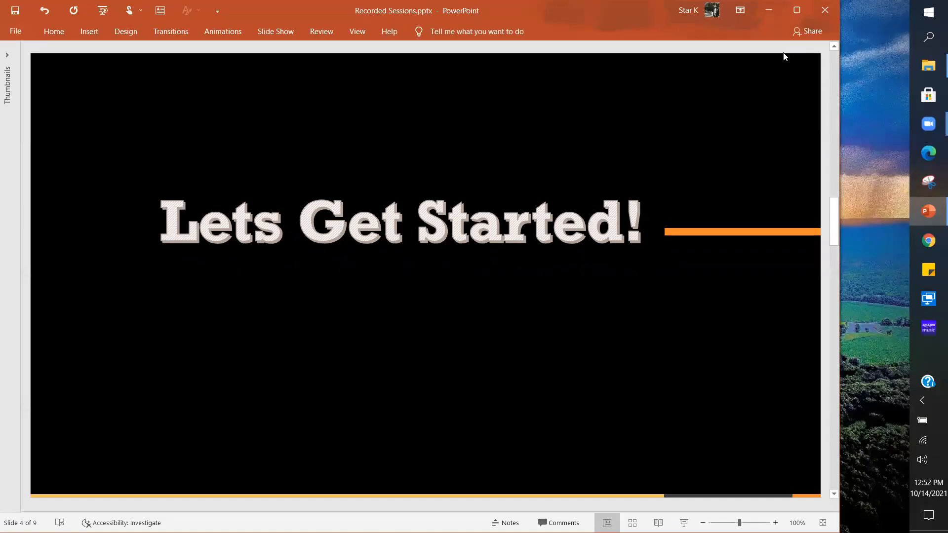
Minimize the PowerPoint window and reopen Personal monthly budget1.xlsx from the Me folder on the desktop.
{"action": "left_click_drag", "start_coordinate": [760, 2], "coordinate": [781, 64]}
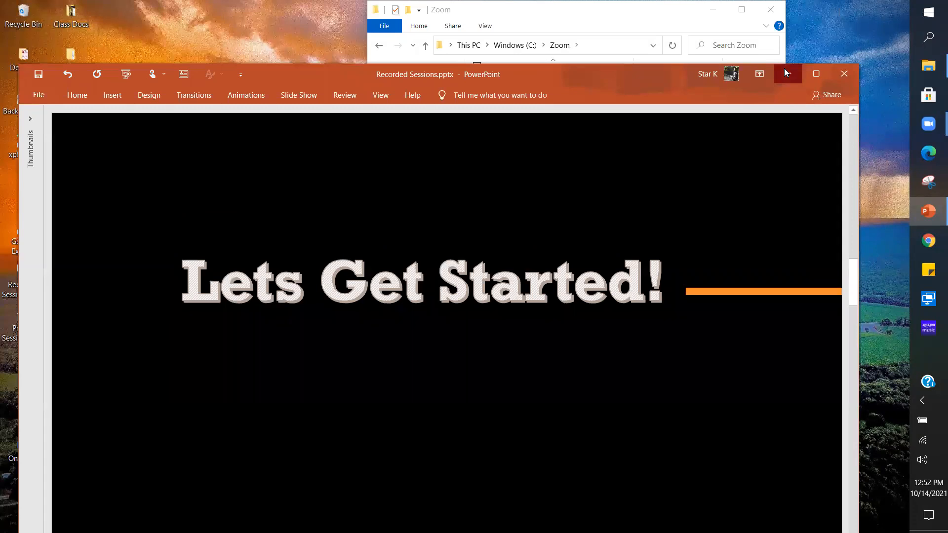
{"action": "left_click", "coordinate": [785, 71]}
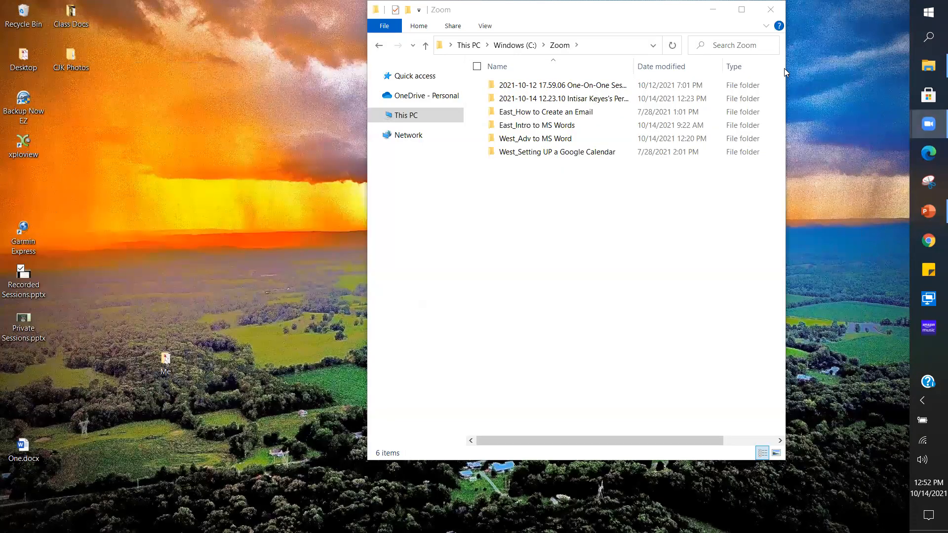
{"action": "double_click", "coordinate": [172, 360]}
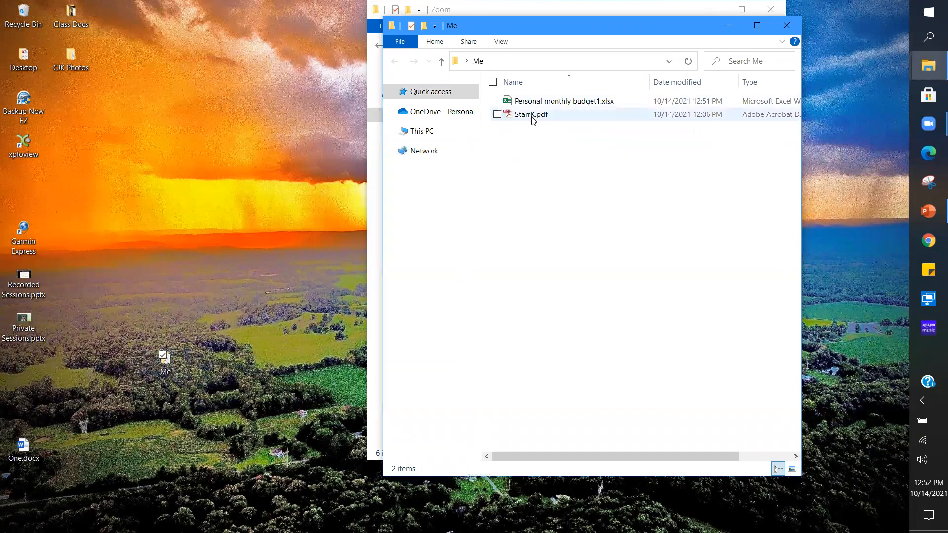
{"action": "double_click", "coordinate": [527, 100]}
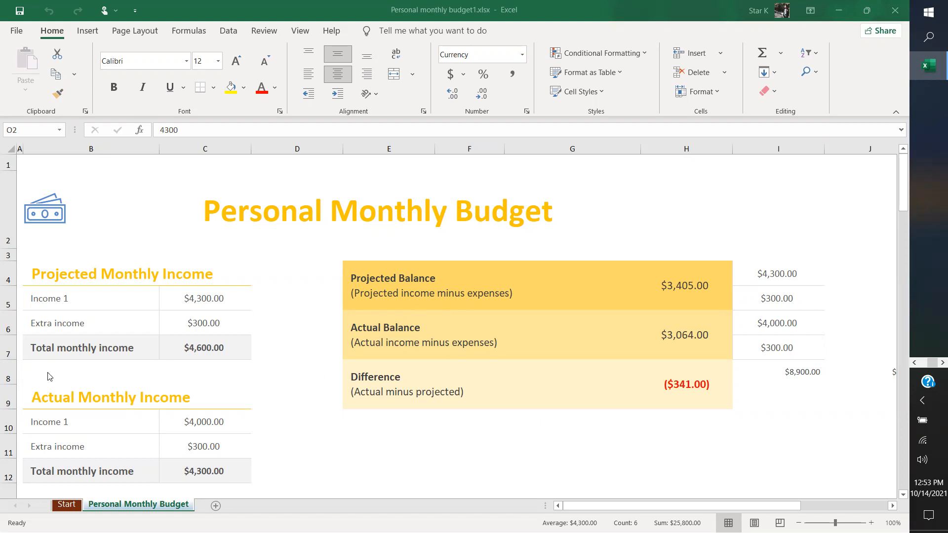
Set the projected Income 1 amount in cell C5 to 4308.
{"action": "double_click", "coordinate": [197, 299]}
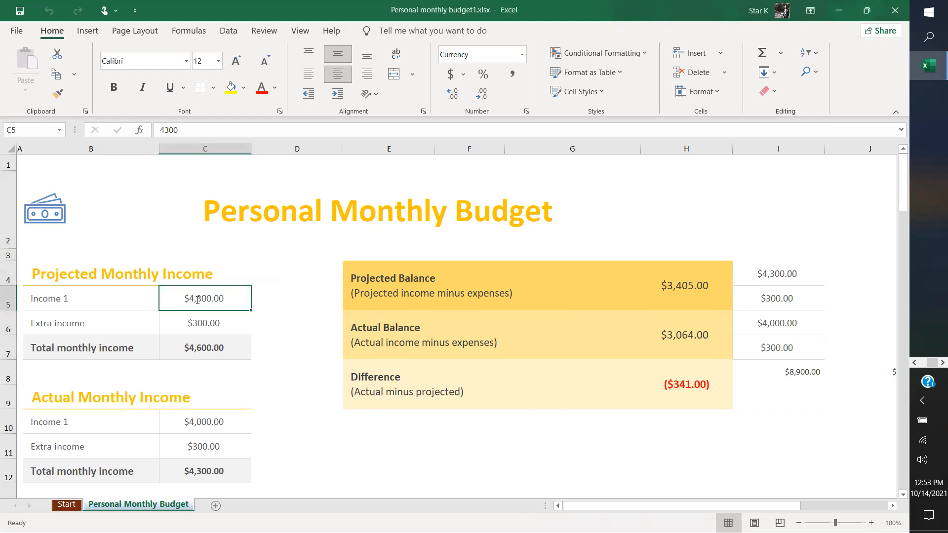
{"action": "left_click_drag", "start_coordinate": [213, 297], "coordinate": [178, 298]}
{"action": "left_click", "coordinate": [226, 298]}
{"action": "key", "text": "BackSpace"}
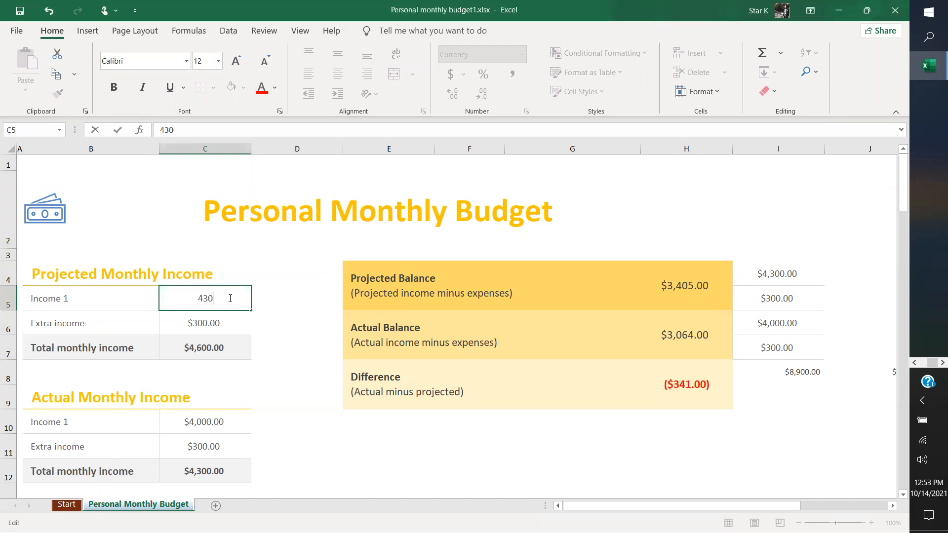
{"action": "type", "text": "8"}
{"action": "left_click", "coordinate": [205, 323]}
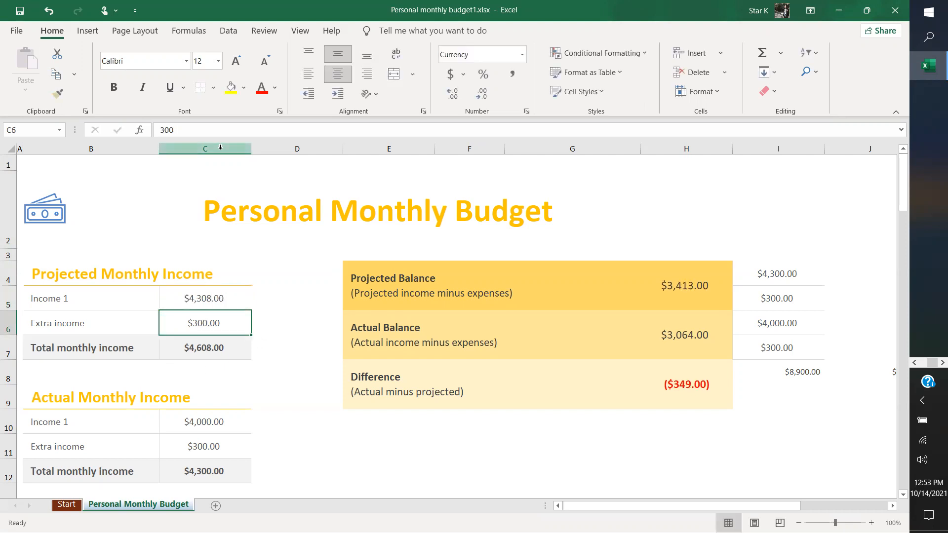
Set the projected Extra income amount in cell C6 to 3785.
{"action": "left_click", "coordinate": [209, 133]}
{"action": "key", "text": "BackSpace"}
{"action": "key", "text": "BackSpace"}
{"action": "type", "text": "785"}
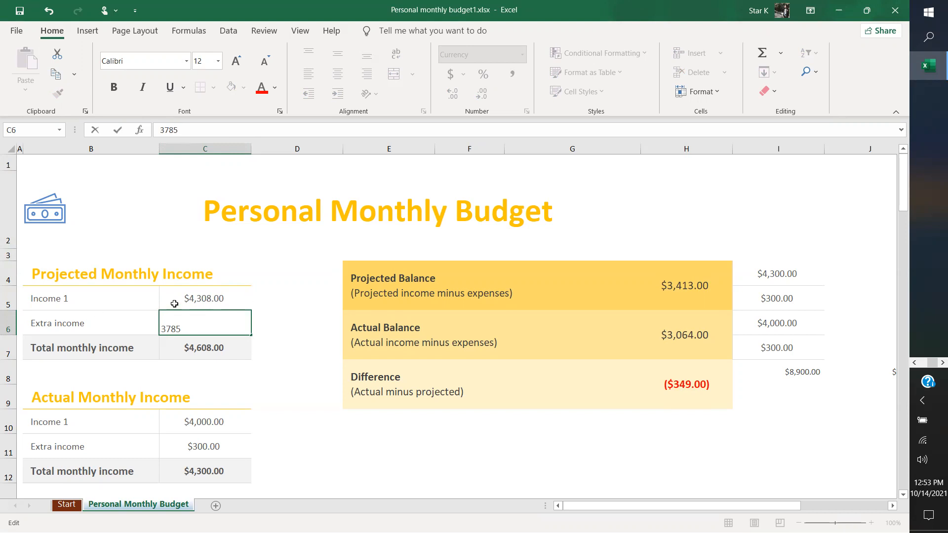
{"action": "left_click", "coordinate": [205, 295]}
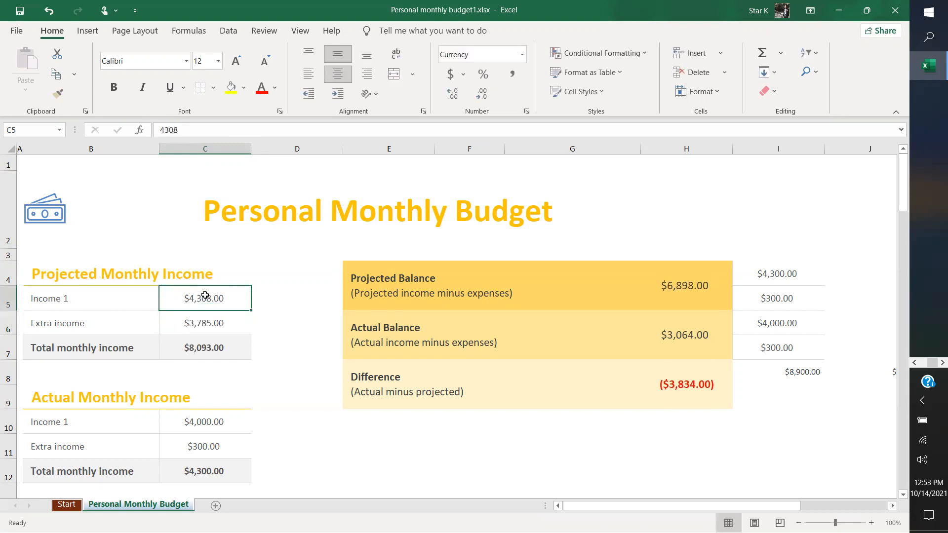
Open the projected Income 1 amount in C5 for editing, and leave it by selecting the Actual Monthly Income heading.
{"action": "left_click", "coordinate": [243, 135]}
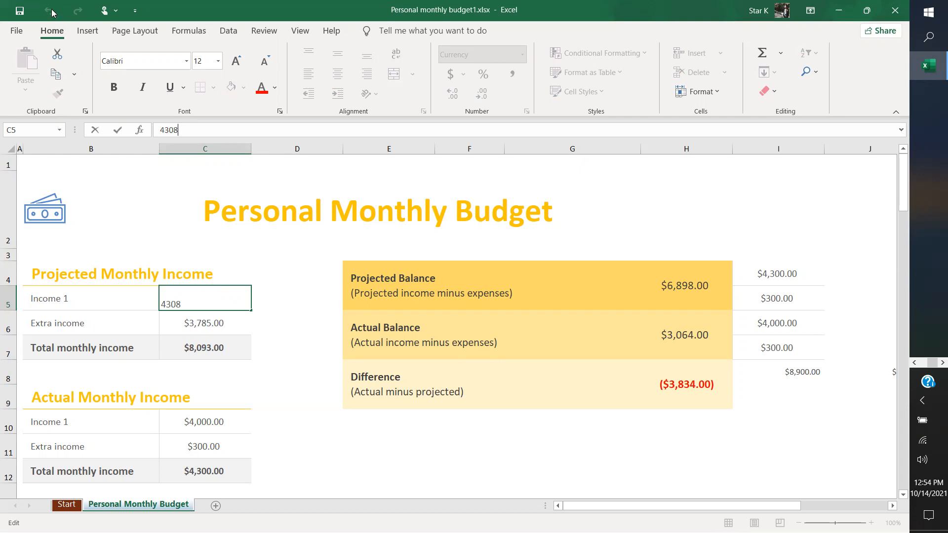
{"action": "left_click", "coordinate": [202, 391]}
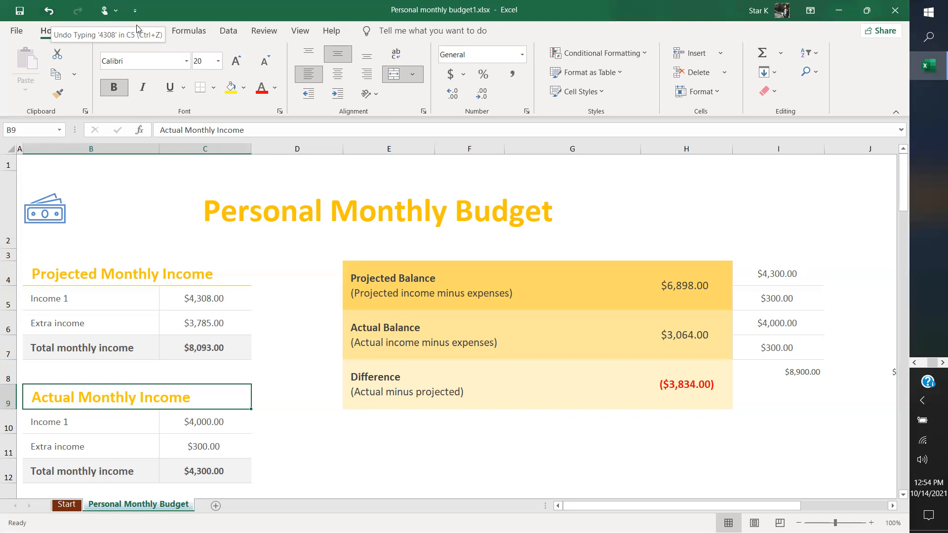
Undo the last entry in cell C5, and redo it.
{"action": "left_click", "coordinate": [49, 10]}
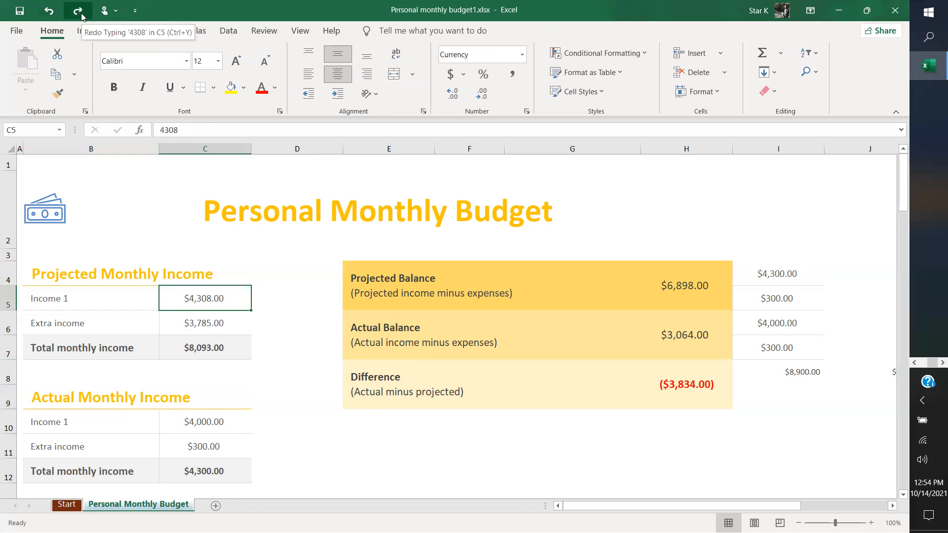
{"action": "left_click", "coordinate": [78, 10]}
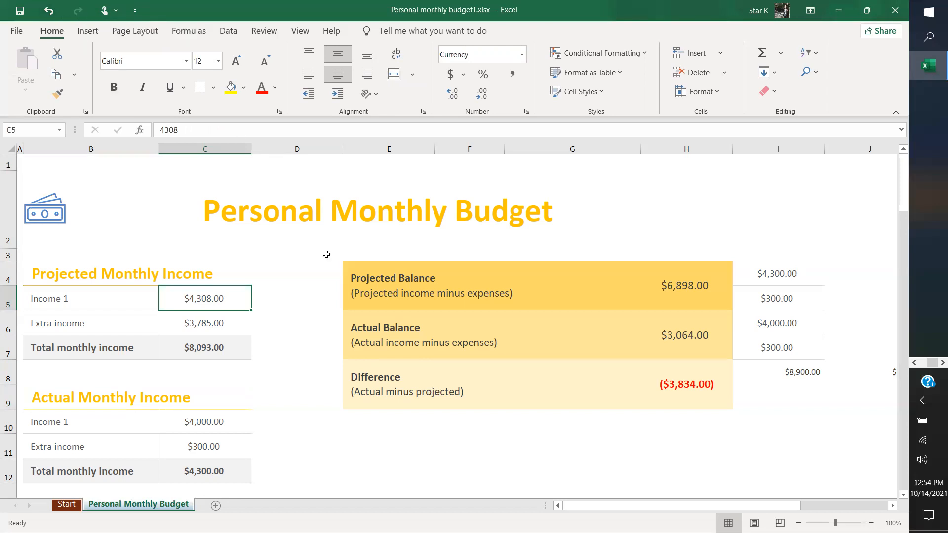
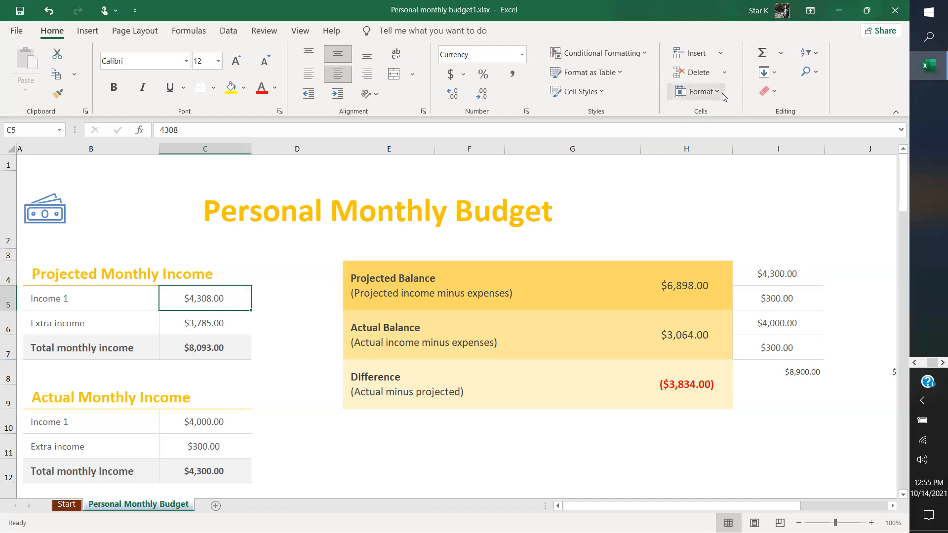
{"action": "left_click", "coordinate": [728, 73]}
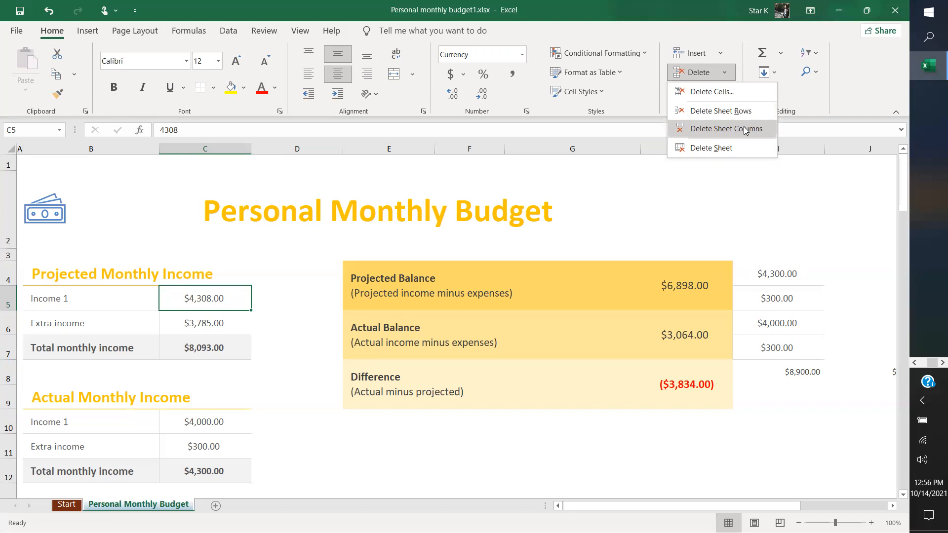
{"action": "left_click", "coordinate": [660, 192]}
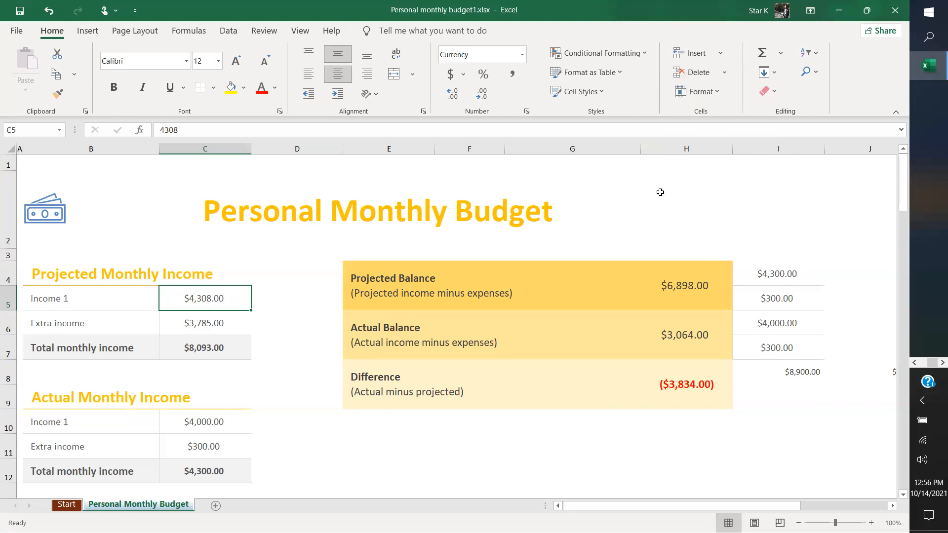
{"action": "left_click", "coordinate": [660, 192]}
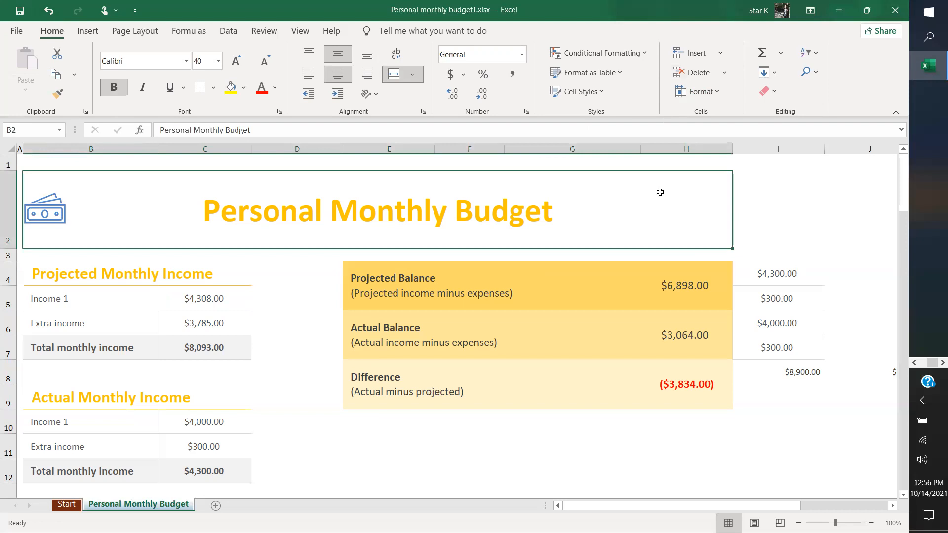
Fill the projected Extra income amount in cell C6 with yellow.
{"action": "left_click", "coordinate": [195, 326]}
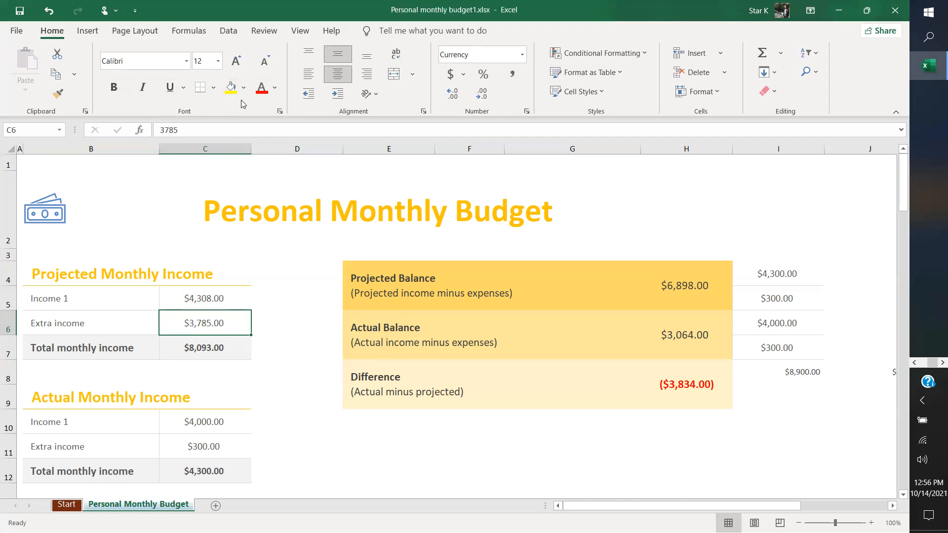
{"action": "left_click", "coordinate": [231, 88]}
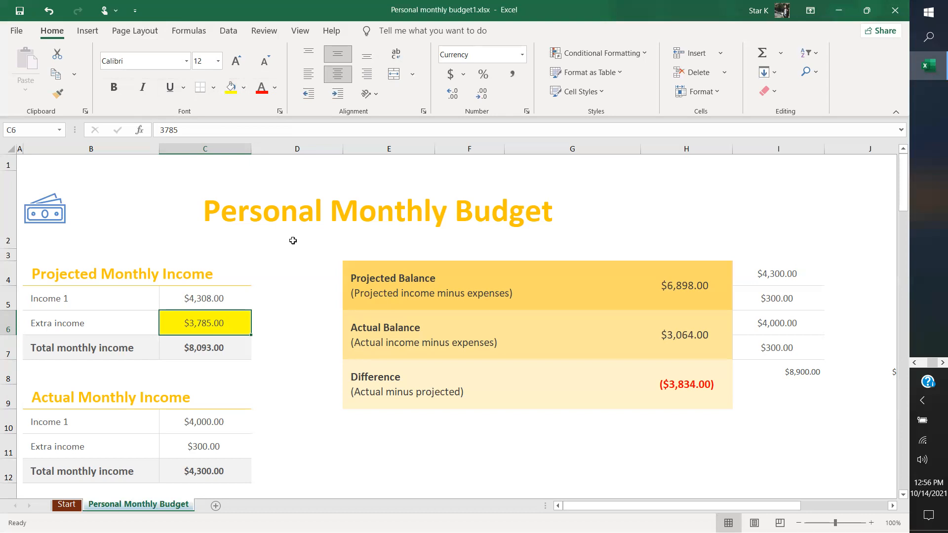
Apply the Accounting number format to C6, reviewing the border, fill and protection settings before confirming.
{"action": "left_click", "coordinate": [280, 112]}
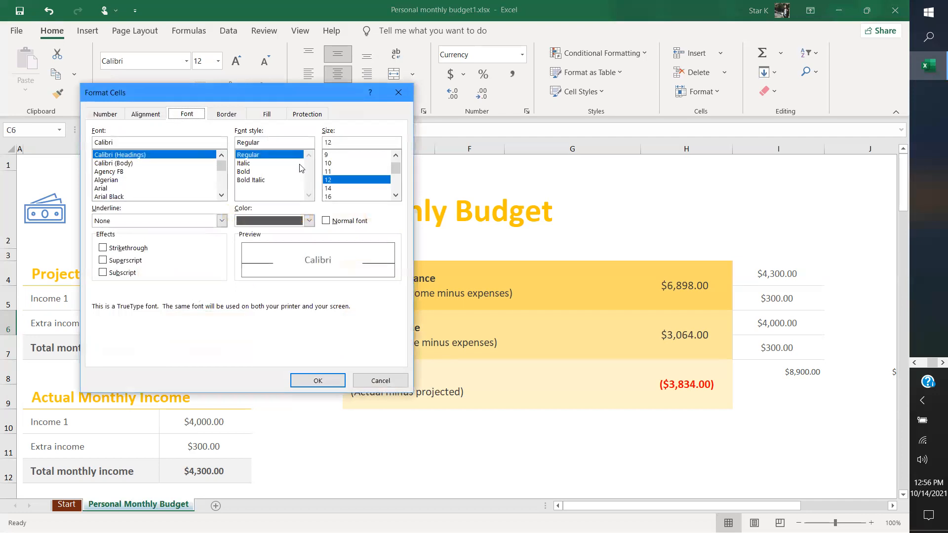
{"action": "left_click", "coordinate": [104, 116]}
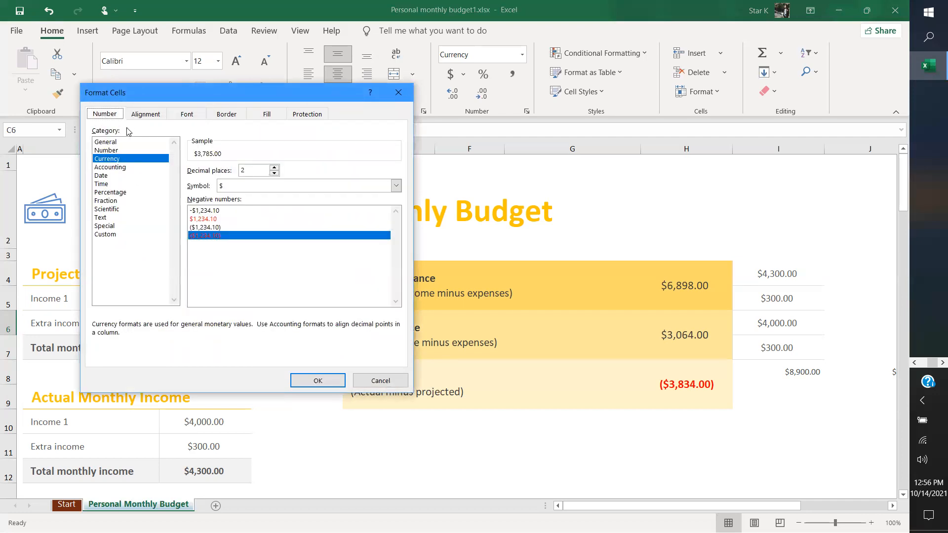
{"action": "left_click", "coordinate": [109, 168]}
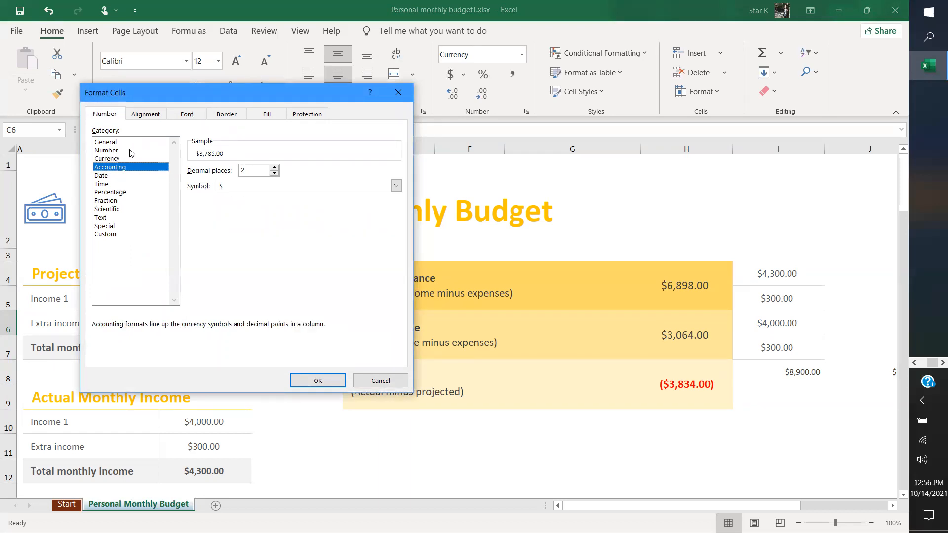
{"action": "left_click", "coordinate": [228, 114]}
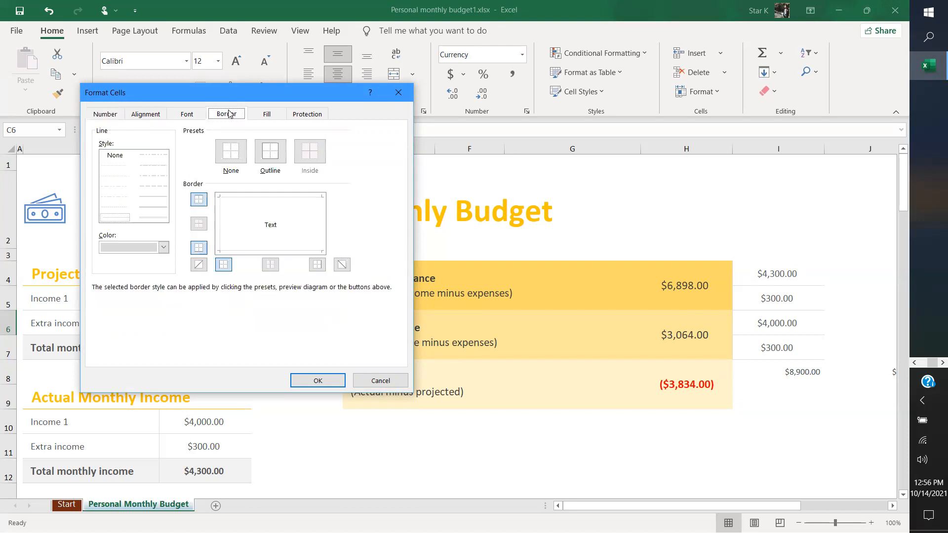
{"action": "left_click", "coordinate": [267, 114]}
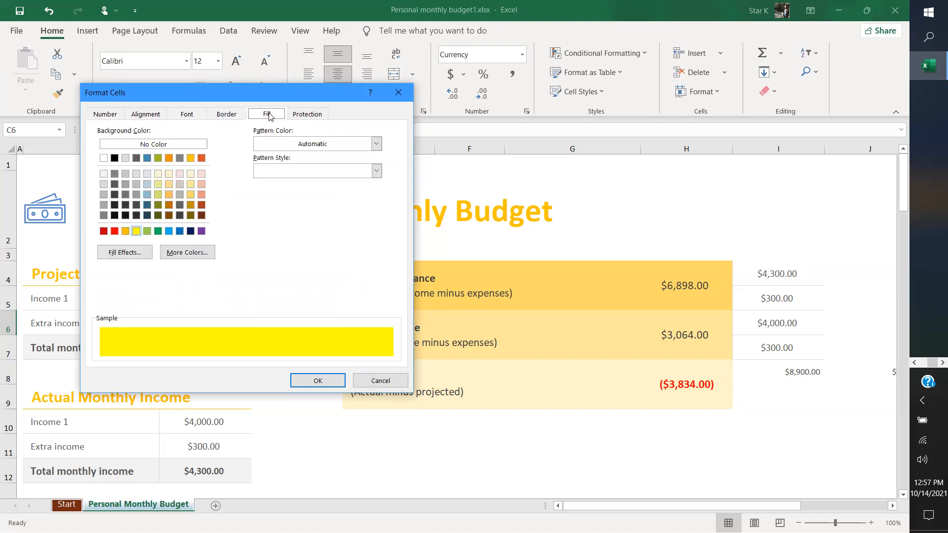
{"action": "left_click", "coordinate": [302, 118]}
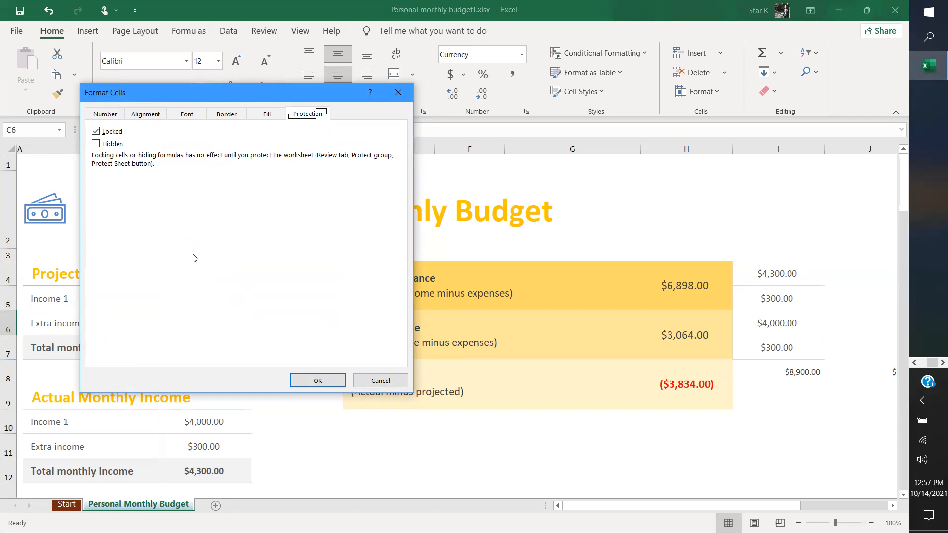
{"action": "left_click", "coordinate": [320, 379]}
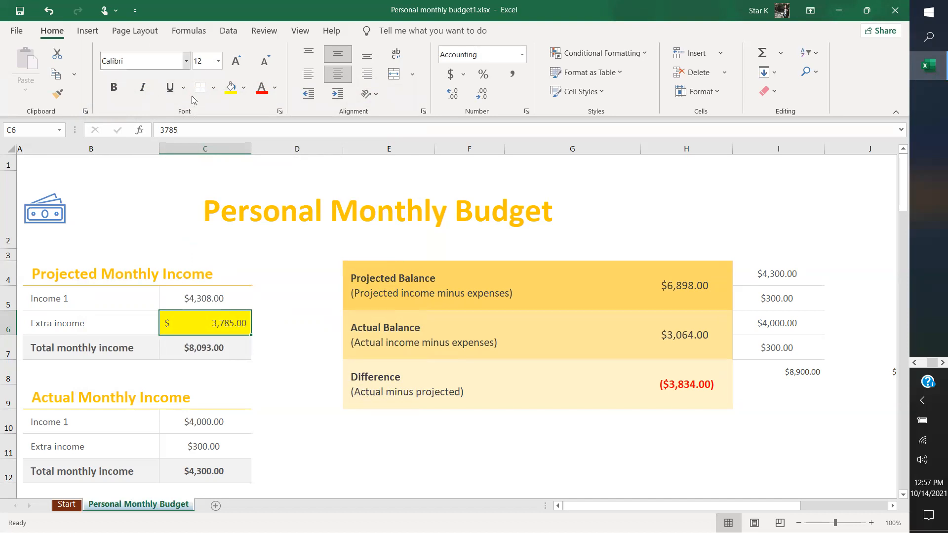
{"action": "left_click", "coordinate": [242, 91]}
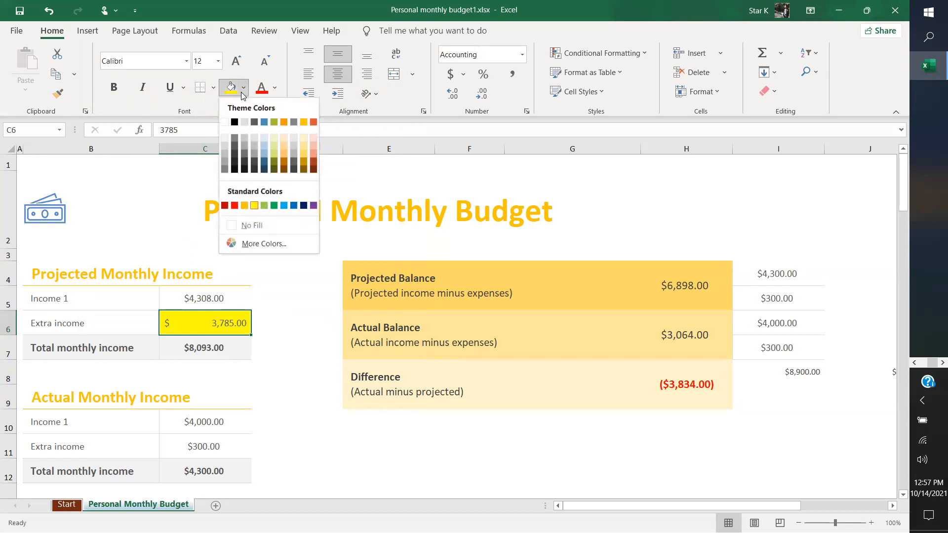
{"action": "left_click", "coordinate": [230, 94]}
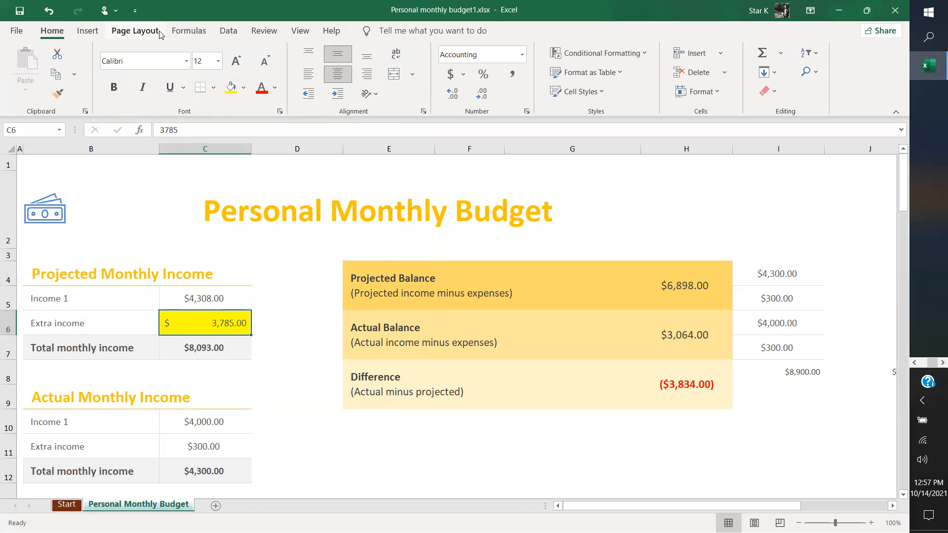
{"action": "left_click", "coordinate": [470, 207]}
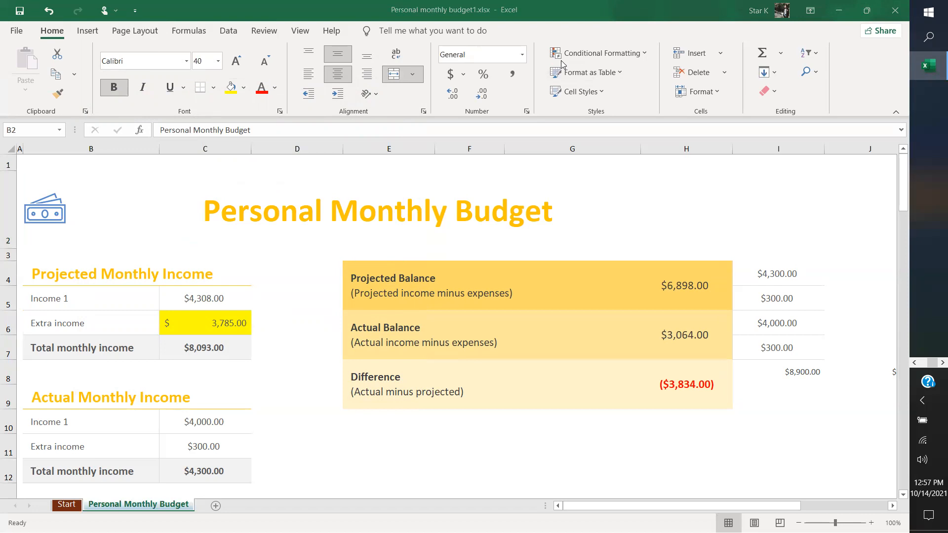
{"action": "left_click", "coordinate": [21, 36]}
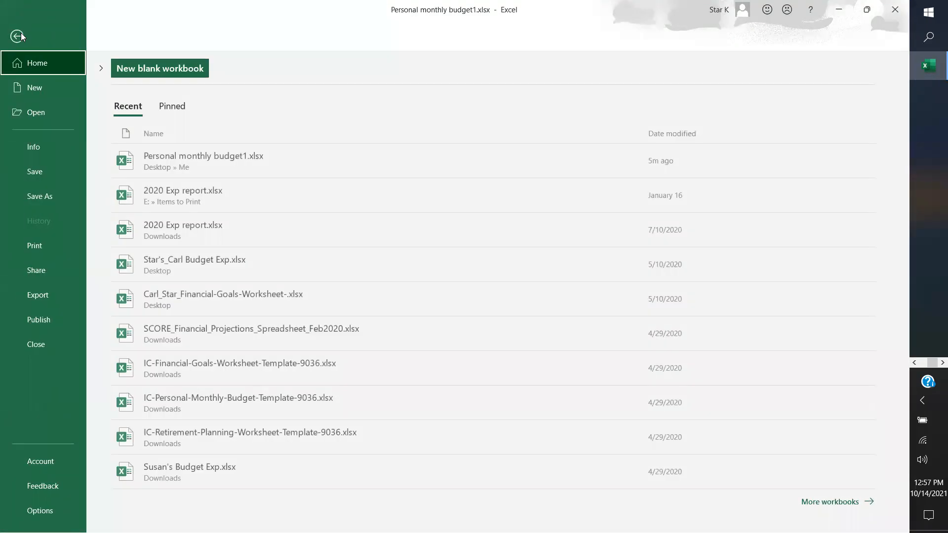
{"action": "key", "text": "Escape"}
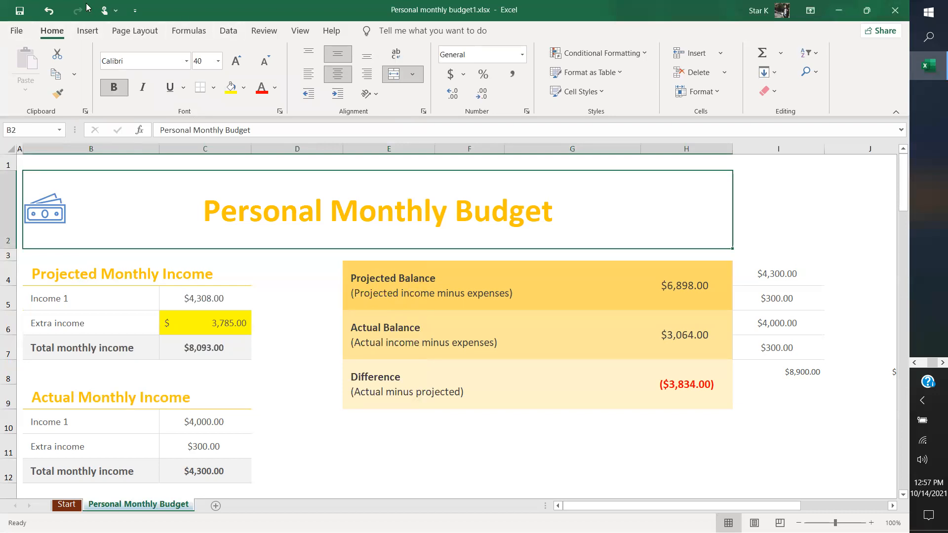
Insert a 2-D Bar of Pie chart from the Projected Monthly Income table, including its heading and total row.
{"action": "left_click", "coordinate": [86, 34]}
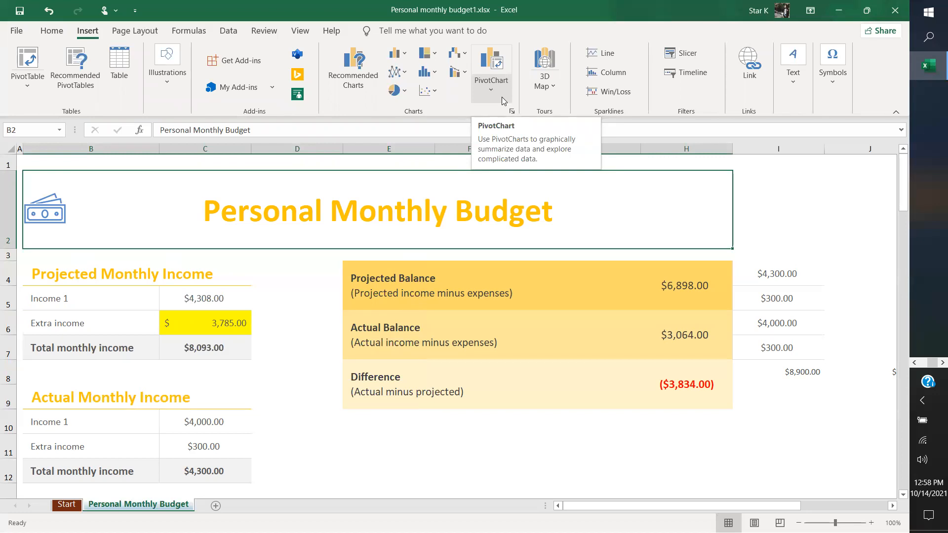
{"action": "scroll", "coordinate": [217, 281], "scroll_direction": "down", "scroll_amount": 2}
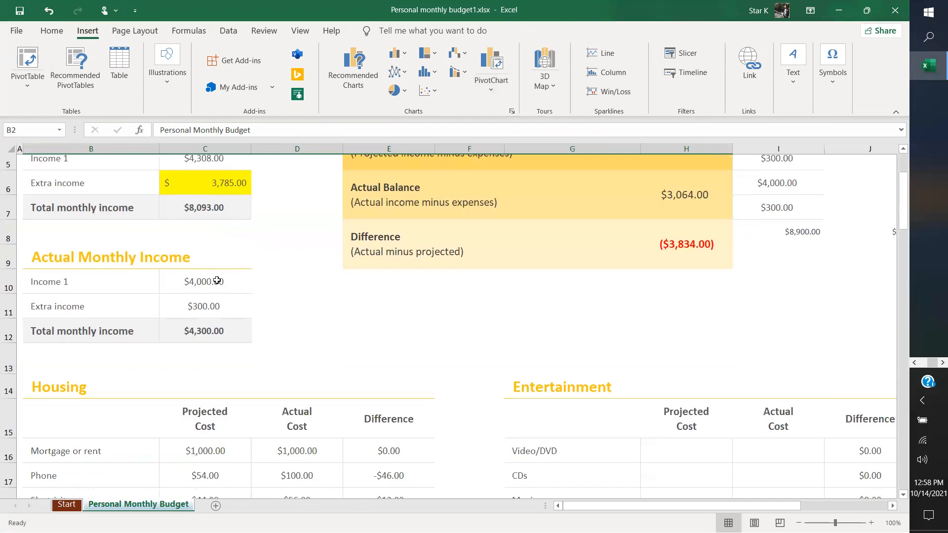
{"action": "scroll", "coordinate": [217, 281], "scroll_direction": "down", "scroll_amount": 4}
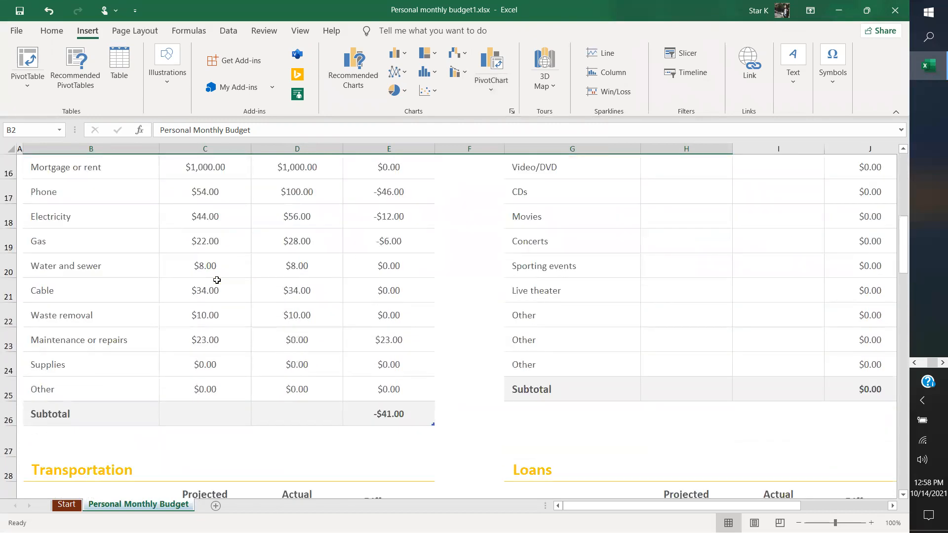
{"action": "scroll", "coordinate": [217, 281], "scroll_direction": "up", "scroll_amount": 7}
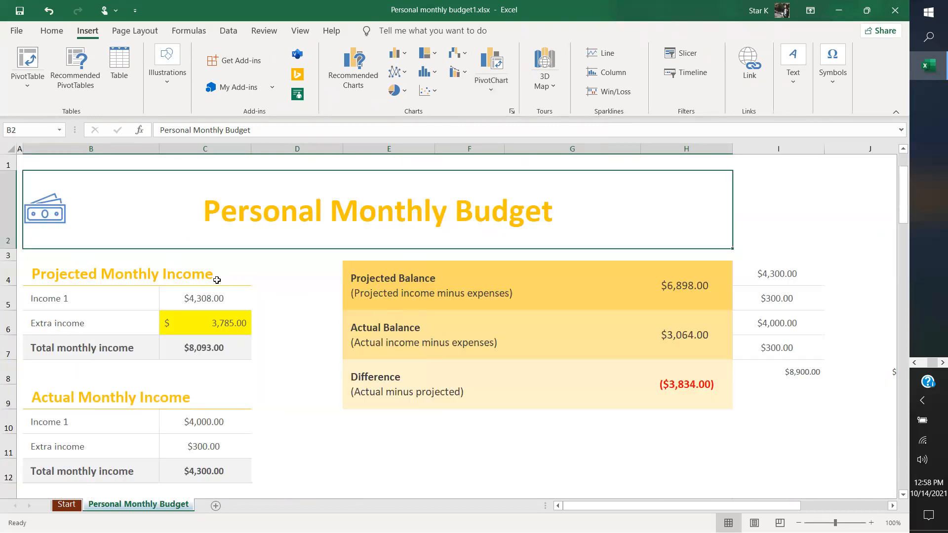
{"action": "left_click_drag", "start_coordinate": [249, 365], "coordinate": [155, 347]}
{"action": "left_click", "coordinate": [280, 335]}
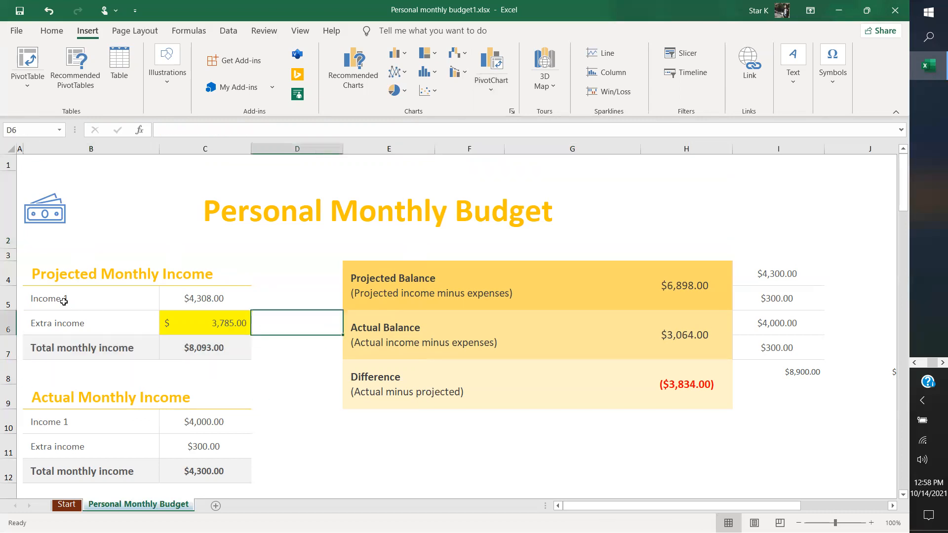
{"action": "left_click_drag", "start_coordinate": [28, 277], "coordinate": [152, 349]}
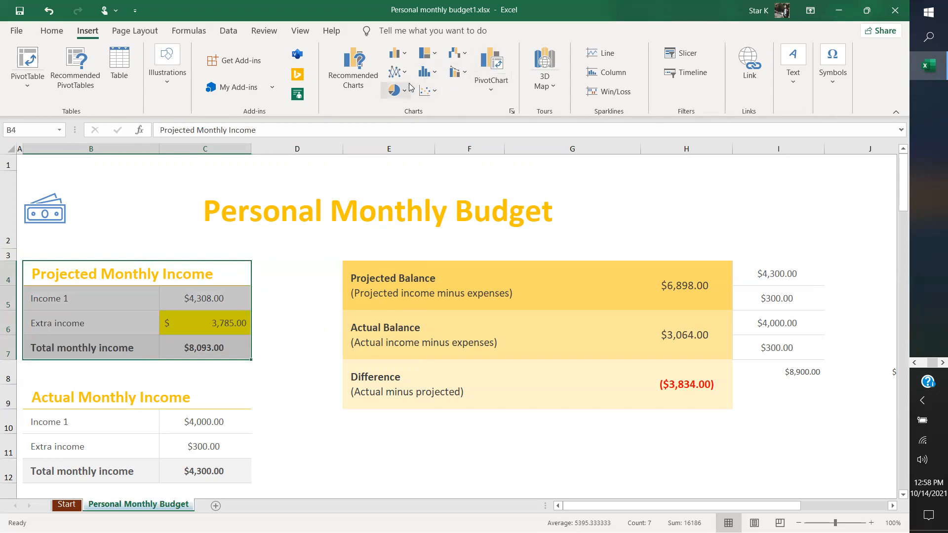
{"action": "left_click", "coordinate": [395, 92]}
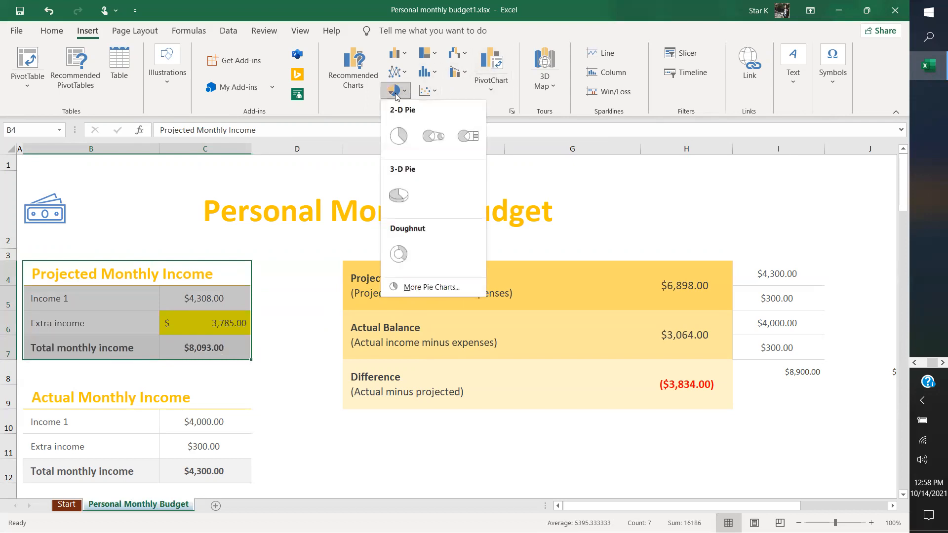
{"action": "left_click", "coordinate": [468, 135]}
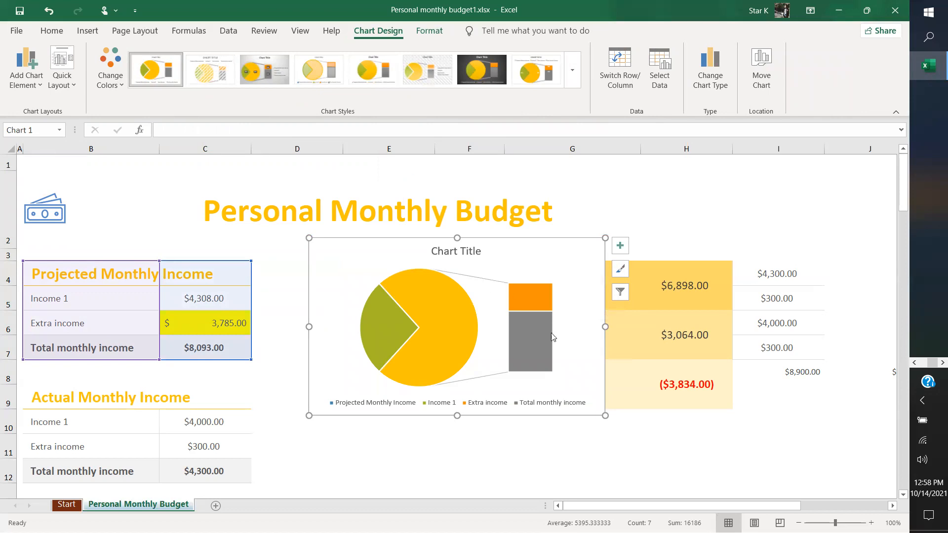
Apply chart Style 10 to the Bar of Pie chart.
{"action": "left_click", "coordinate": [568, 79]}
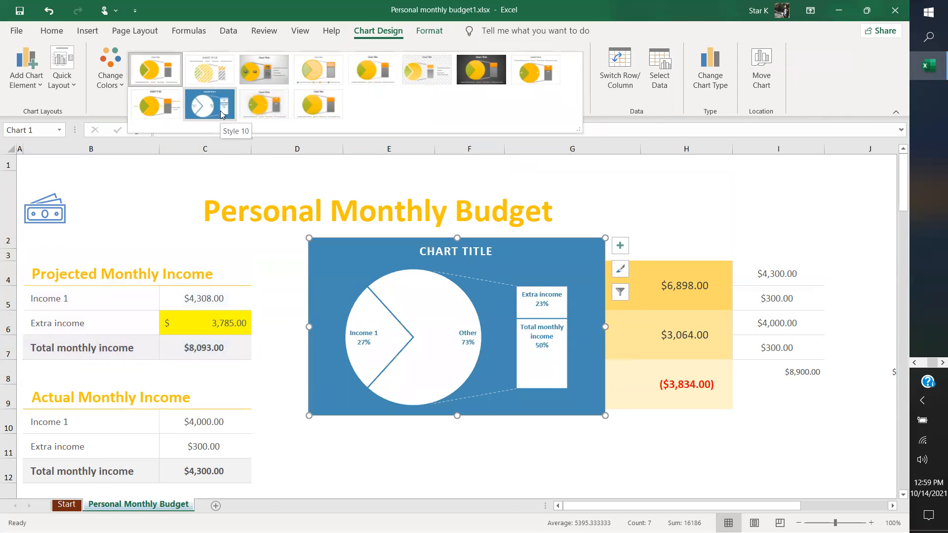
{"action": "left_click", "coordinate": [221, 114]}
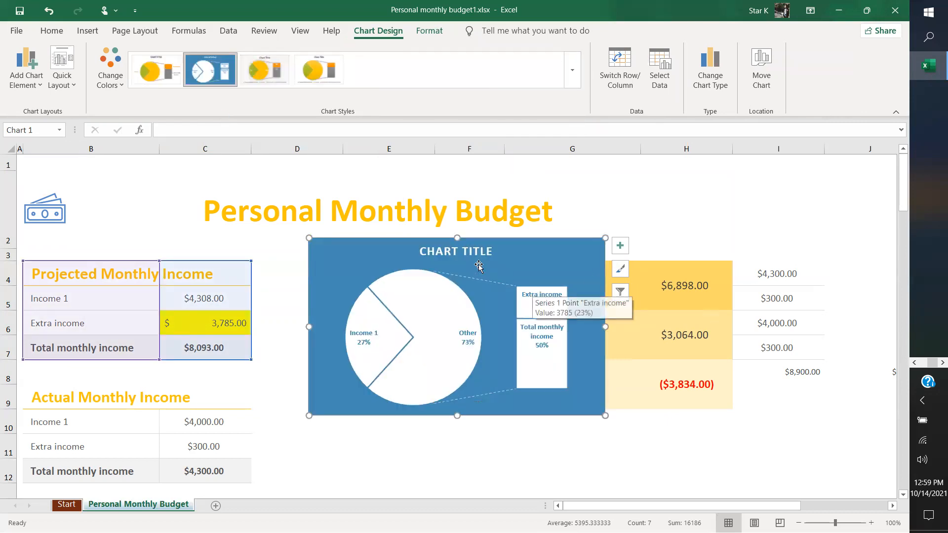
Shrink the chart and move it beside the Personal Monthly Budget title, over columns G to I.
{"action": "left_click_drag", "start_coordinate": [605, 238], "coordinate": [529, 291]}
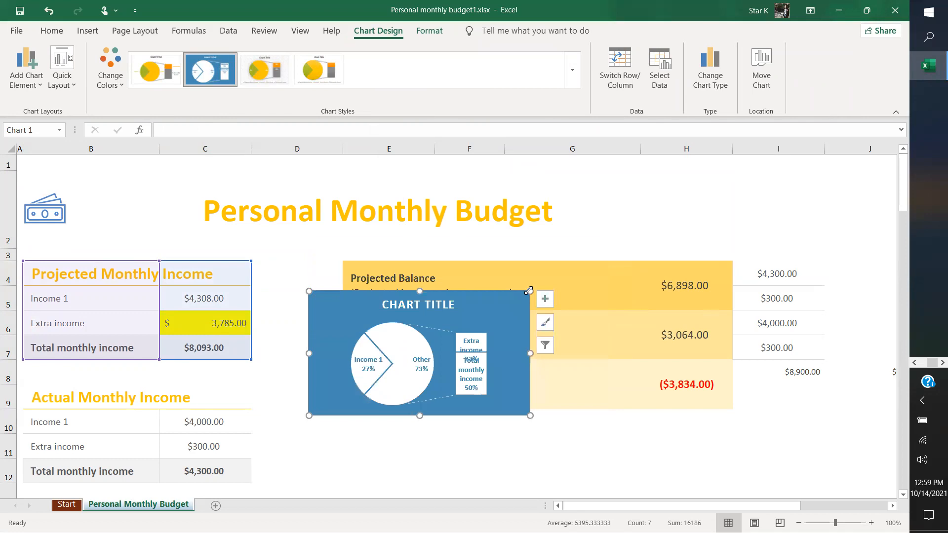
{"action": "left_click", "coordinate": [436, 302]}
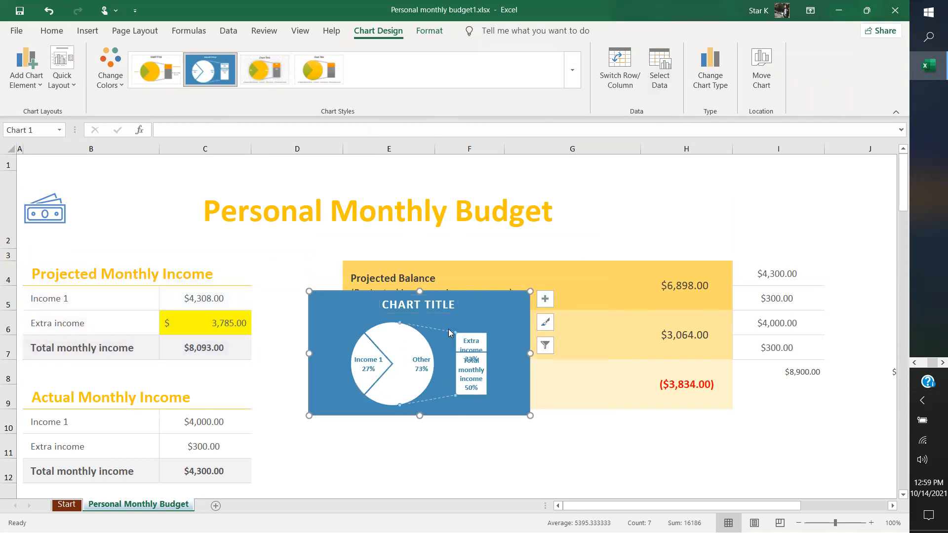
{"action": "left_click", "coordinate": [483, 295]}
{"action": "left_click_drag", "start_coordinate": [482, 295], "coordinate": [773, 181]}
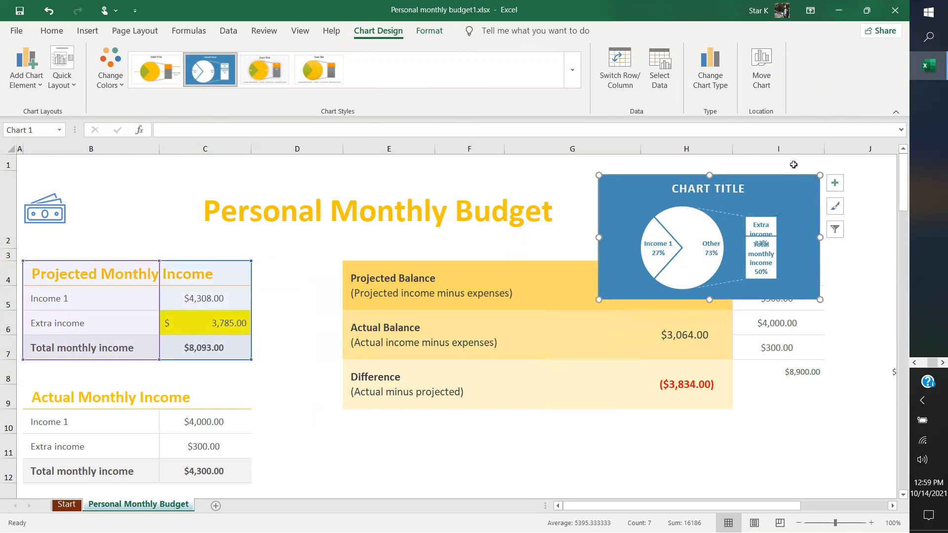
Cut the chart from the budget sheet and paste it into a new worksheet.
{"action": "key", "text": "Delete"}
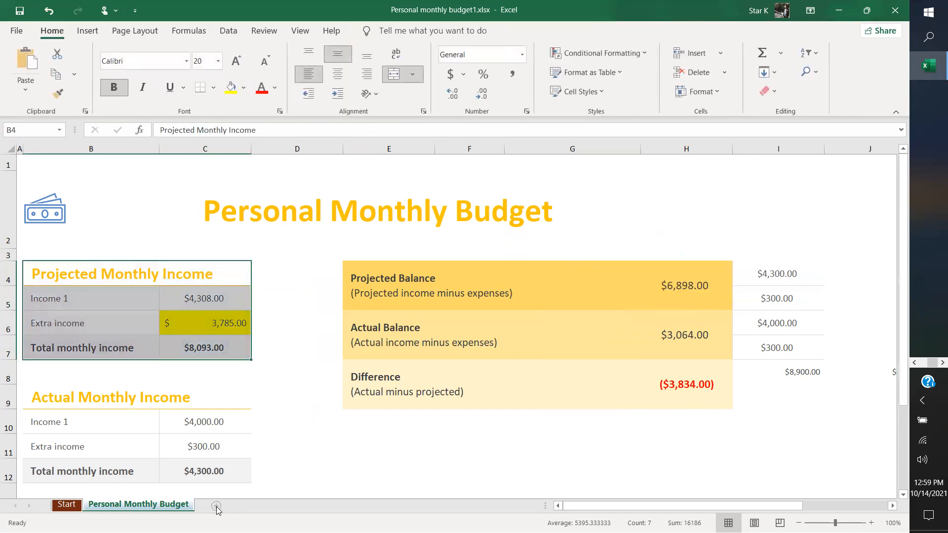
{"action": "left_click", "coordinate": [215, 505]}
{"action": "key", "text": "ctrl+v"}
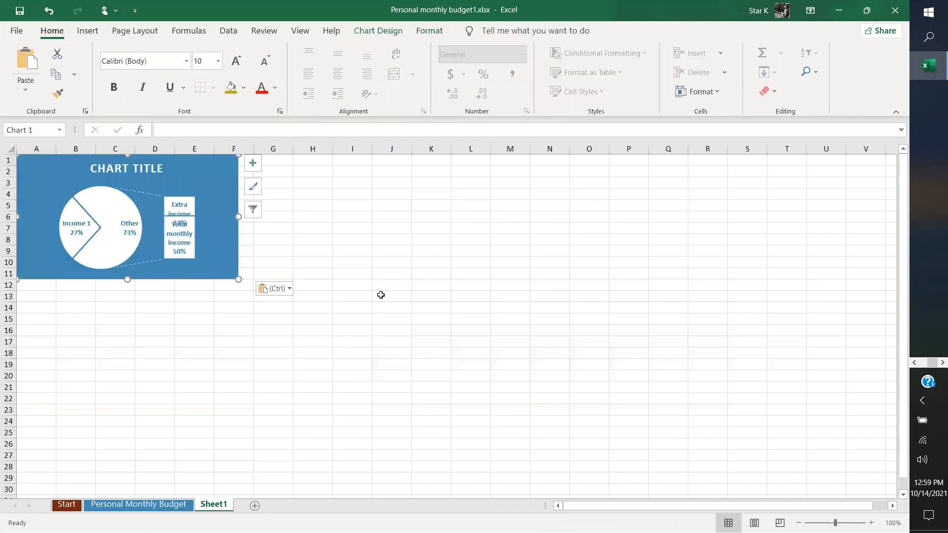
Enlarge the pasted chart on the new sheet so it covers columns A to M down to row 19.
{"action": "left_click_drag", "start_coordinate": [238, 281], "coordinate": [550, 370]}
{"action": "mouse_move", "coordinate": [212, 288]}
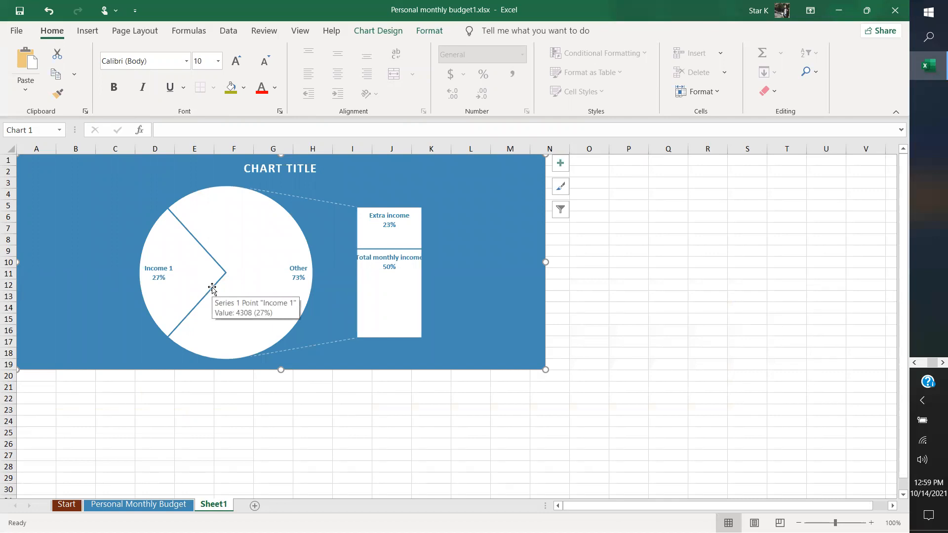
{"action": "left_click", "coordinate": [174, 206]}
{"action": "left_click", "coordinate": [146, 191]}
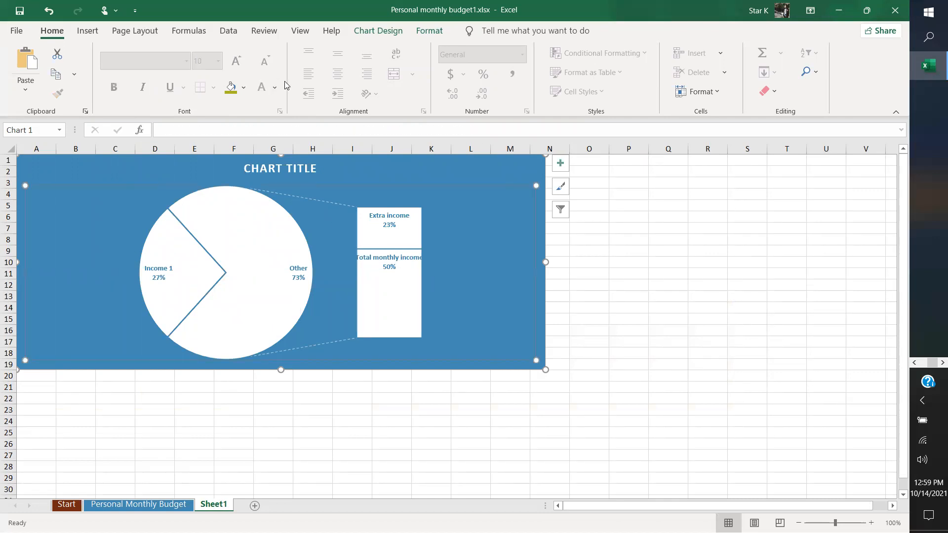
{"action": "left_click", "coordinate": [143, 39]}
{"action": "left_click", "coordinate": [421, 174]}
{"action": "left_click", "coordinate": [322, 74]}
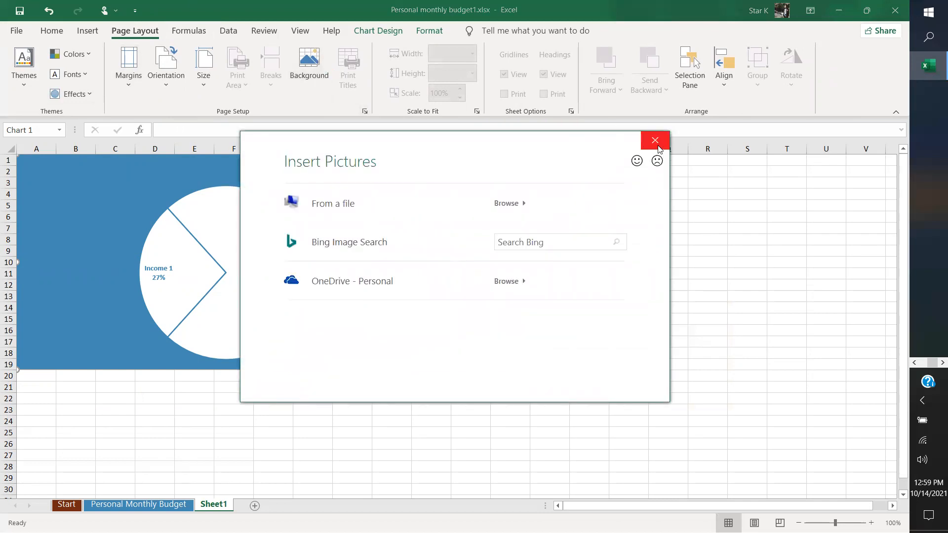
{"action": "left_click", "coordinate": [643, 135]}
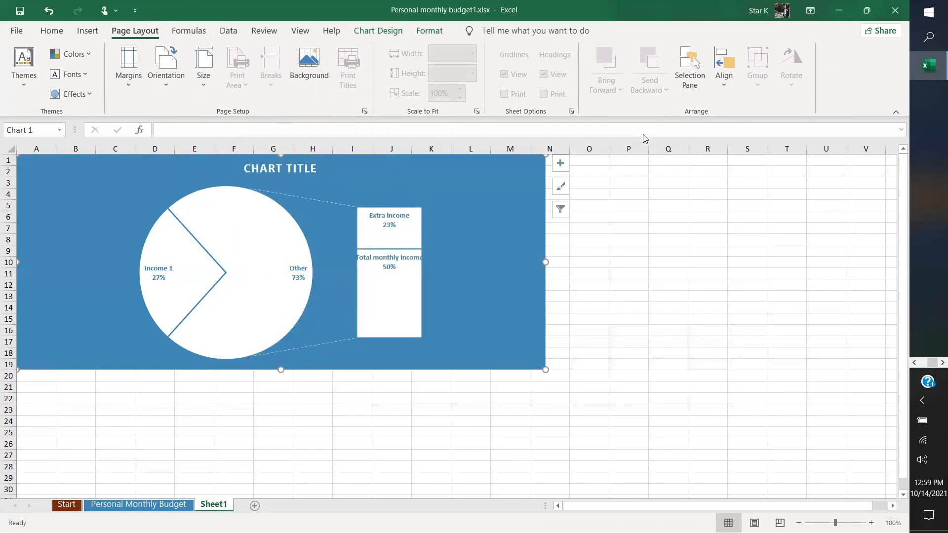
Apply the Marquee theme colors and the Reflection theme effects.
{"action": "left_click", "coordinate": [87, 54]}
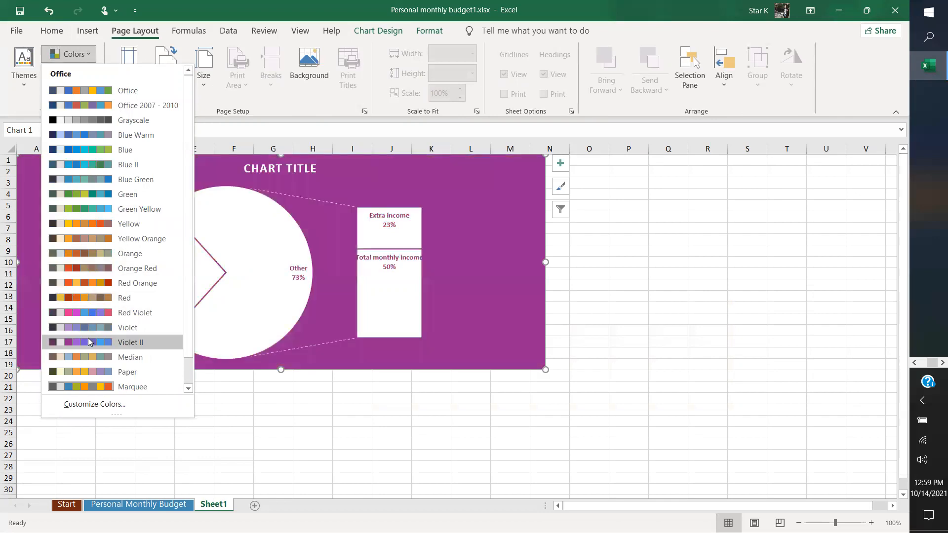
{"action": "left_click", "coordinate": [93, 384]}
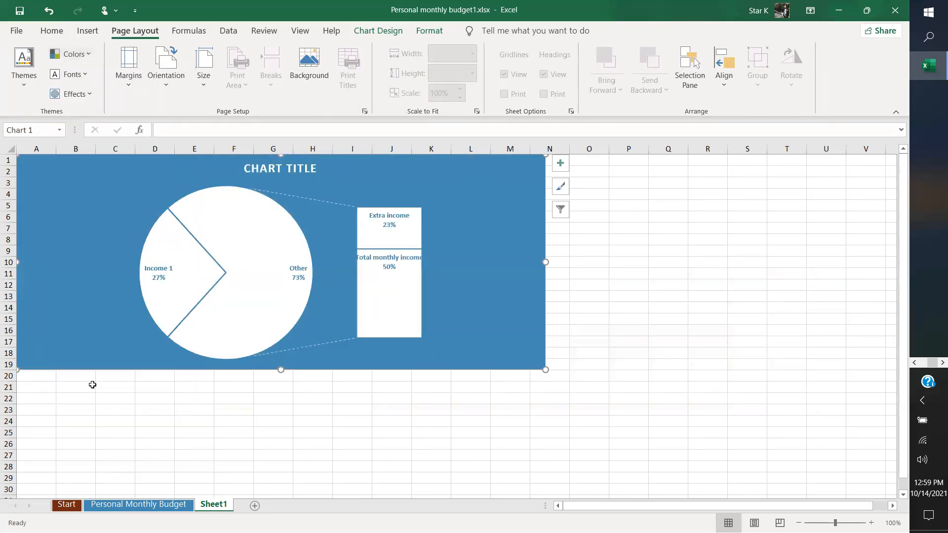
{"action": "left_click", "coordinate": [94, 95]}
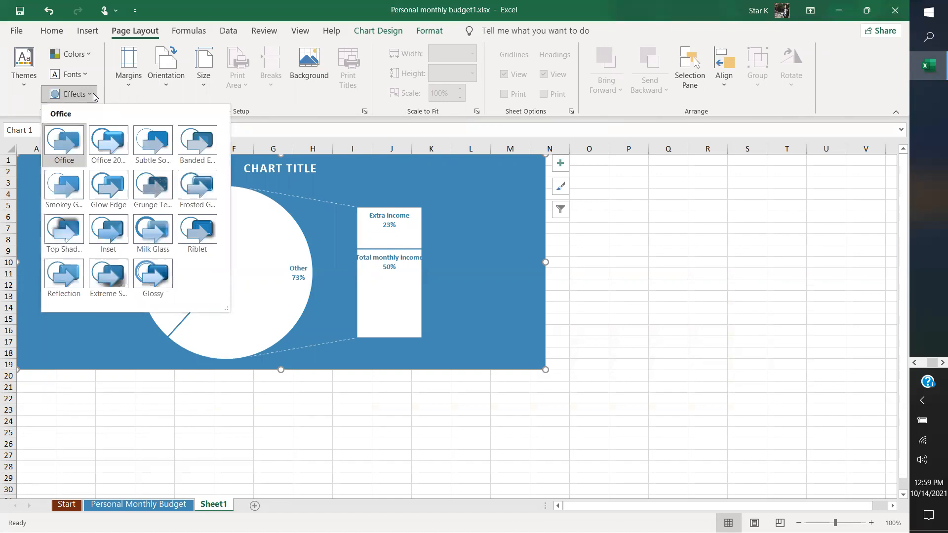
{"action": "left_click", "coordinate": [62, 270]}
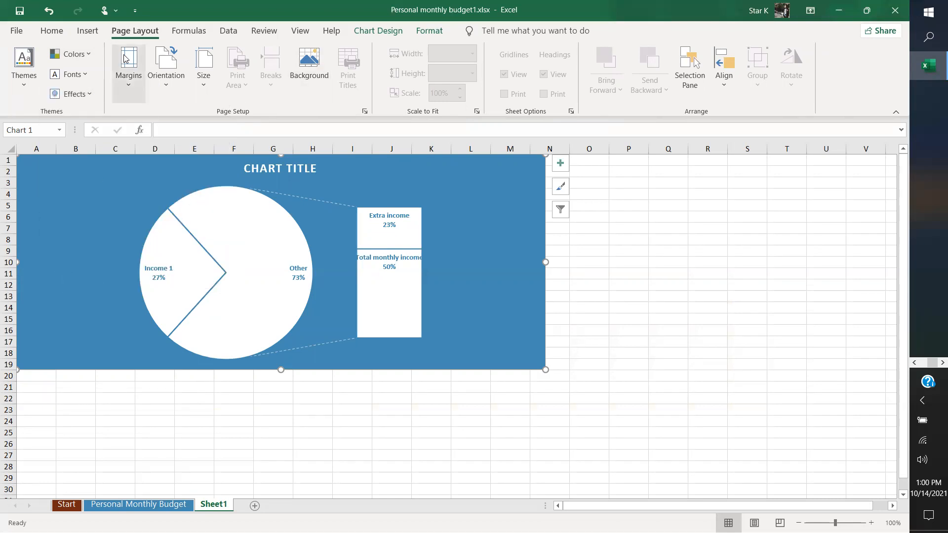
Rename the Sheet1 worksheet as Charts.
{"action": "mouse_move", "coordinate": [234, 259]}
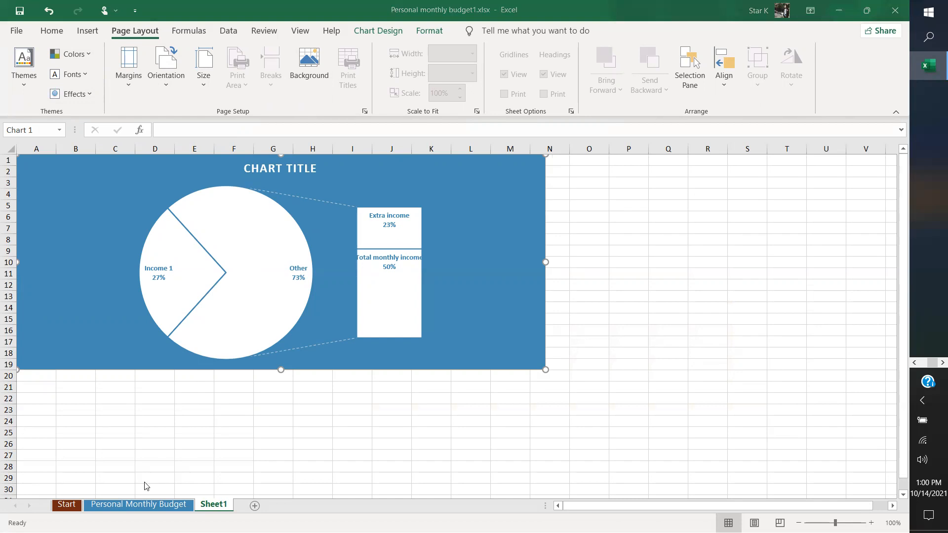
{"action": "right_click", "coordinate": [219, 508]}
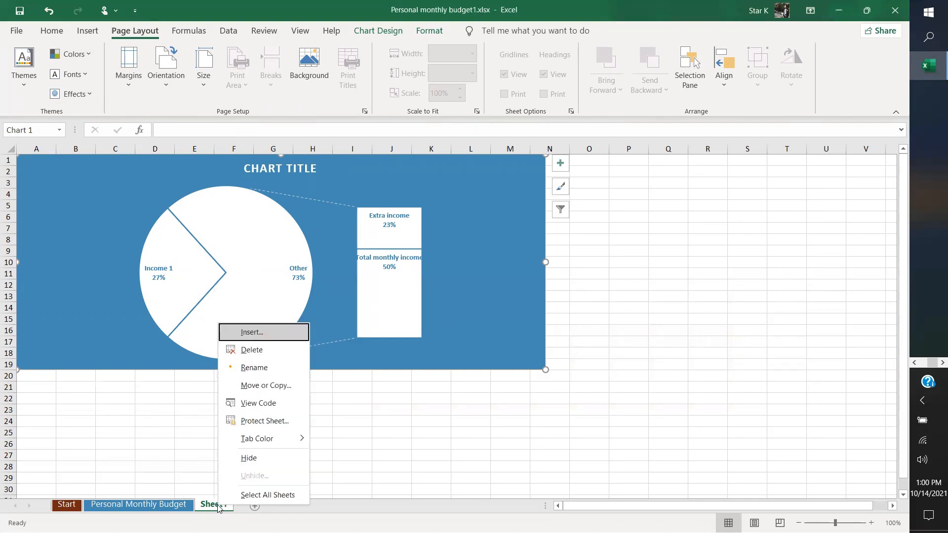
{"action": "left_click", "coordinate": [268, 368]}
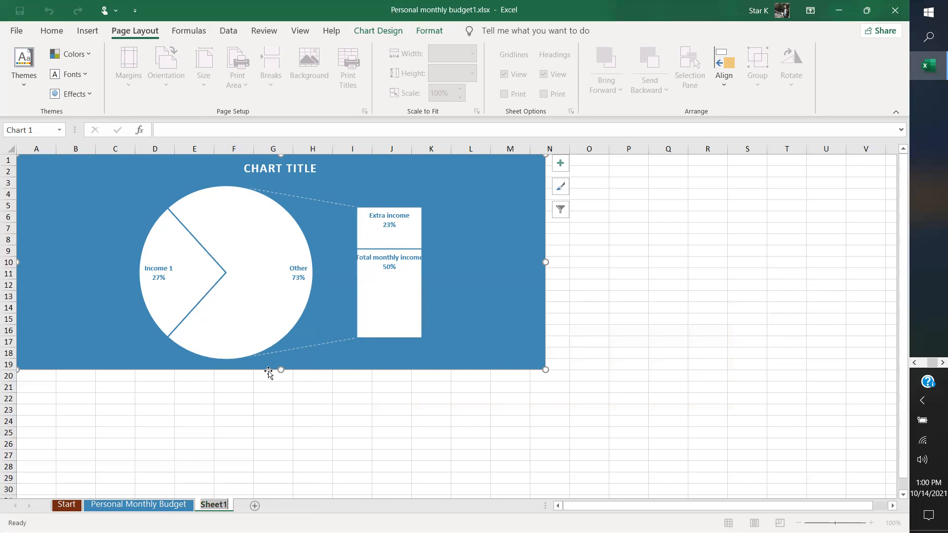
{"action": "type", "text": "Charts"}
{"action": "left_click", "coordinate": [267, 434]}
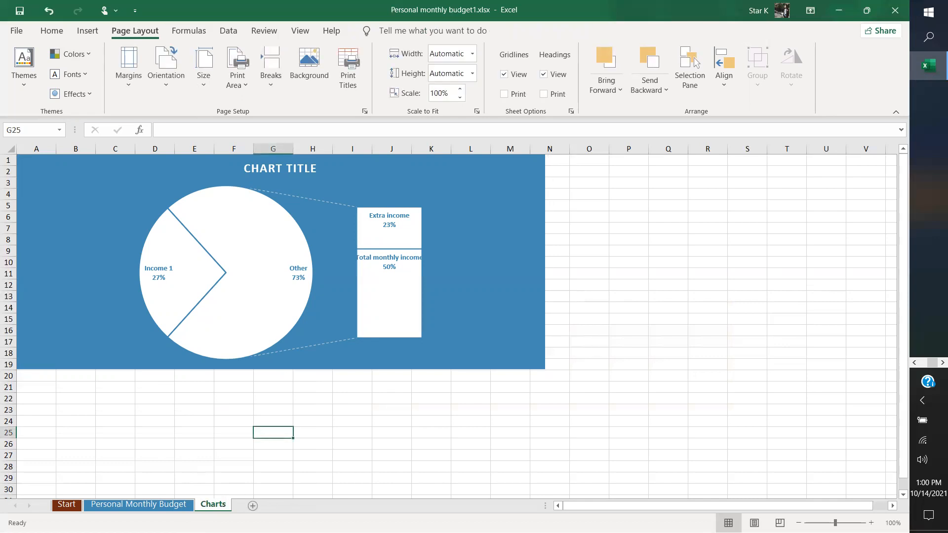
Change the workbook's theme colors to the Office color set.
{"action": "double_click", "coordinate": [217, 504]}
{"action": "left_click", "coordinate": [220, 502]}
{"action": "left_click_drag", "start_coordinate": [225, 503], "coordinate": [200, 504]}
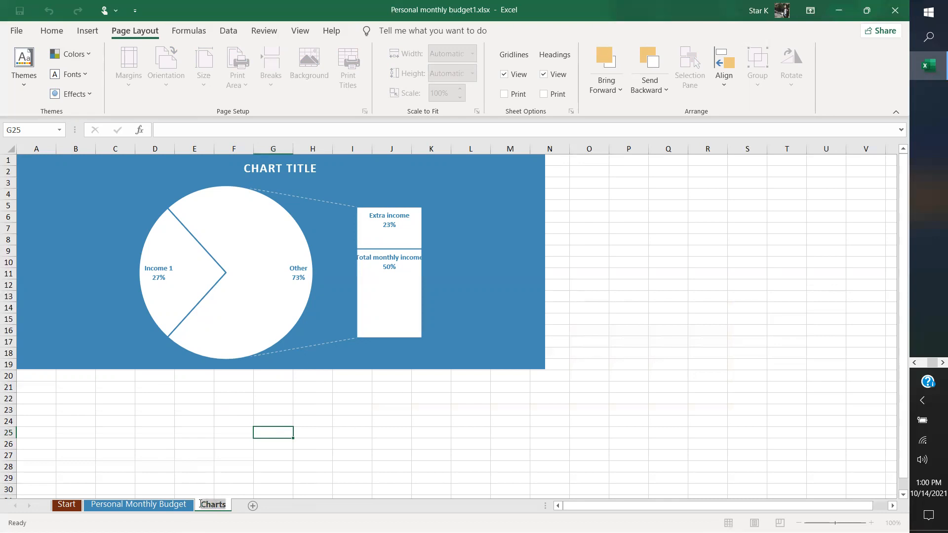
{"action": "left_click", "coordinate": [78, 56]}
{"action": "left_click", "coordinate": [88, 92]}
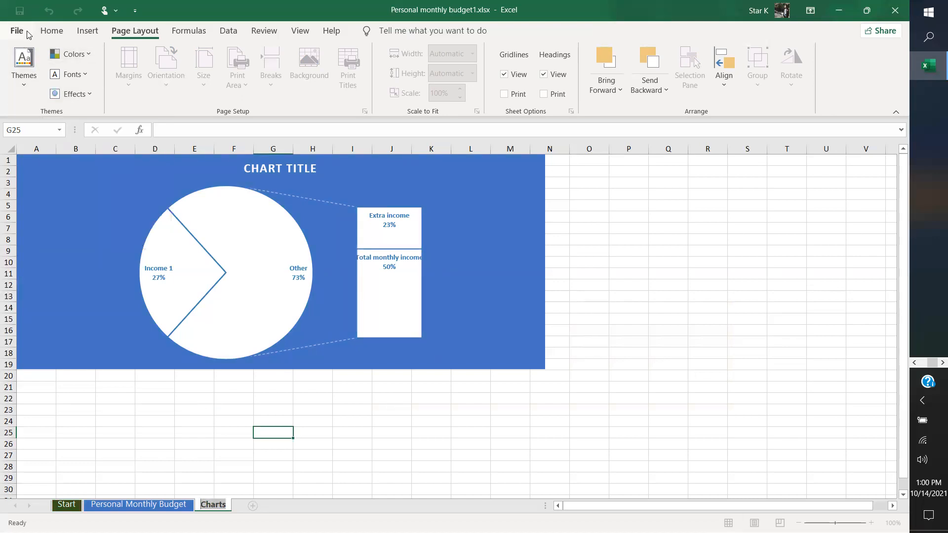
{"action": "left_click", "coordinate": [48, 32]}
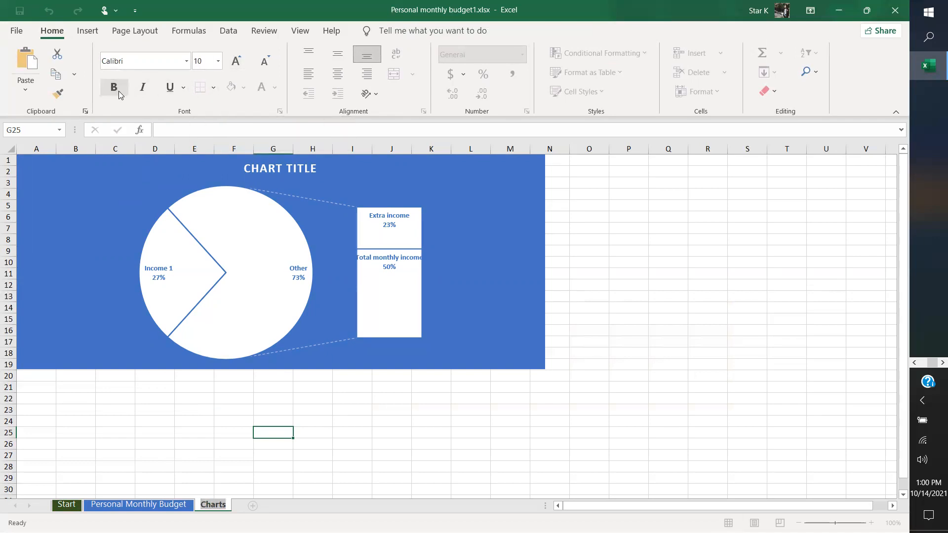
{"action": "left_click", "coordinate": [99, 413]}
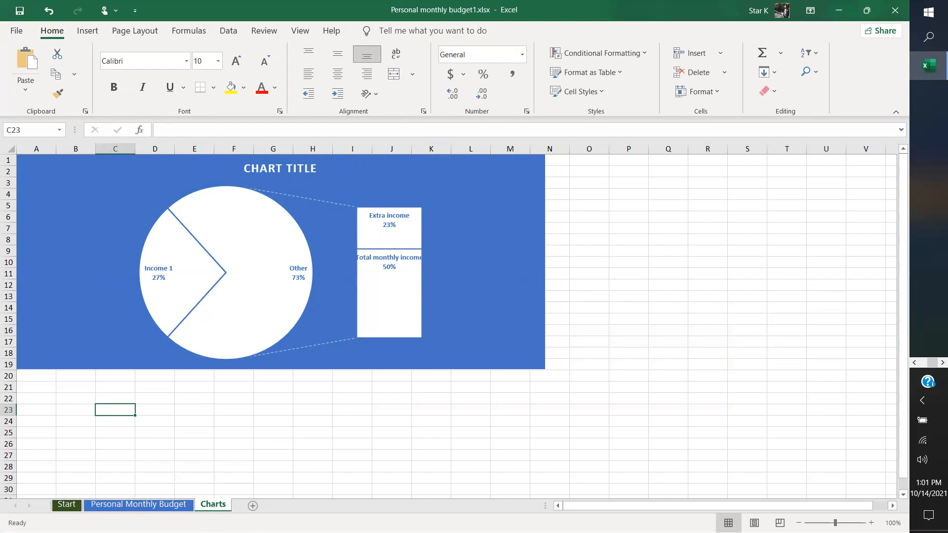
Insert a 2-D Bar of Pie chart from the Actual Monthly Income table, B9 to C12, on the budget sheet.
{"action": "left_click", "coordinate": [138, 504]}
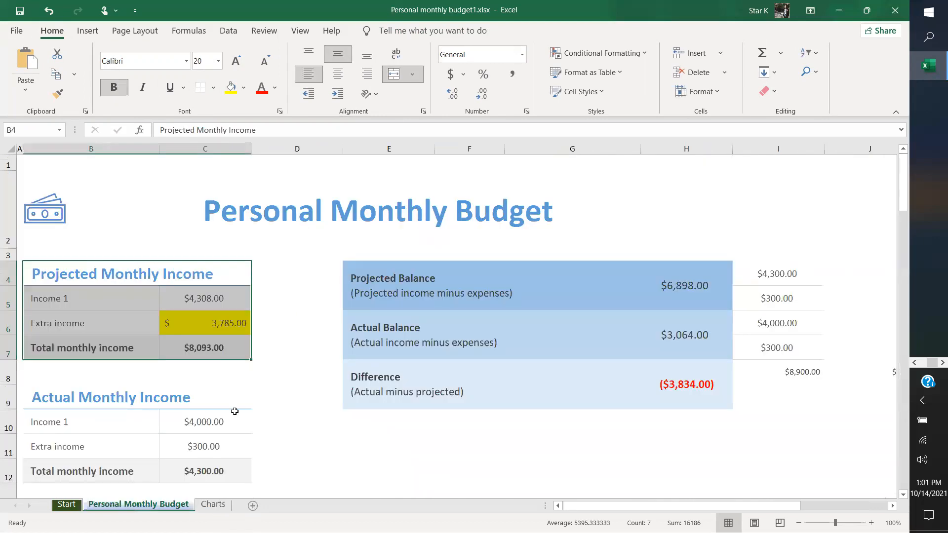
{"action": "scroll", "coordinate": [234, 412], "scroll_direction": "down", "scroll_amount": 2}
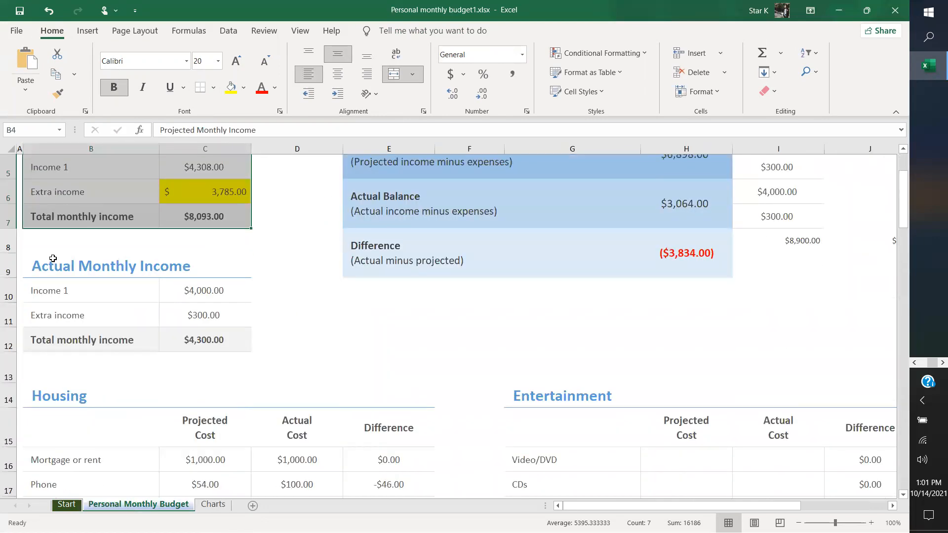
{"action": "left_click", "coordinate": [37, 258]}
{"action": "right_click", "coordinate": [37, 259]}
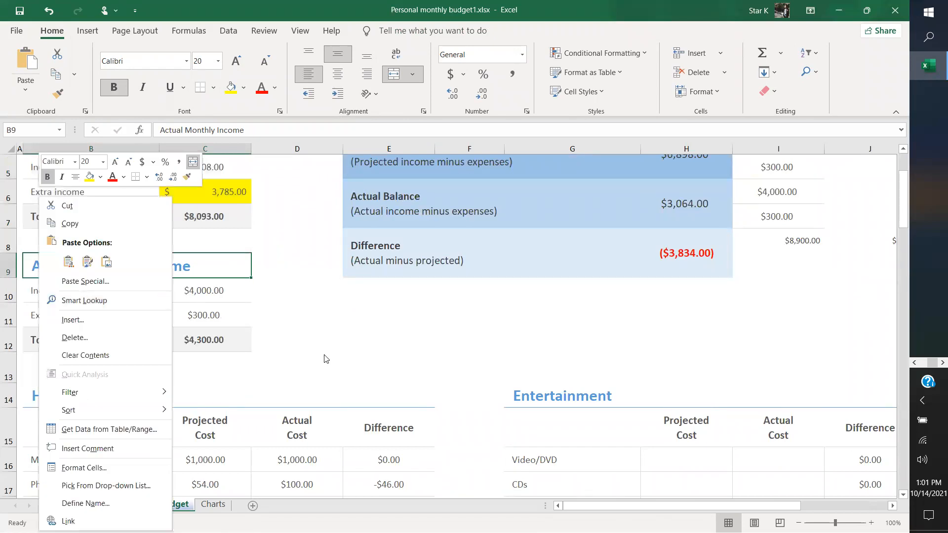
{"action": "left_click", "coordinate": [306, 347]}
{"action": "left_click_drag", "start_coordinate": [27, 262], "coordinate": [233, 345]}
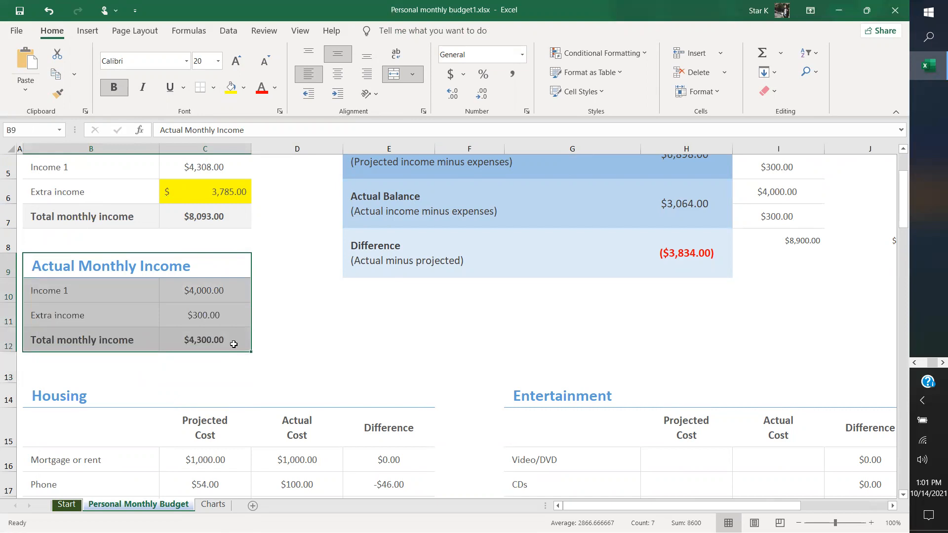
{"action": "left_click", "coordinate": [97, 35]}
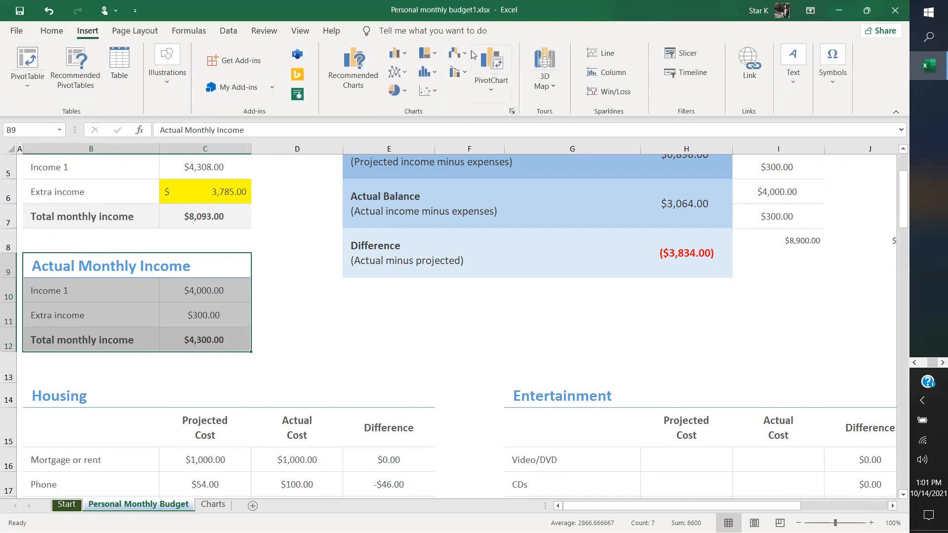
{"action": "left_click", "coordinate": [395, 91]}
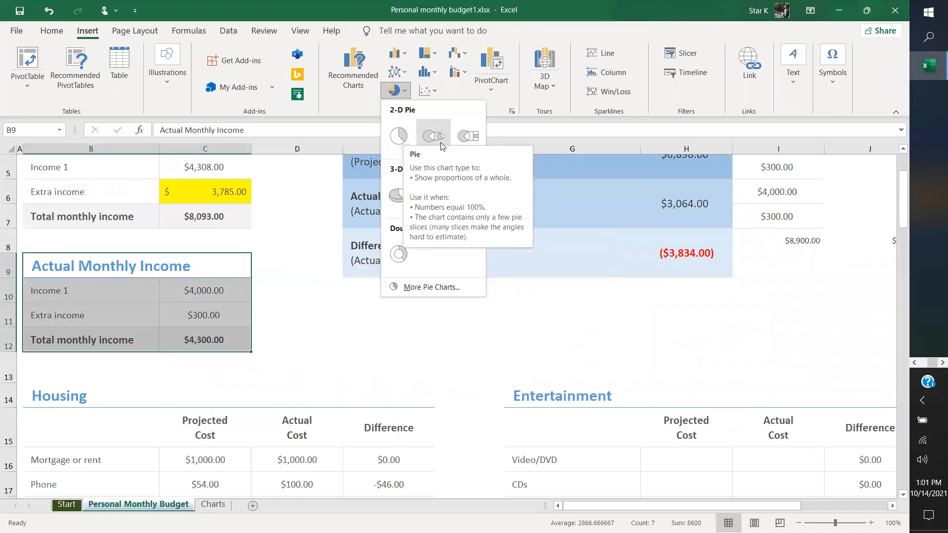
{"action": "left_click", "coordinate": [471, 138]}
Cut the new Actual Monthly Income chart and paste it into the Charts sheet, placing it beside the blue chart.
{"action": "left_click", "coordinate": [431, 274]}
{"action": "key", "text": "Delete"}
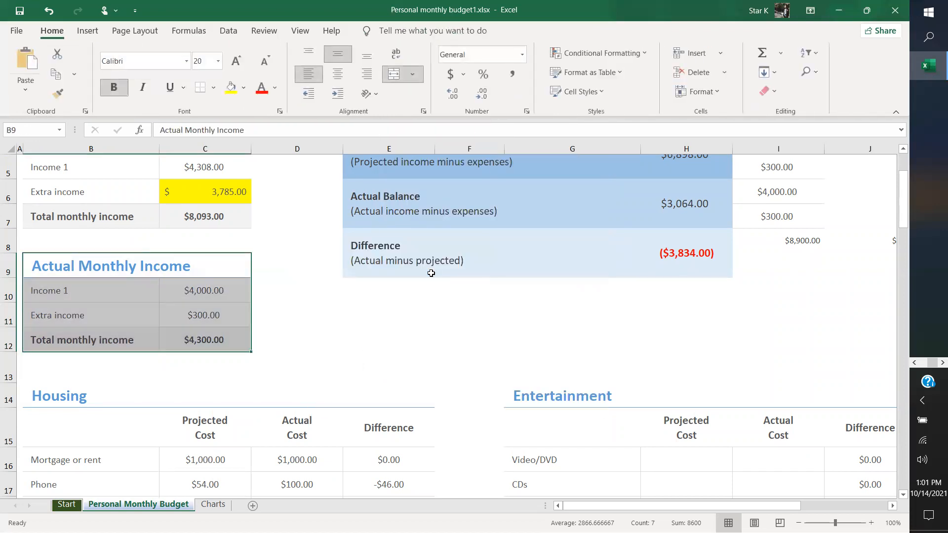
{"action": "left_click", "coordinate": [215, 514]}
{"action": "left_click", "coordinate": [710, 294]}
{"action": "left_click", "coordinate": [690, 203]}
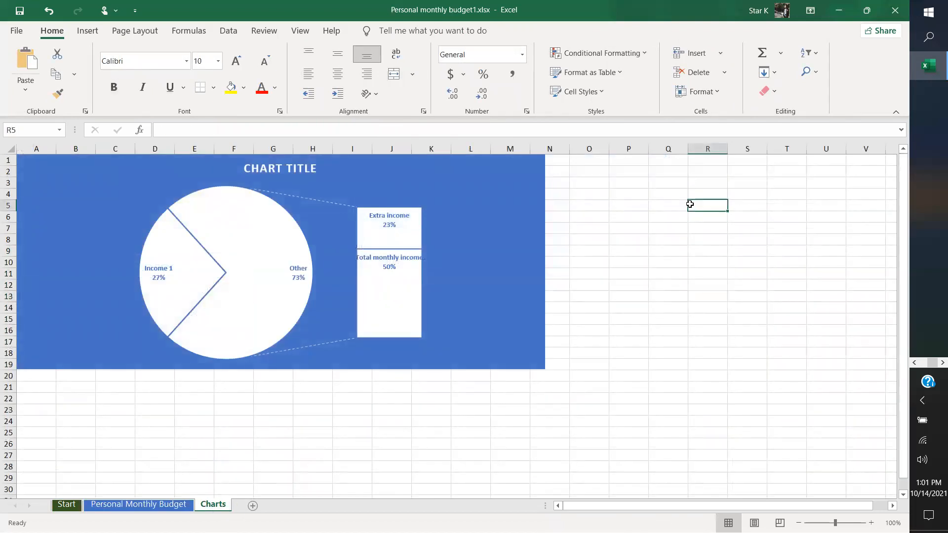
{"action": "key", "text": "ctrl+v"}
{"action": "left_click_drag", "start_coordinate": [781, 223], "coordinate": [653, 194]}
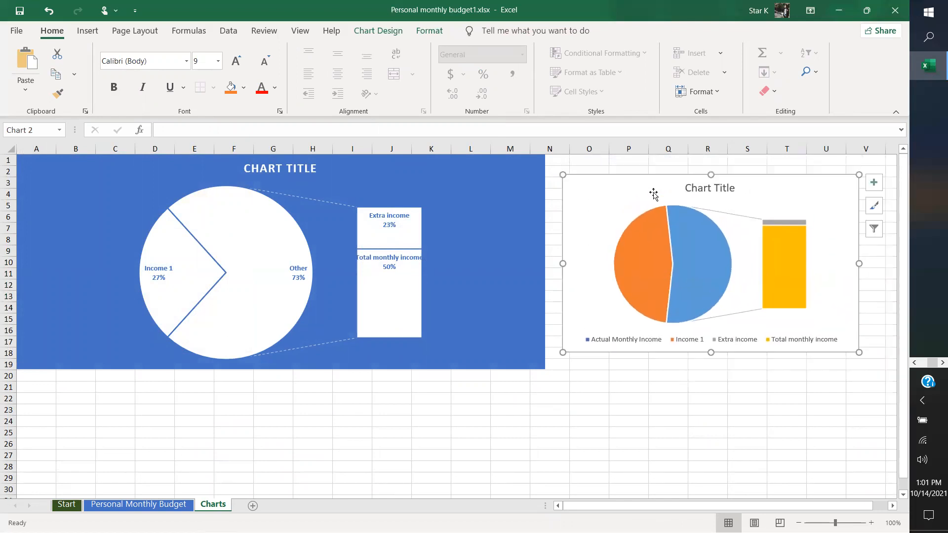
Resize the blue chart to columns A to J, and move and enlarge the Actual Monthly Income chart to cover columns K to R.
{"action": "left_click", "coordinate": [444, 235]}
{"action": "left_click_drag", "start_coordinate": [546, 369], "coordinate": [401, 386]}
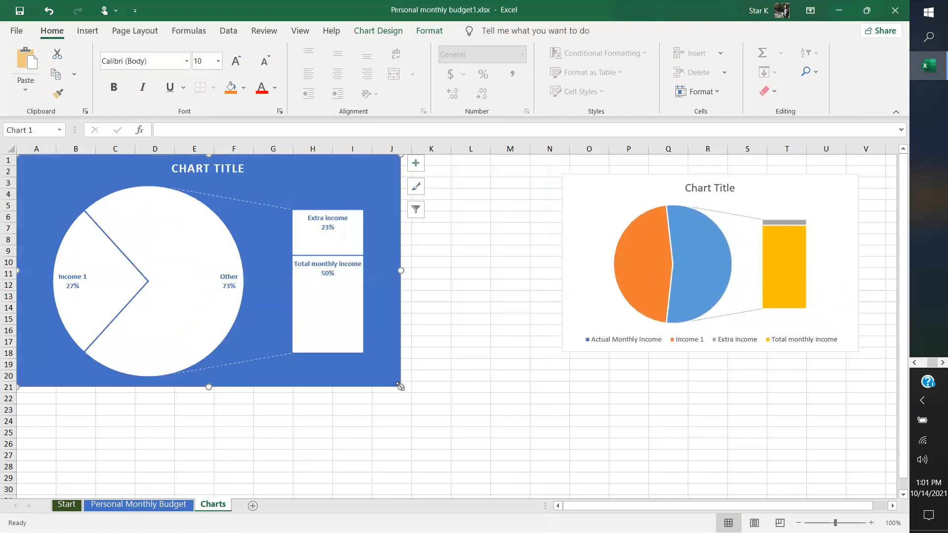
{"action": "left_click", "coordinate": [653, 344]}
{"action": "left_click_drag", "start_coordinate": [637, 227], "coordinate": [548, 208]}
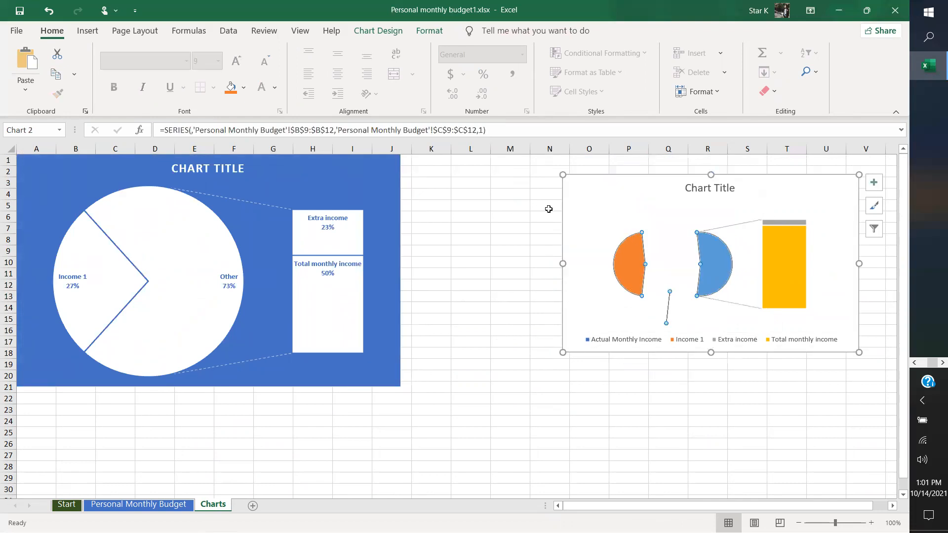
{"action": "left_click", "coordinate": [52, 14]}
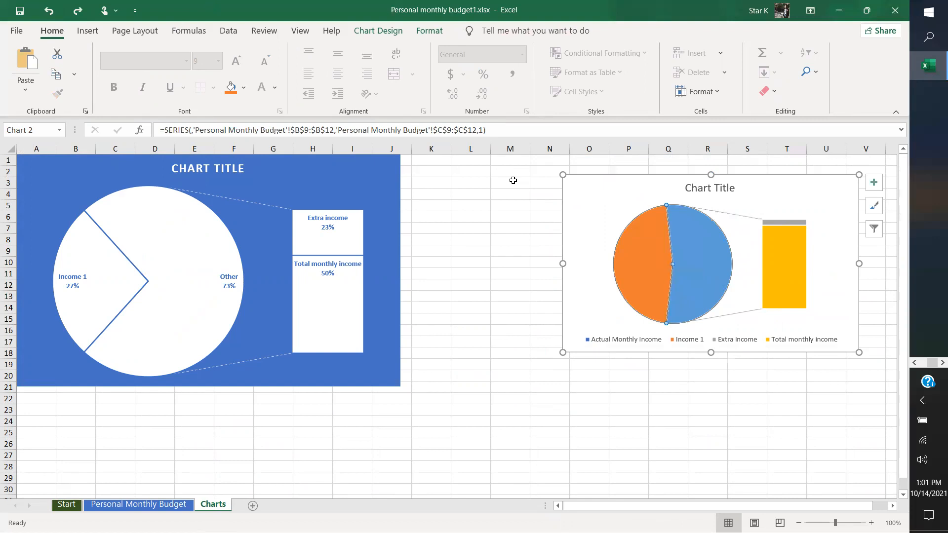
{"action": "left_click_drag", "start_coordinate": [624, 180], "coordinate": [471, 163]}
{"action": "left_click_drag", "start_coordinate": [704, 335], "coordinate": [719, 385]}
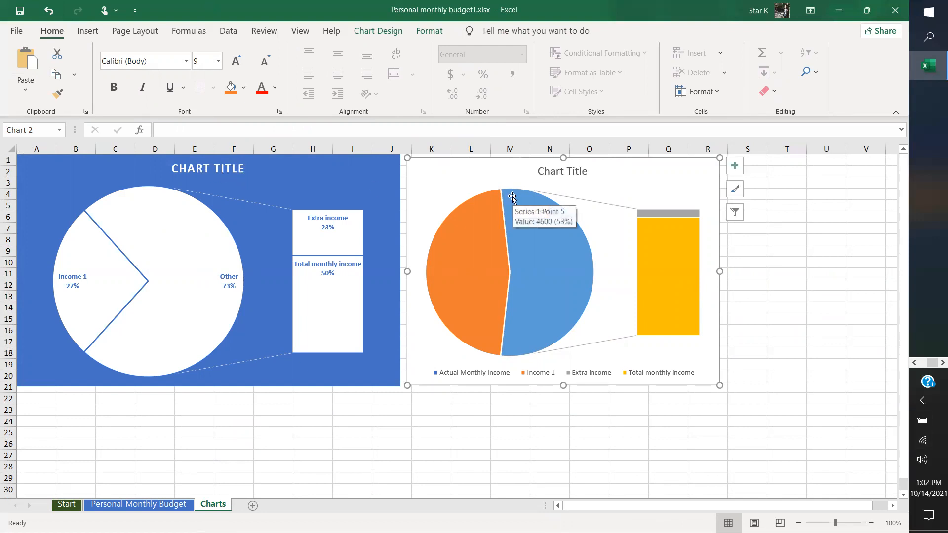
Open the formatting options for the Actual Monthly Income legend entry and examine the second chart's pie slices.
{"action": "left_click", "coordinate": [459, 374]}
{"action": "double_click", "coordinate": [461, 373]}
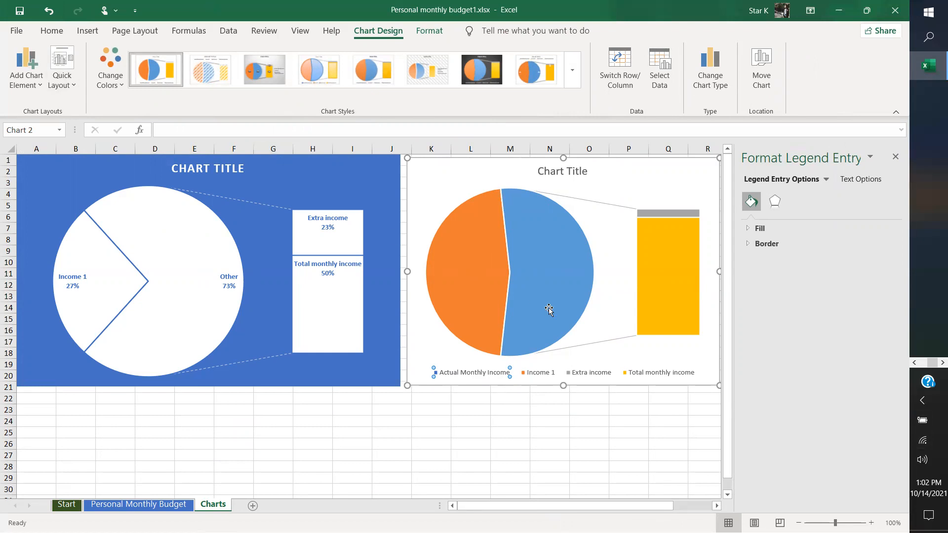
{"action": "mouse_move", "coordinate": [549, 309]}
{"action": "mouse_move", "coordinate": [503, 295]}
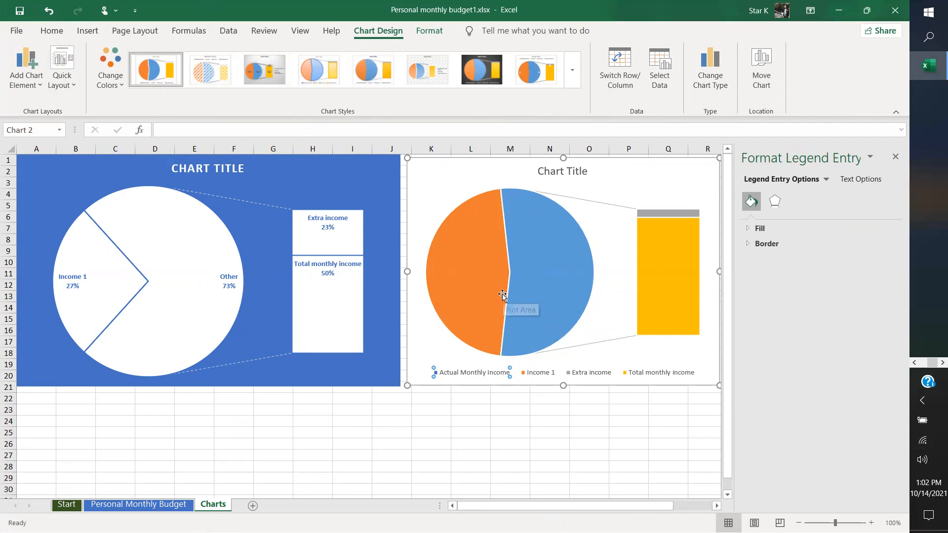
{"action": "left_click", "coordinate": [305, 452]}
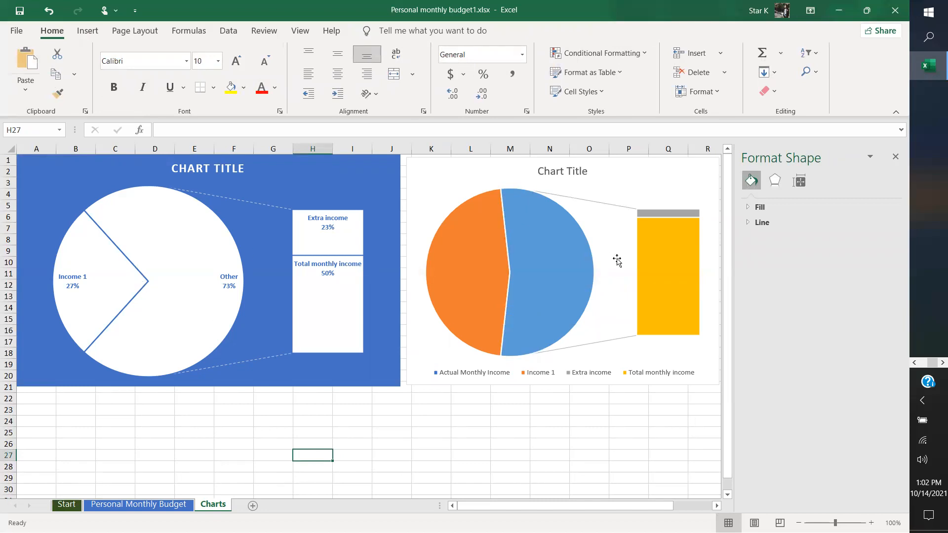
{"action": "mouse_move", "coordinate": [524, 238]}
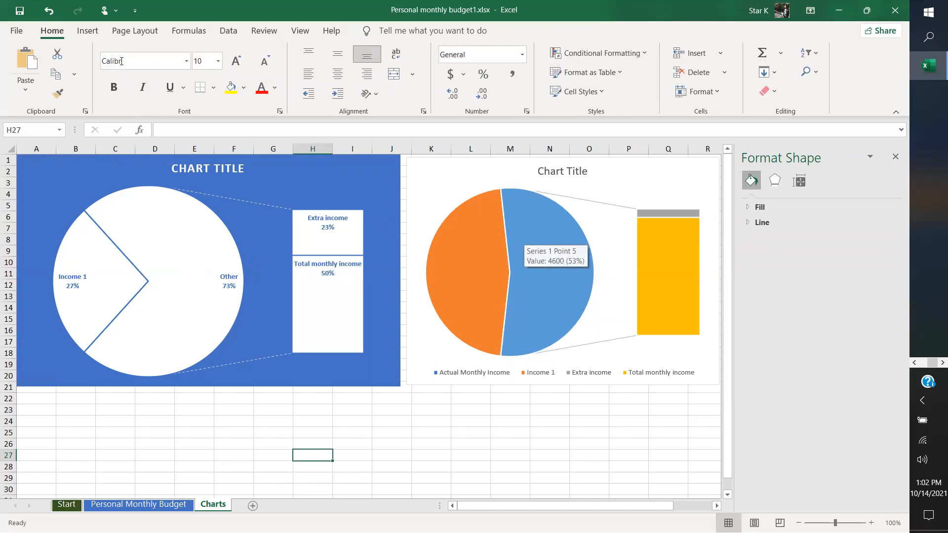
Return to the Personal Monthly Budget sheet and view the projected and actual income tables.
{"action": "left_click", "coordinate": [128, 505]}
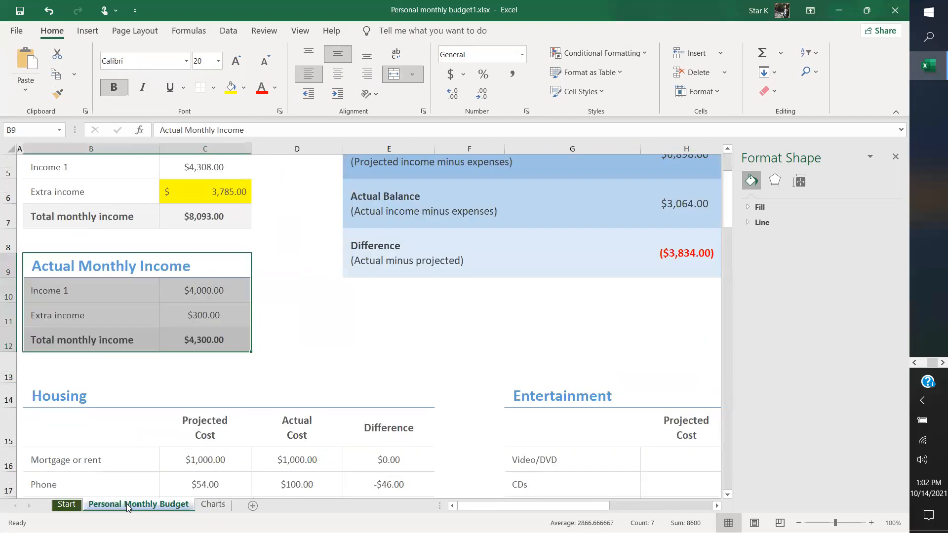
{"action": "scroll", "coordinate": [186, 281], "scroll_direction": "up", "scroll_amount": 2}
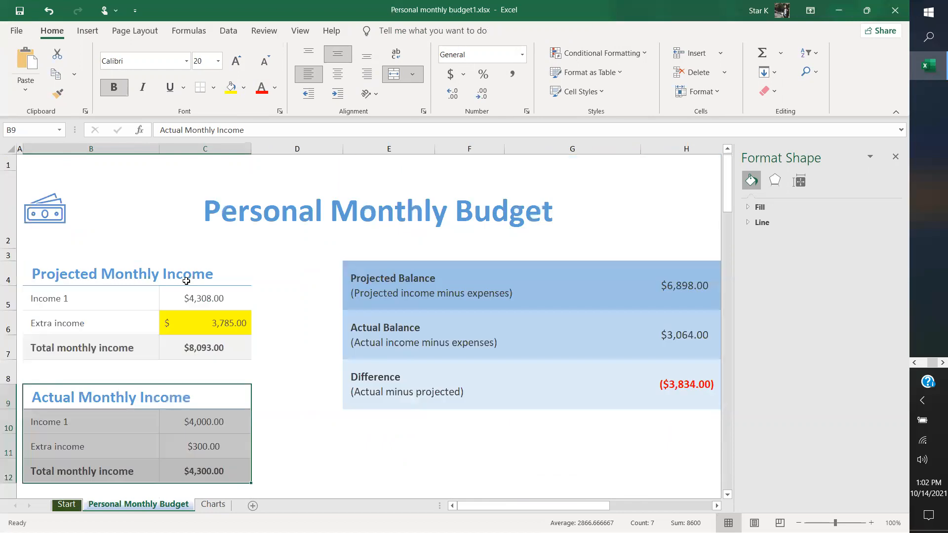
Fill the Personal Monthly Budget title cell with the lightest blue theme tint.
{"action": "left_click", "coordinate": [288, 203]}
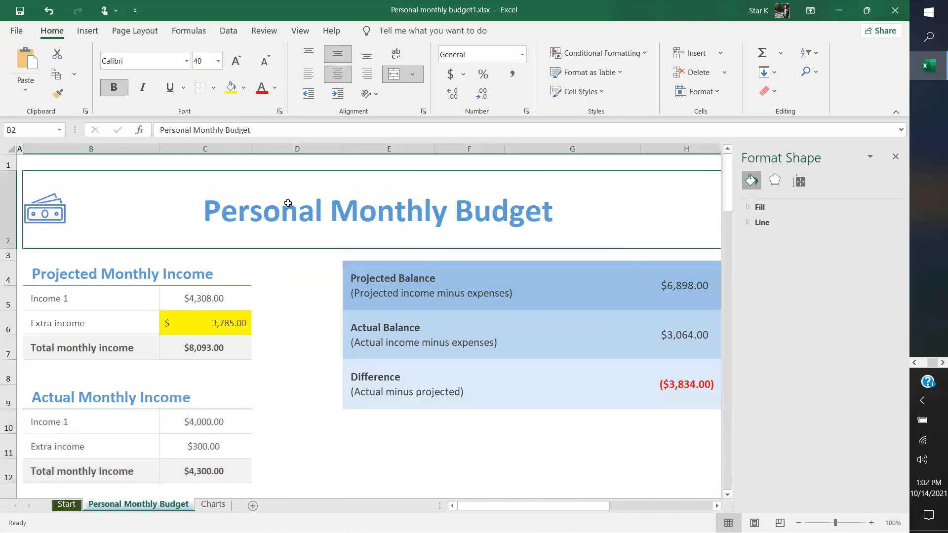
{"action": "left_click", "coordinate": [244, 88]}
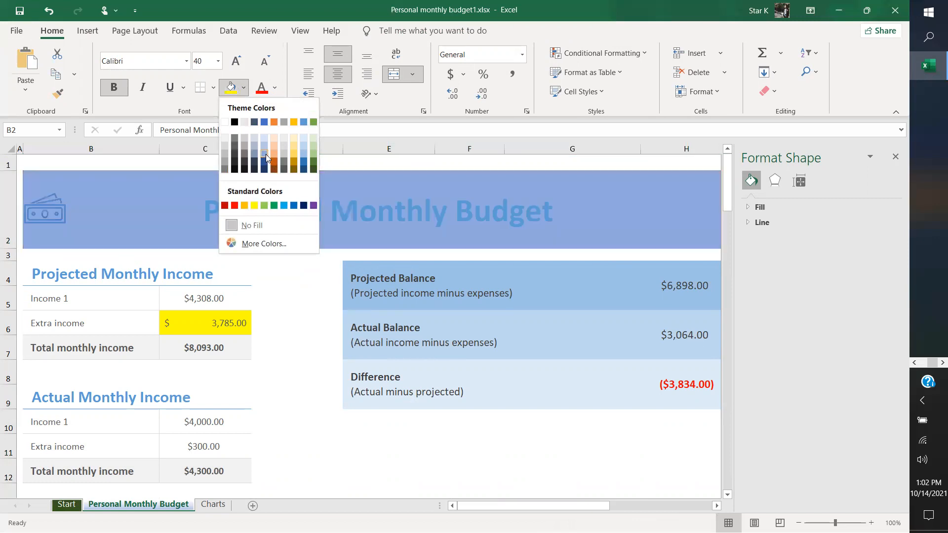
{"action": "left_click", "coordinate": [267, 139]}
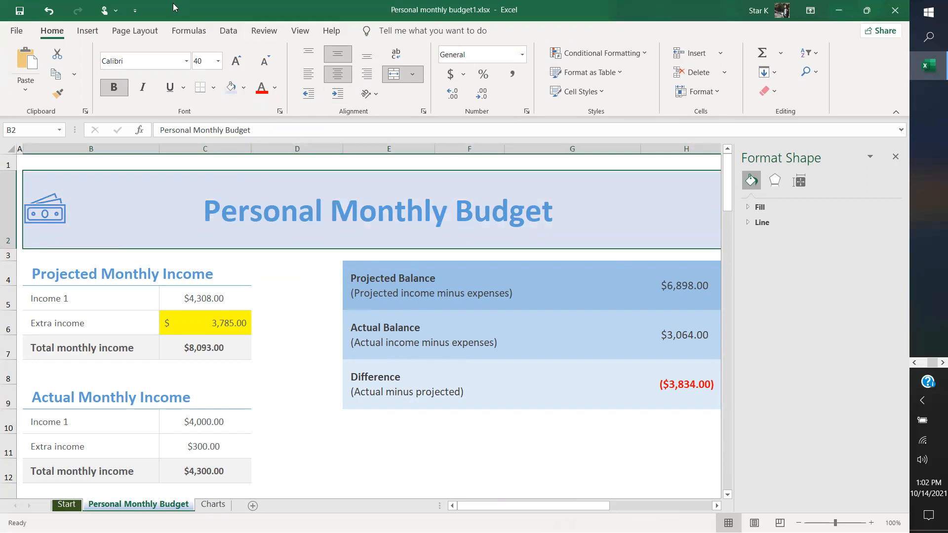
Change the workbook's theme colors to the Blue Warm set.
{"action": "left_click", "coordinate": [142, 31]}
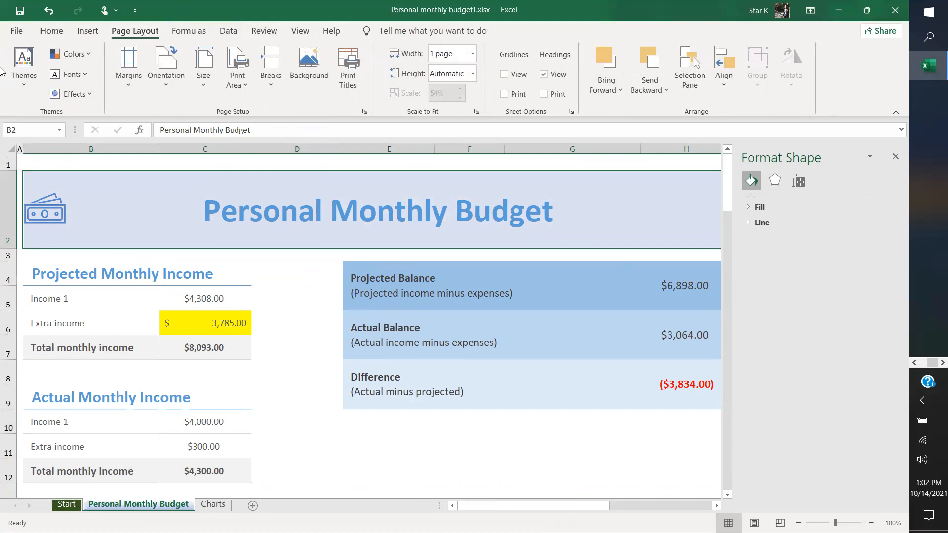
{"action": "left_click", "coordinate": [84, 55]}
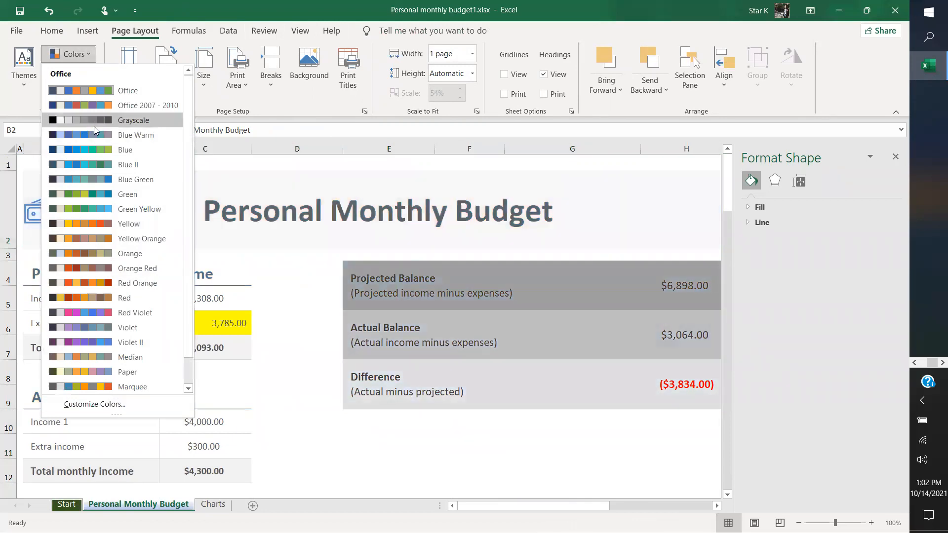
{"action": "left_click", "coordinate": [95, 131]}
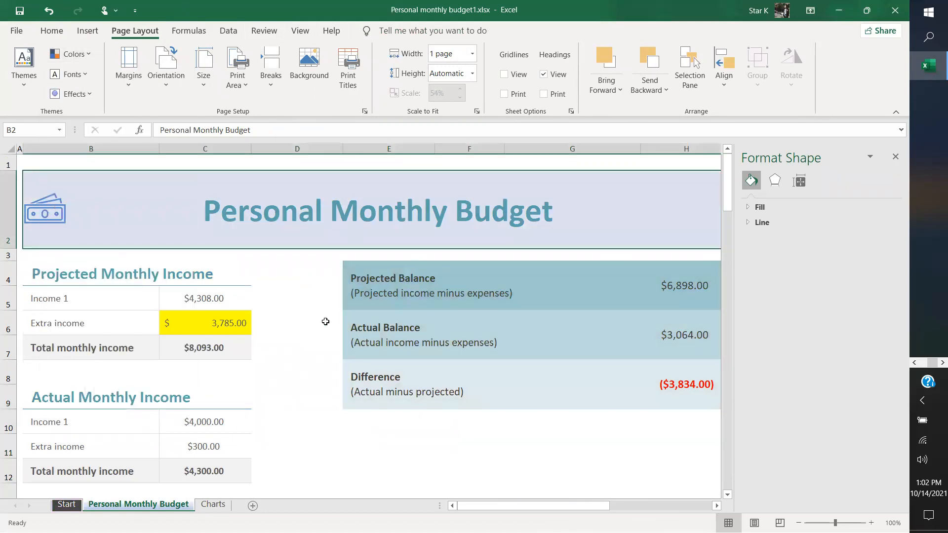
Add a bottom double border to the projected total monthly income amount in cell C7.
{"action": "left_click", "coordinate": [52, 32]}
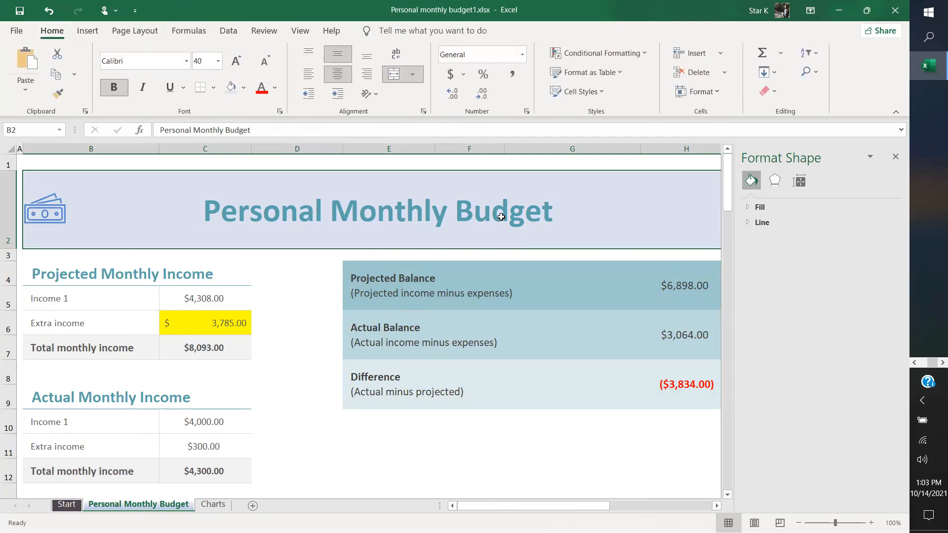
{"action": "left_click", "coordinate": [442, 434]}
{"action": "scroll", "coordinate": [442, 434], "scroll_direction": "down", "scroll_amount": 2}
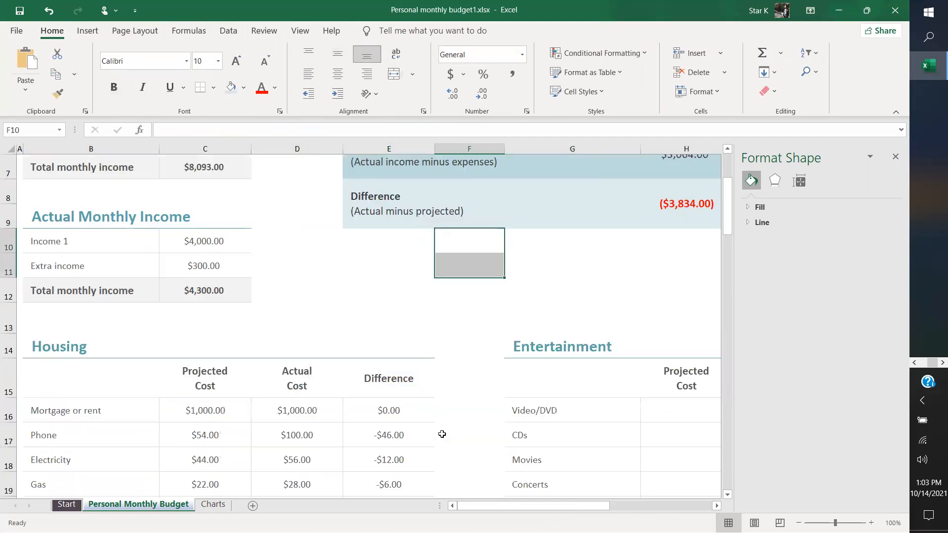
{"action": "scroll", "coordinate": [441, 434], "scroll_direction": "up", "scroll_amount": 2}
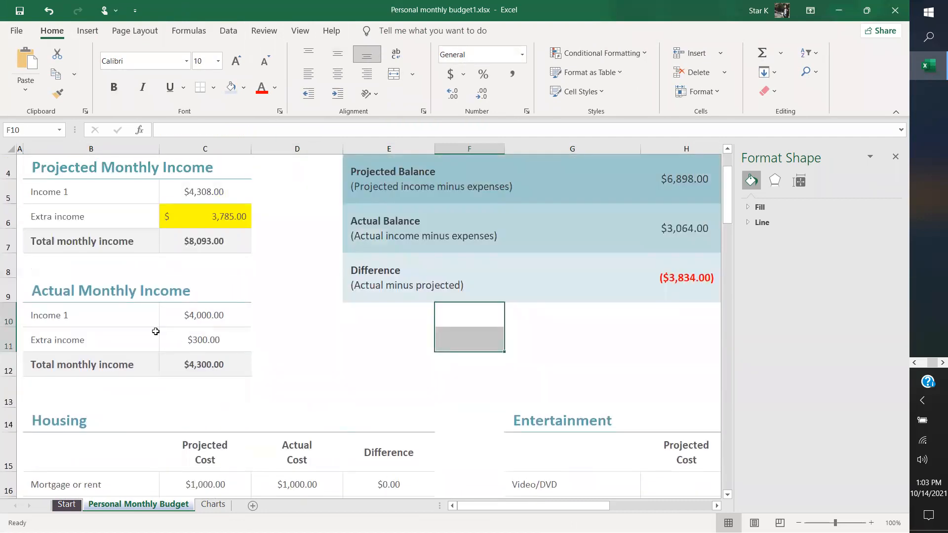
{"action": "left_click", "coordinate": [193, 246]}
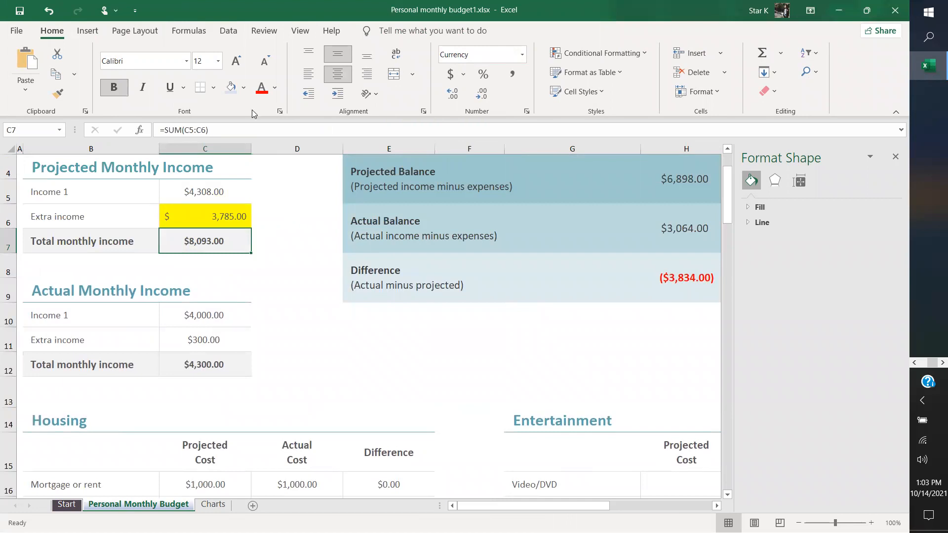
{"action": "left_click", "coordinate": [213, 88]}
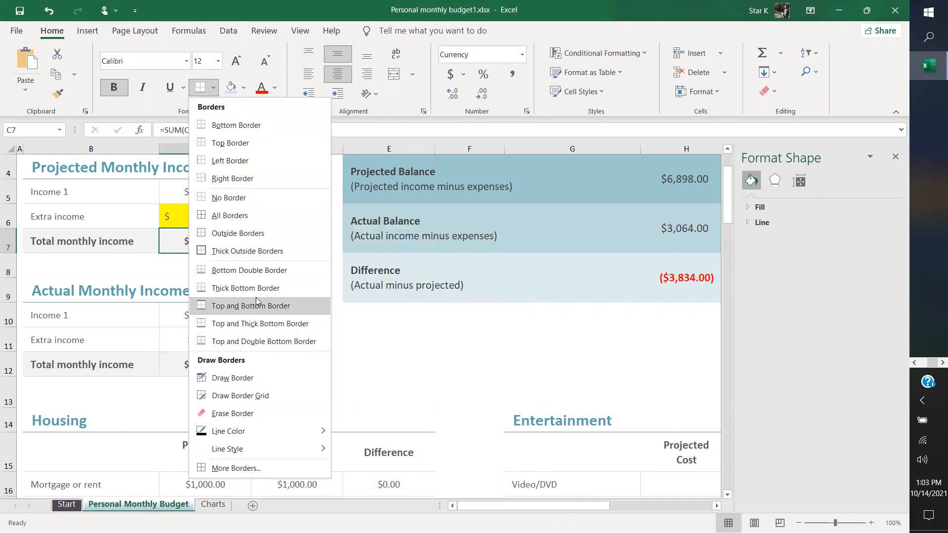
{"action": "left_click", "coordinate": [256, 272]}
{"action": "left_click", "coordinate": [212, 299]}
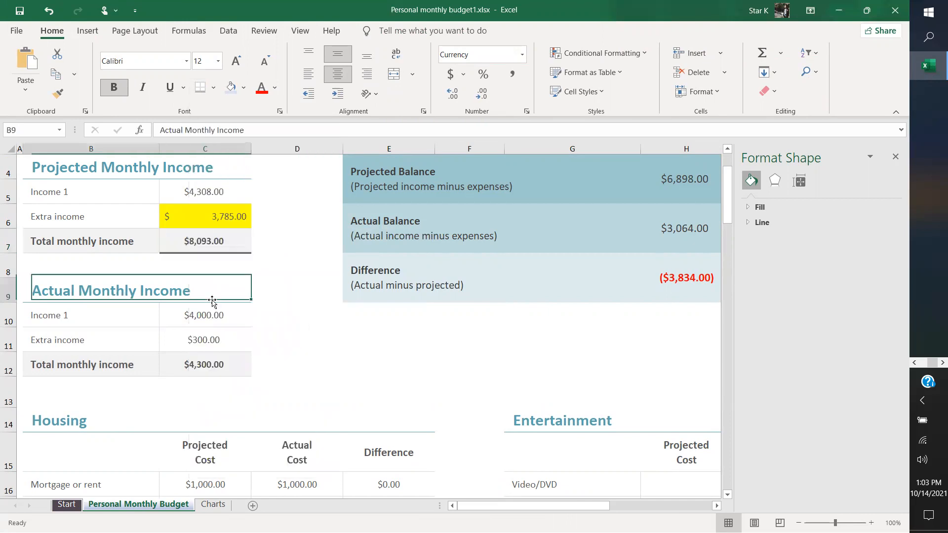
Add a bottom double border to the actual total monthly income amount in cell C12.
{"action": "left_click", "coordinate": [198, 247]}
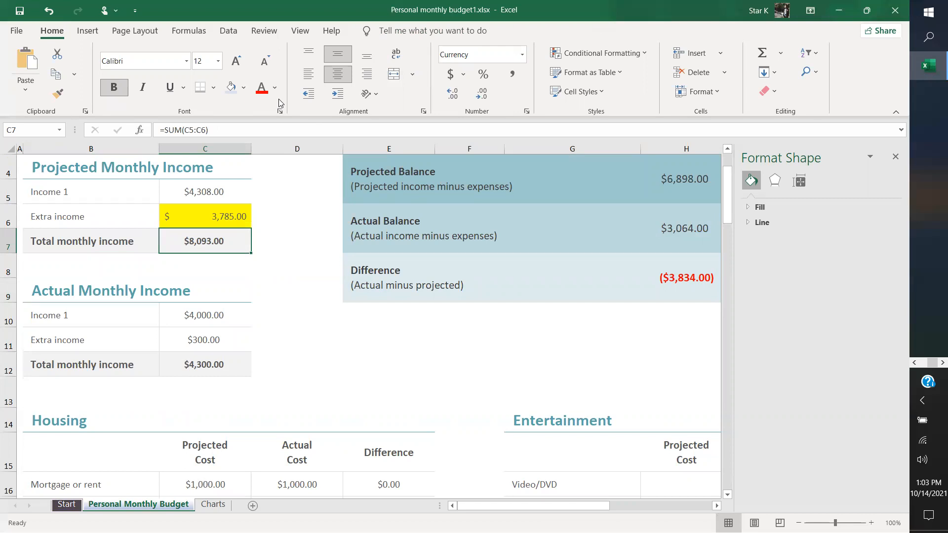
{"action": "left_click", "coordinate": [202, 366]}
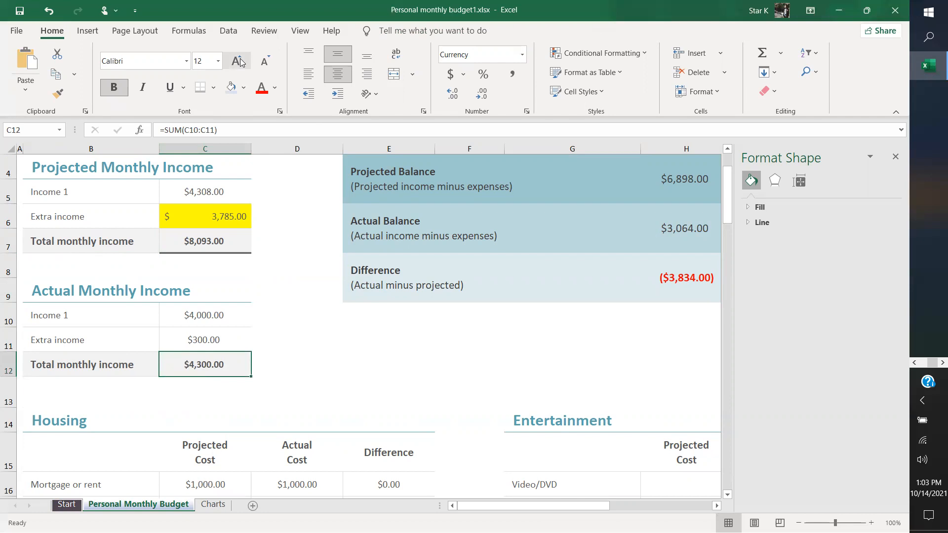
{"action": "left_click", "coordinate": [279, 288]}
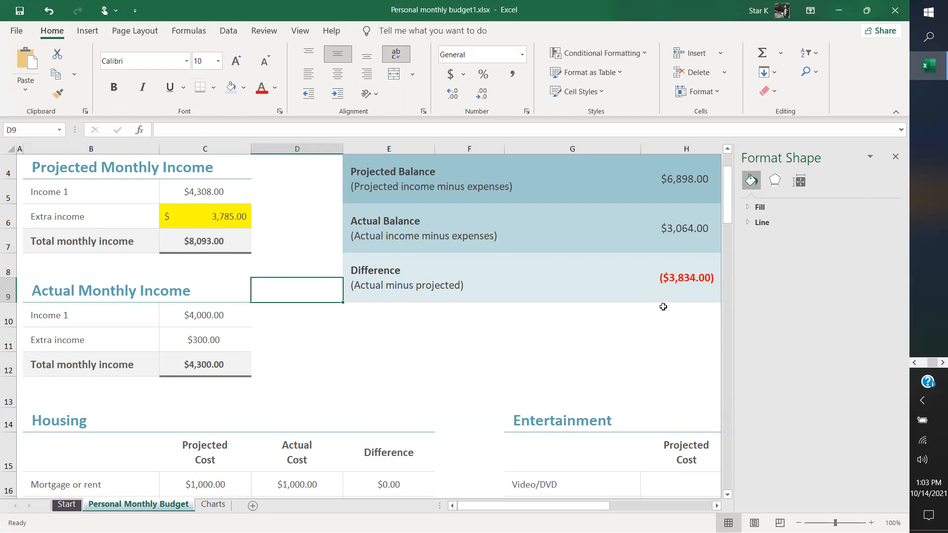
Put thick outside borders around the Difference amount in cell H8.
{"action": "left_click", "coordinate": [704, 275]}
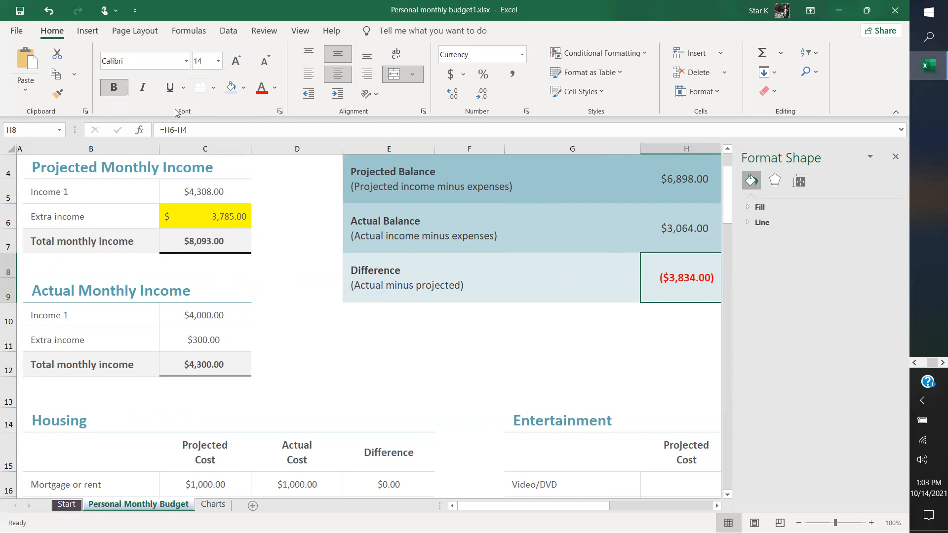
{"action": "left_click", "coordinate": [213, 87]}
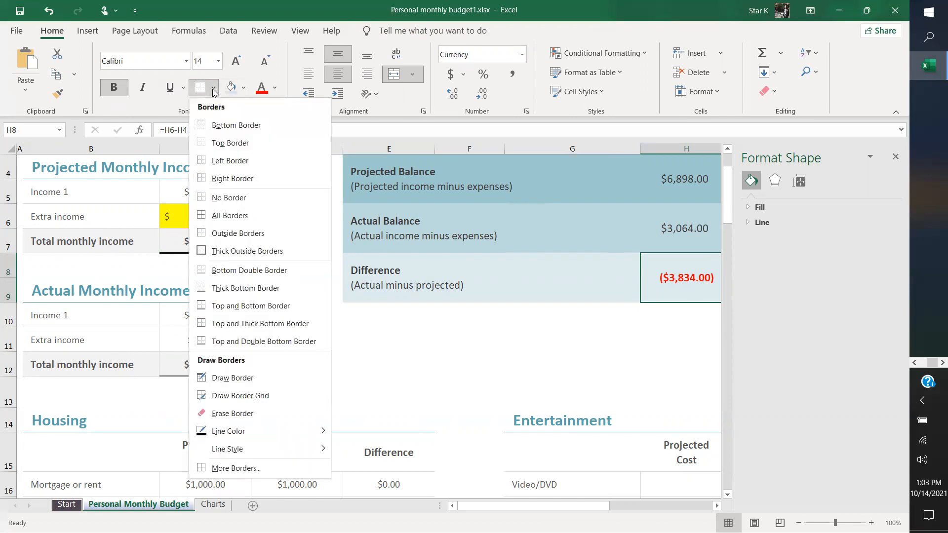
{"action": "left_click", "coordinate": [253, 250]}
{"action": "scroll", "coordinate": [470, 335], "scroll_direction": "right", "scroll_amount": 4}
{"action": "left_click", "coordinate": [469, 337]}
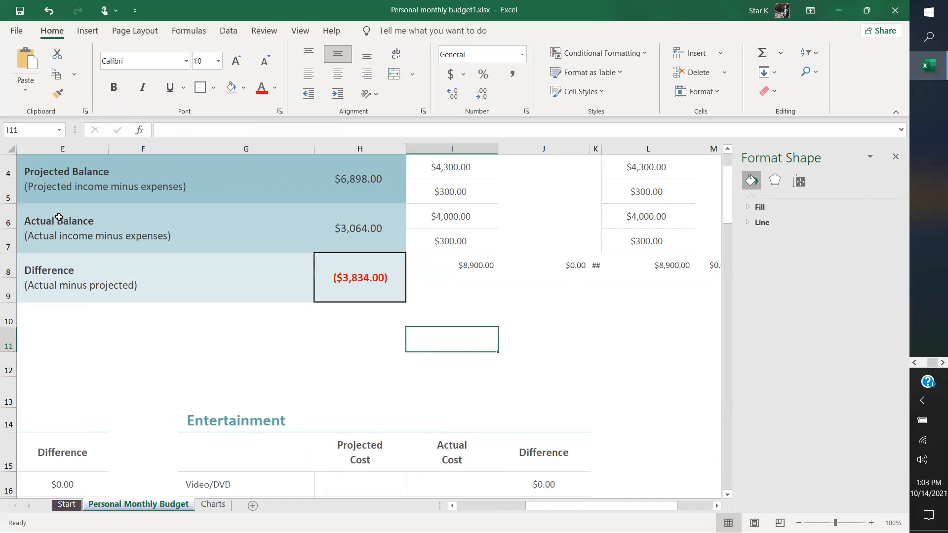
Browse the online Budgets templates and create a new workbook from the Simple budget template.
{"action": "left_click", "coordinate": [11, 32]}
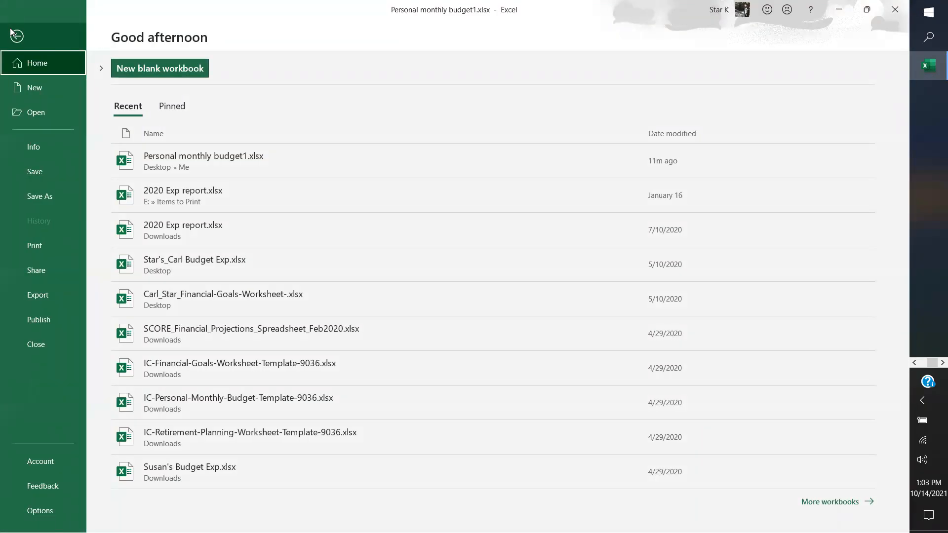
{"action": "left_click", "coordinate": [32, 88]}
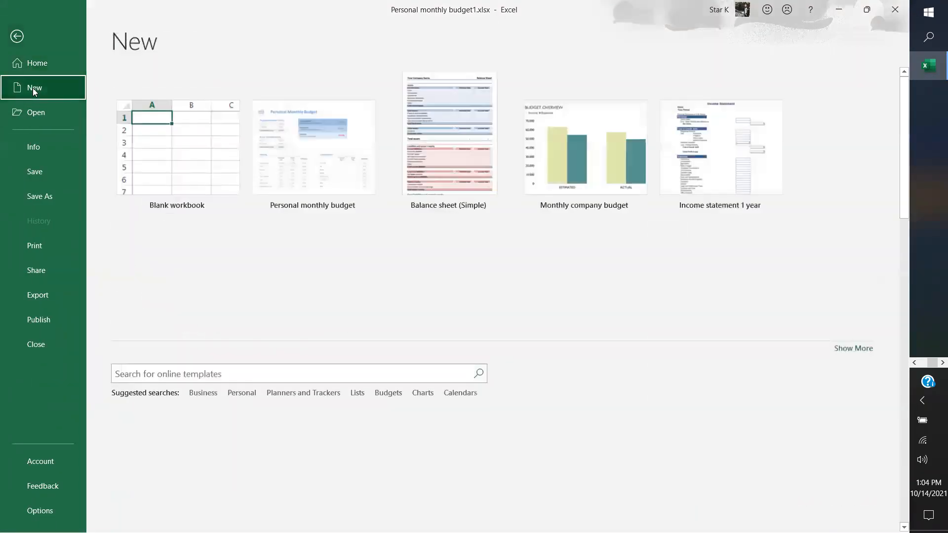
{"action": "left_click", "coordinate": [186, 373]}
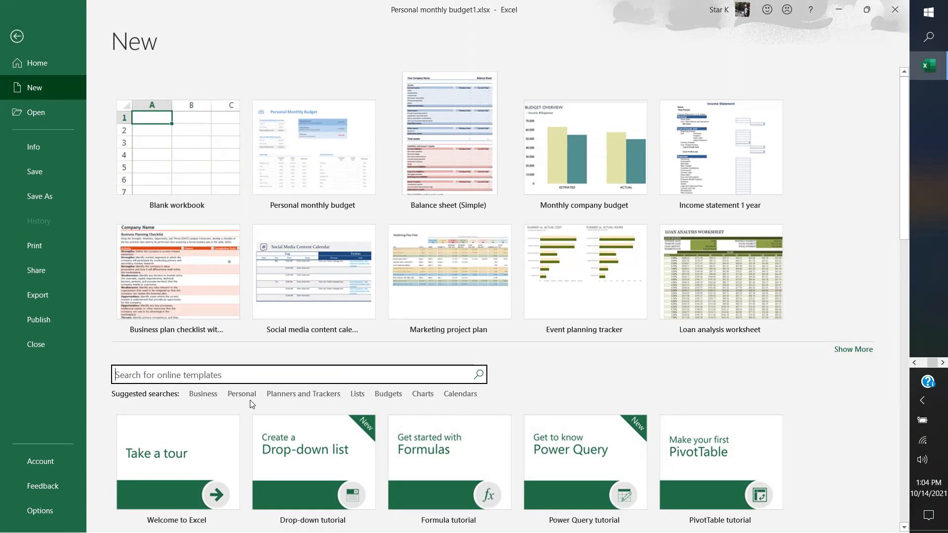
{"action": "left_click", "coordinate": [388, 395]}
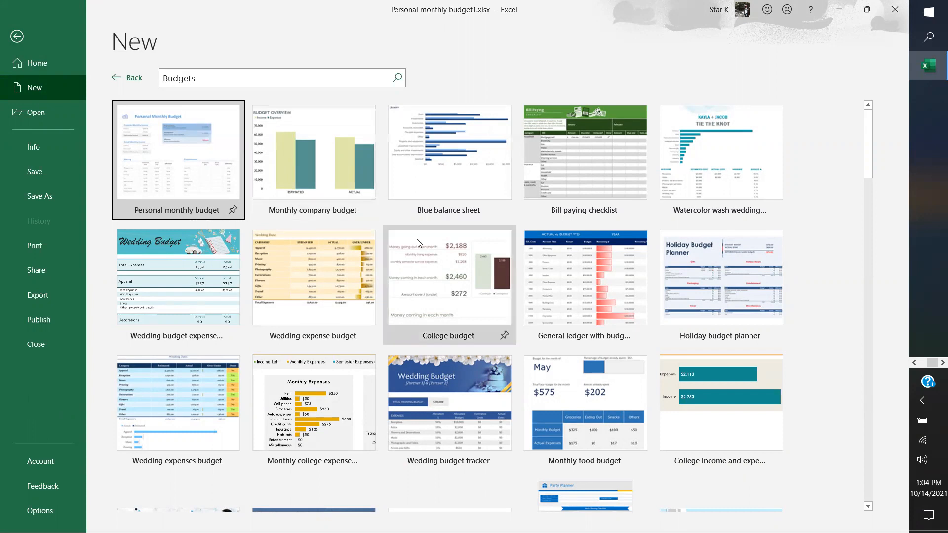
{"action": "scroll", "coordinate": [416, 239], "scroll_direction": "down", "scroll_amount": 2}
{"action": "scroll", "coordinate": [416, 239], "scroll_direction": "down", "scroll_amount": 6}
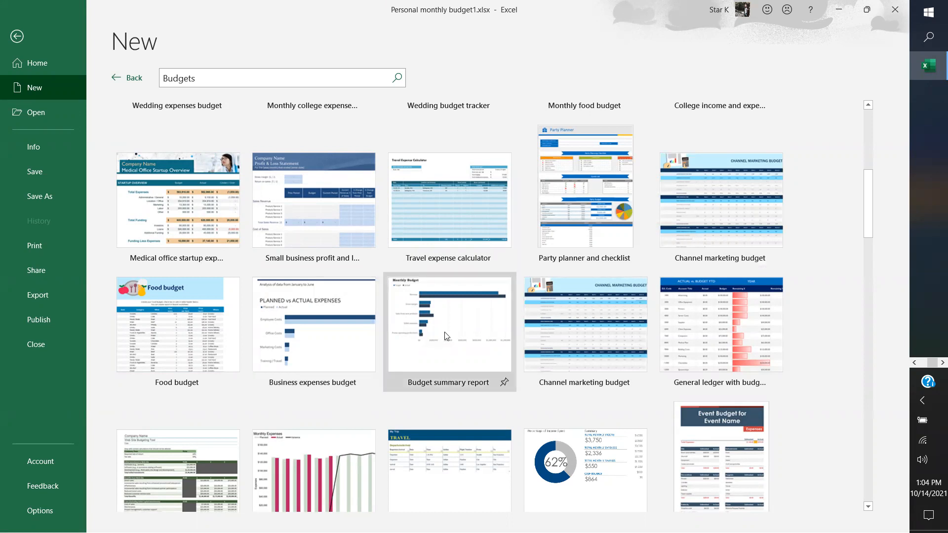
{"action": "scroll", "coordinate": [170, 340], "scroll_direction": "down", "scroll_amount": 5}
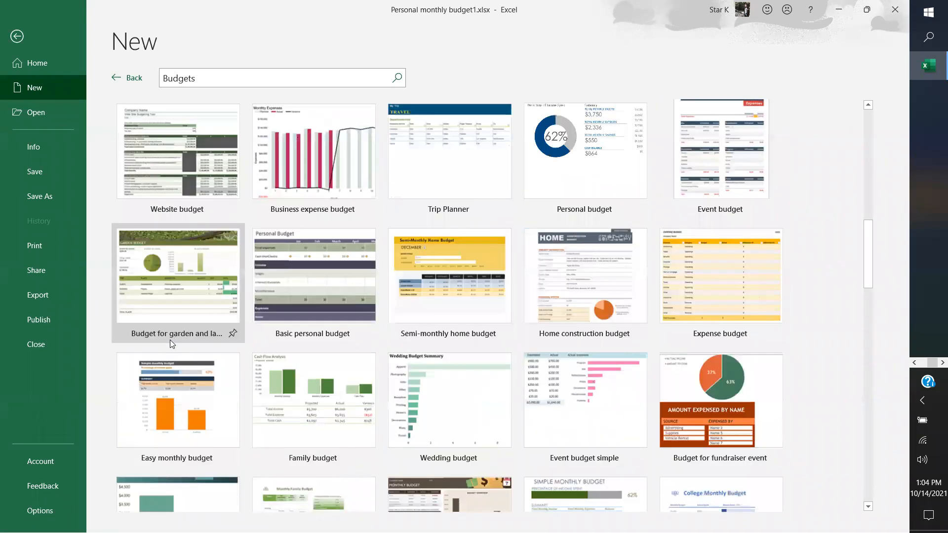
{"action": "scroll", "coordinate": [170, 340], "scroll_direction": "down", "scroll_amount": 6}
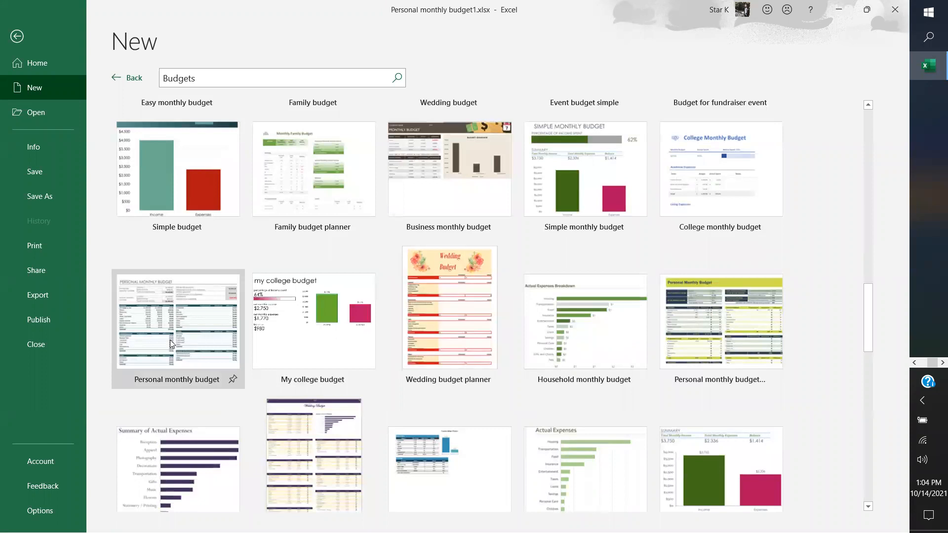
{"action": "left_click", "coordinate": [200, 213]}
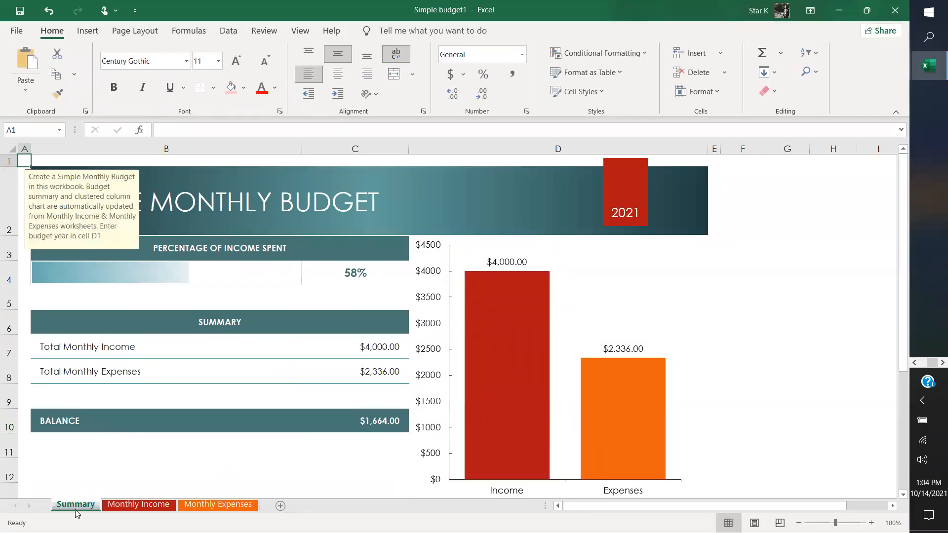
Review the Monthly Income and Monthly Expenses sheets and return to the Summary sheet.
{"action": "left_click", "coordinate": [138, 508]}
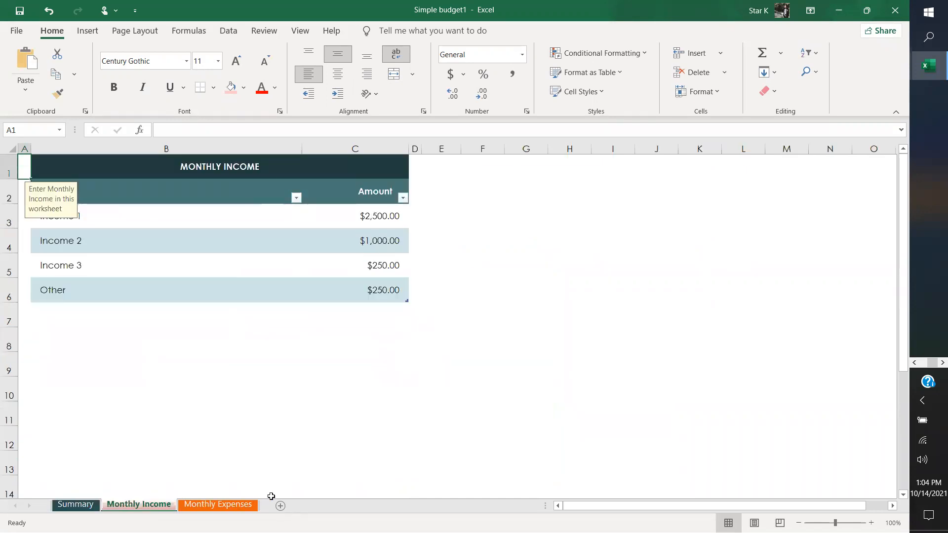
{"action": "left_click", "coordinate": [219, 507]}
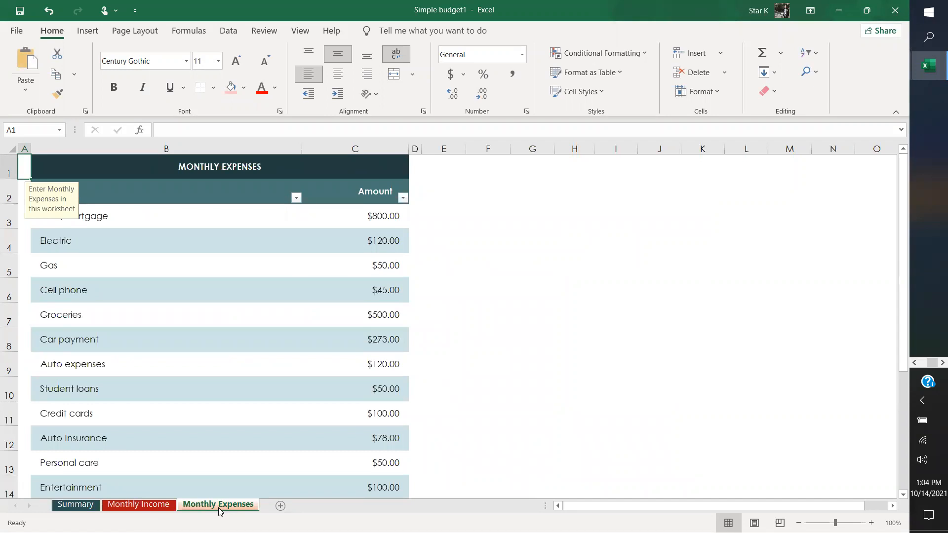
{"action": "left_click", "coordinate": [89, 508]}
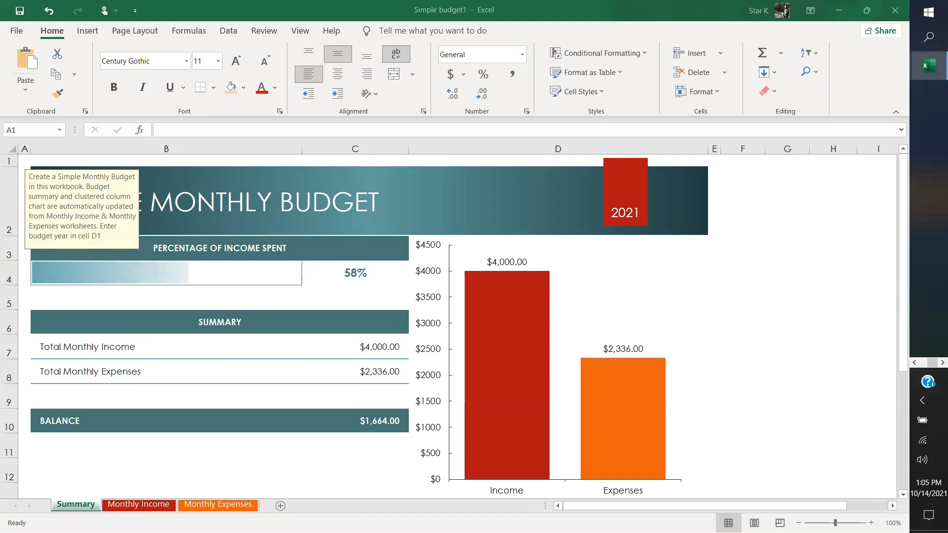
{"action": "left_click", "coordinate": [761, 438]}
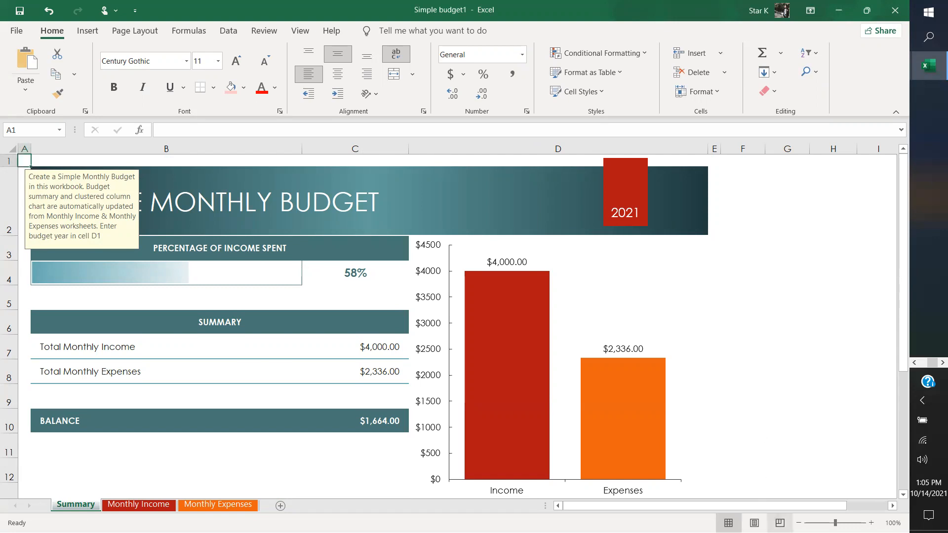
Open the print settings for the Simple budget workbook and choose to print the entire workbook.
{"action": "left_click", "coordinate": [18, 27]}
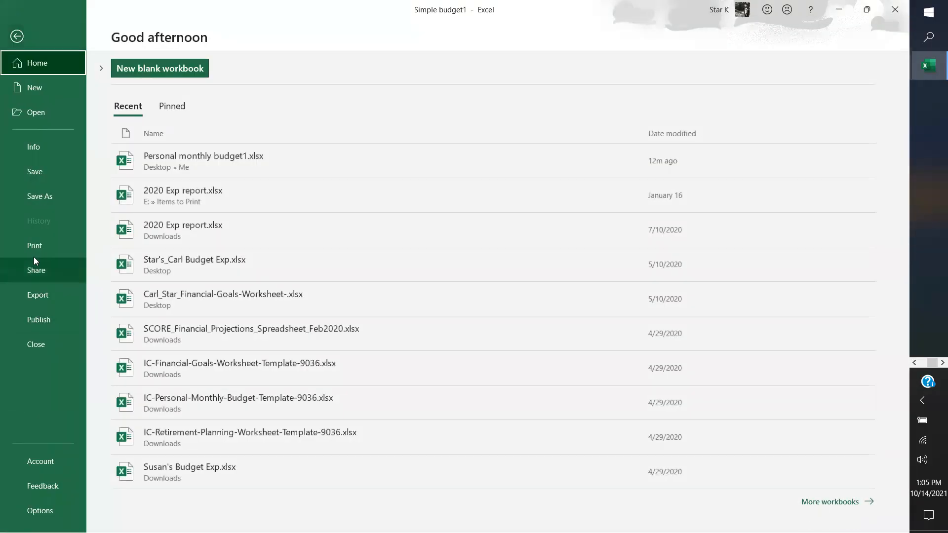
{"action": "left_click", "coordinate": [36, 244]}
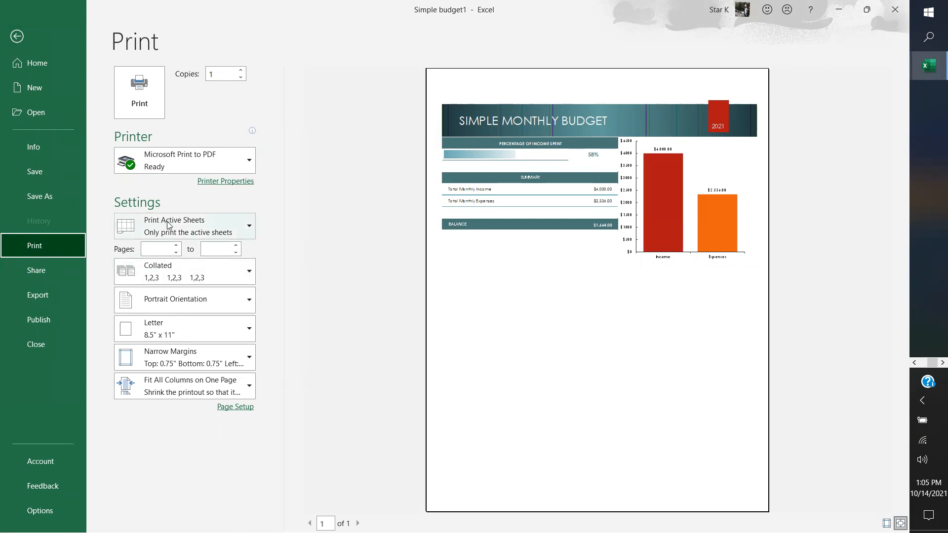
{"action": "left_click", "coordinate": [229, 234]}
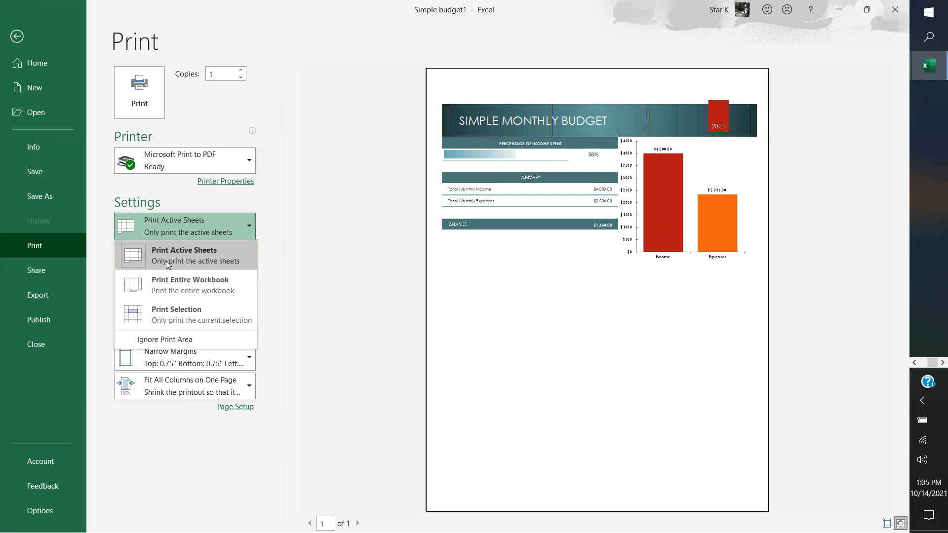
{"action": "left_click", "coordinate": [174, 283]}
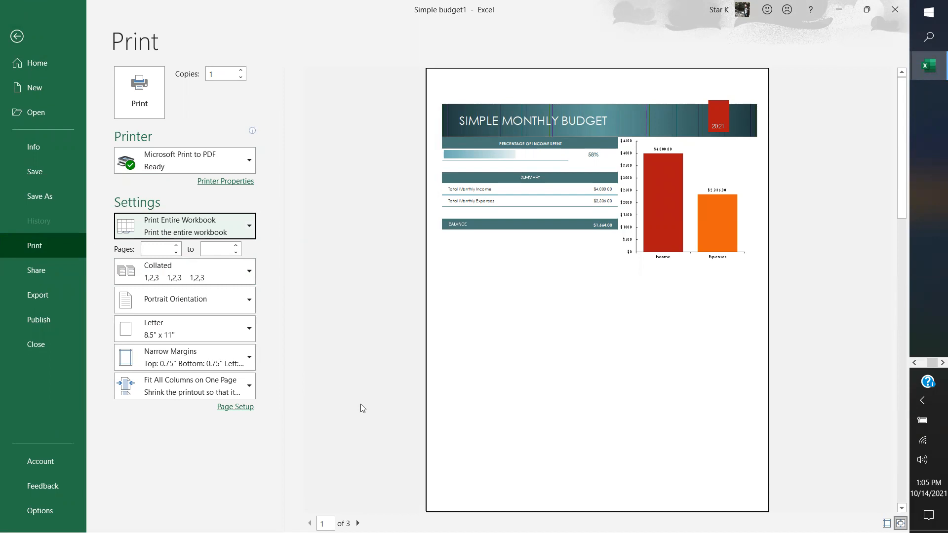
Switch the print scope back to Print Active Sheets.
{"action": "left_click", "coordinate": [248, 229]}
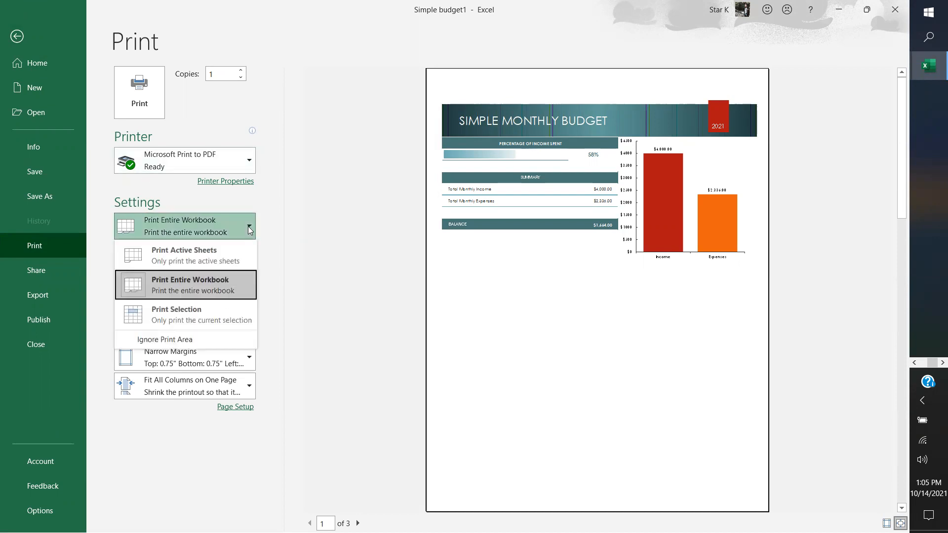
{"action": "left_click", "coordinate": [204, 260]}
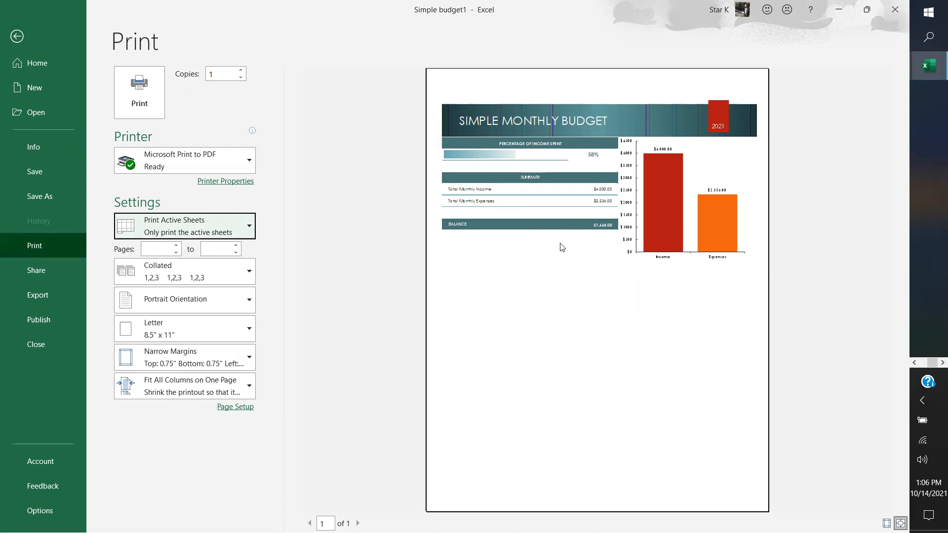
{"action": "left_click", "coordinate": [420, 180]}
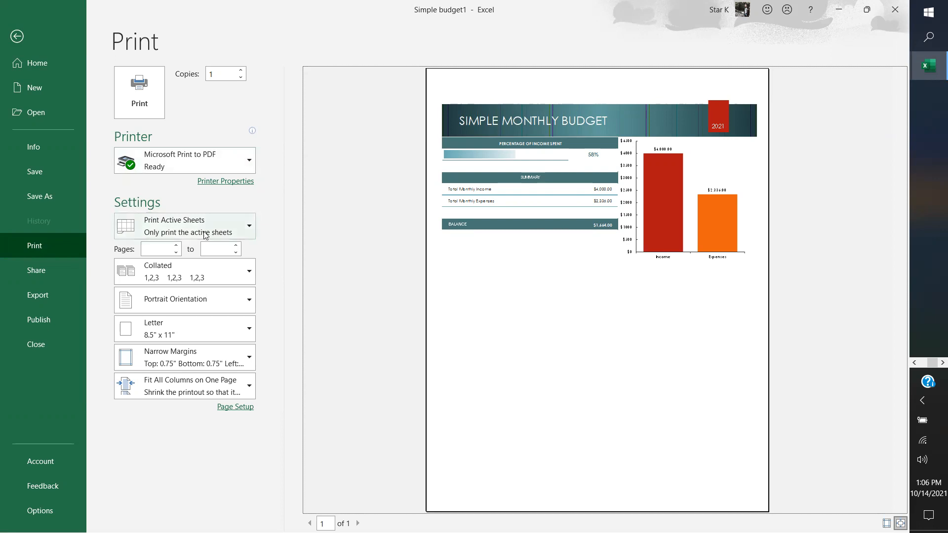
{"action": "key", "text": "Tab"}
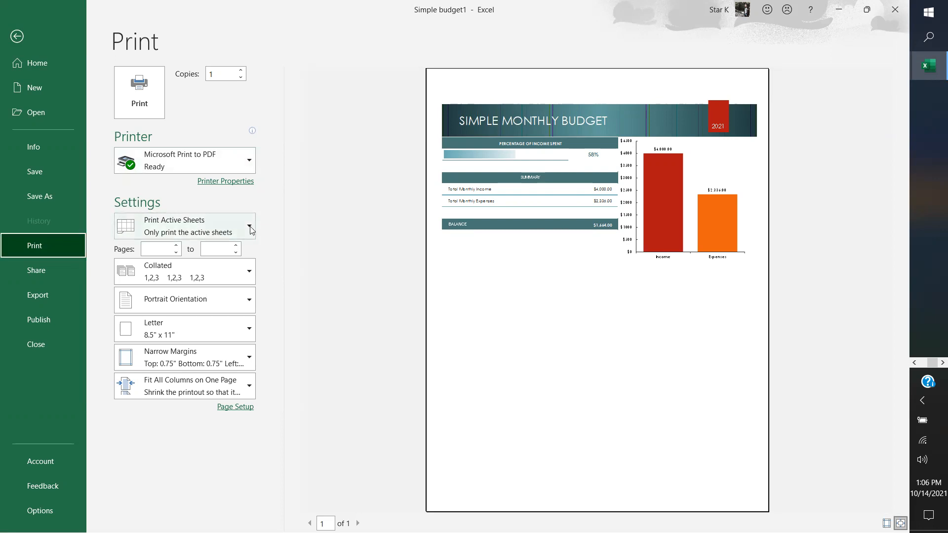
Set the print scope to Print Entire Workbook, page through the preview of every sheet, and return to the Summary sheet.
{"action": "left_click", "coordinate": [249, 228]}
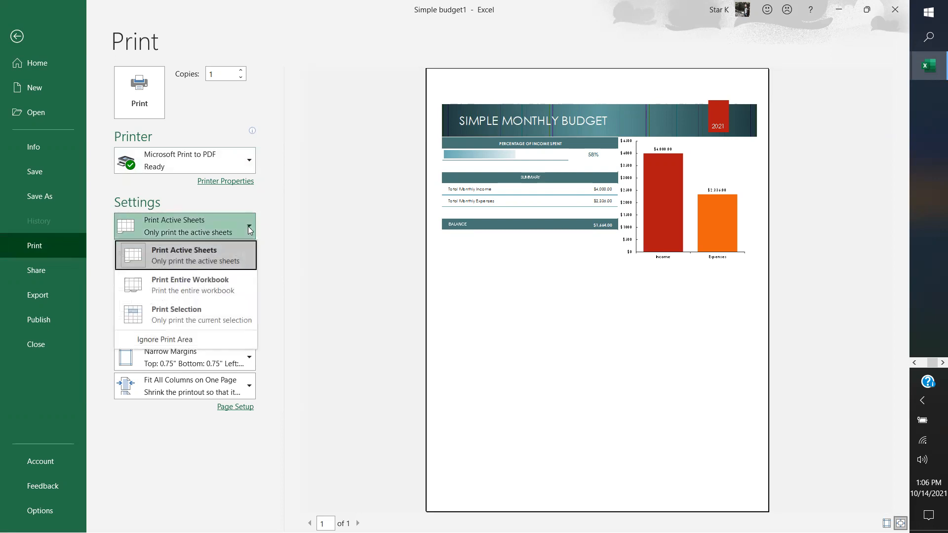
{"action": "left_click", "coordinate": [205, 286]}
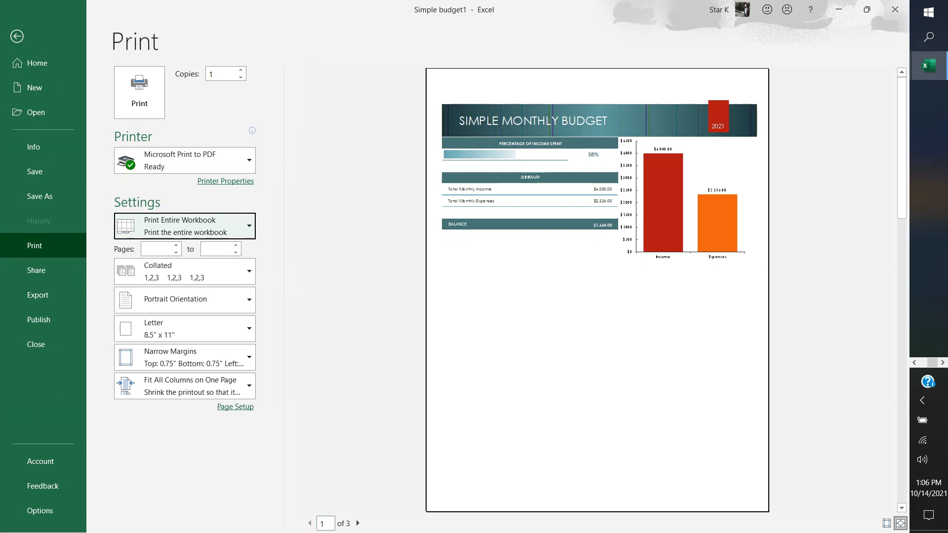
{"action": "left_click", "coordinate": [358, 523]}
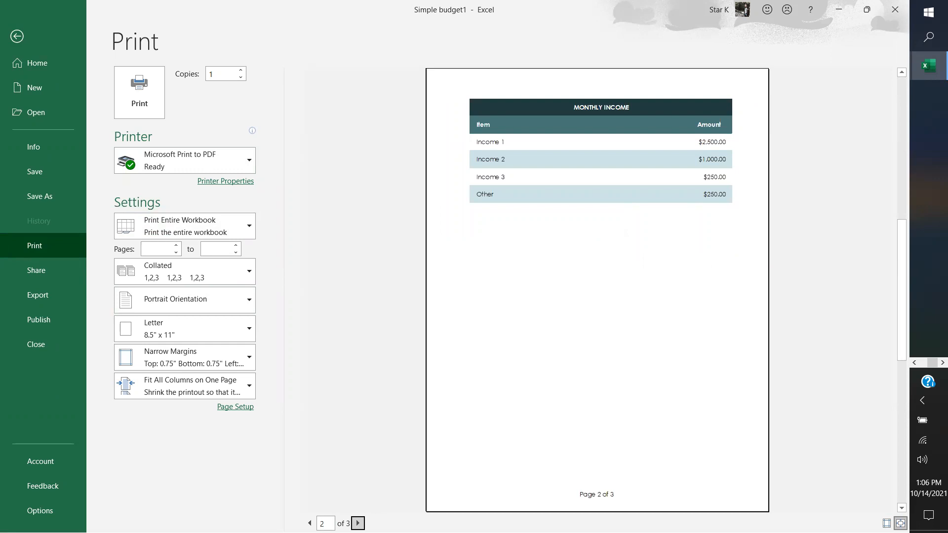
{"action": "left_click", "coordinate": [358, 524]}
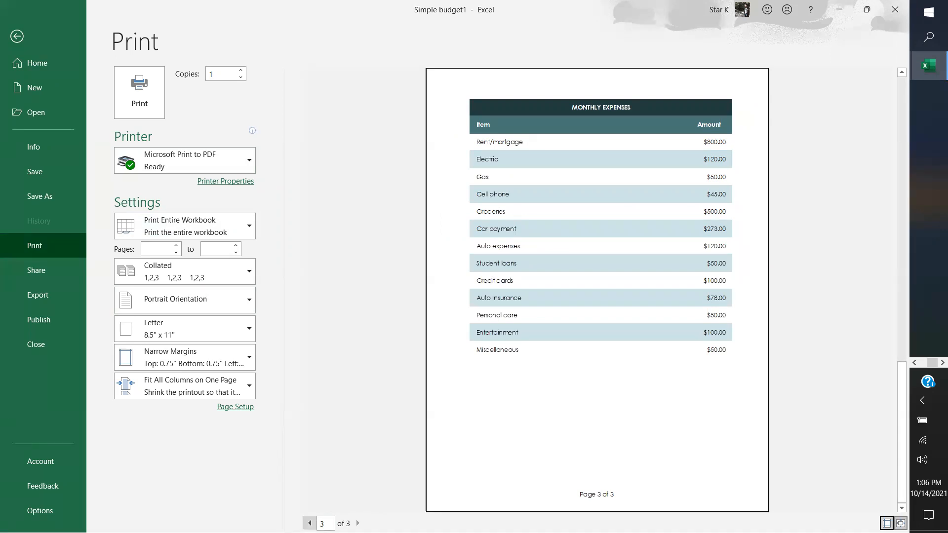
{"action": "left_click", "coordinate": [310, 524]}
{"action": "left_click", "coordinate": [309, 523]}
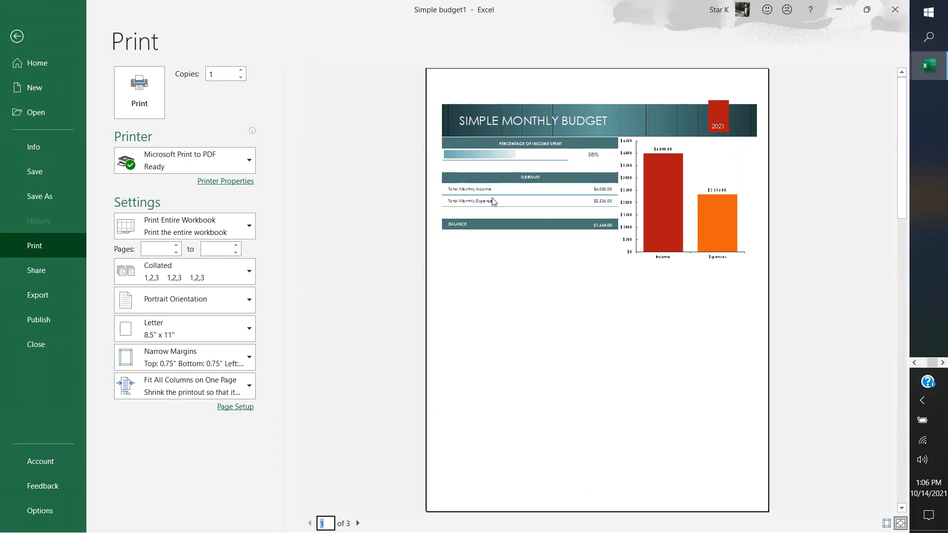
{"action": "left_click", "coordinate": [12, 38]}
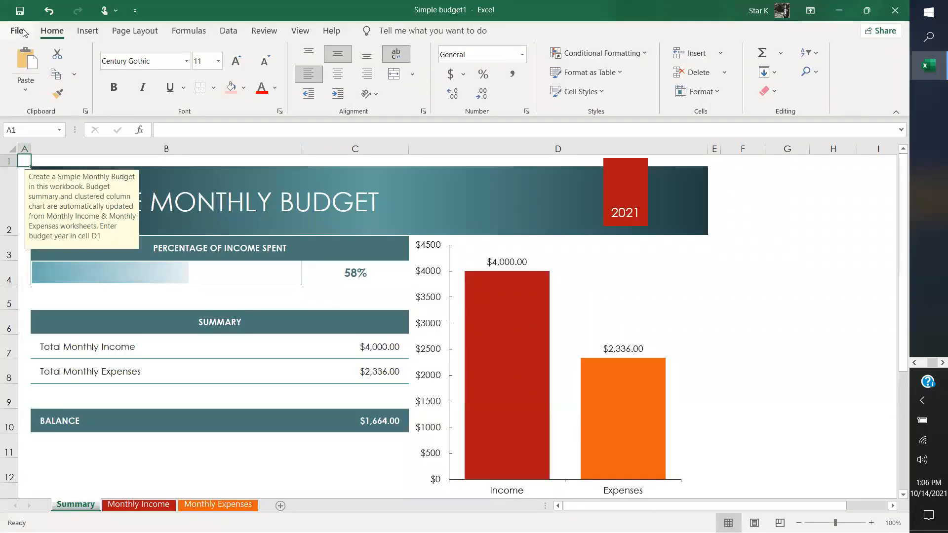
Save the workbook as Simple budget1.xlsx in the Me folder on the Desktop.
{"action": "left_click", "coordinate": [19, 32]}
{"action": "left_click", "coordinate": [44, 174]}
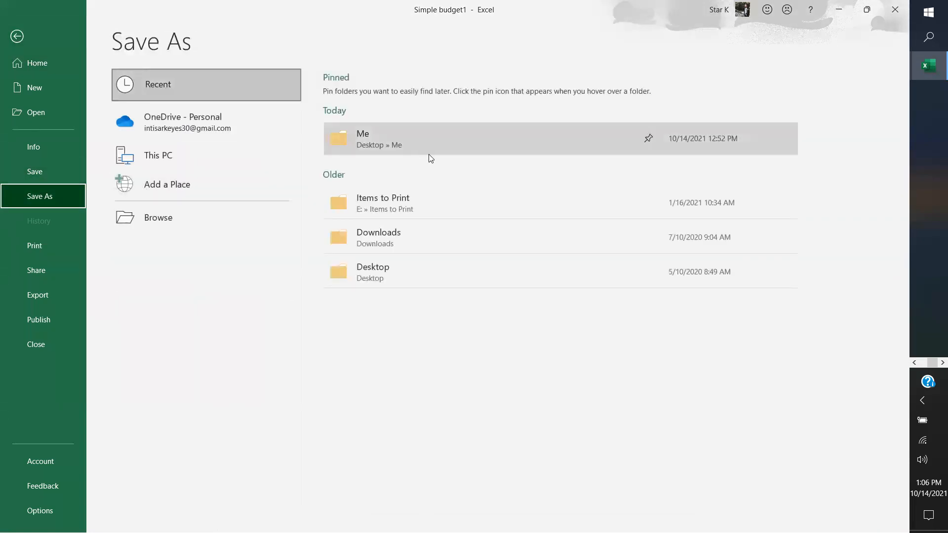
{"action": "left_click", "coordinate": [411, 144]}
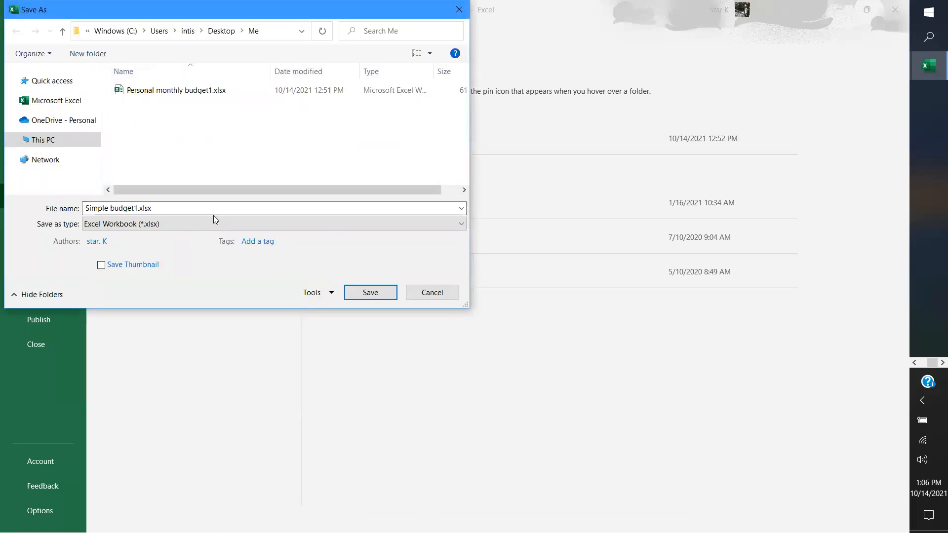
{"action": "left_click", "coordinate": [70, 140]}
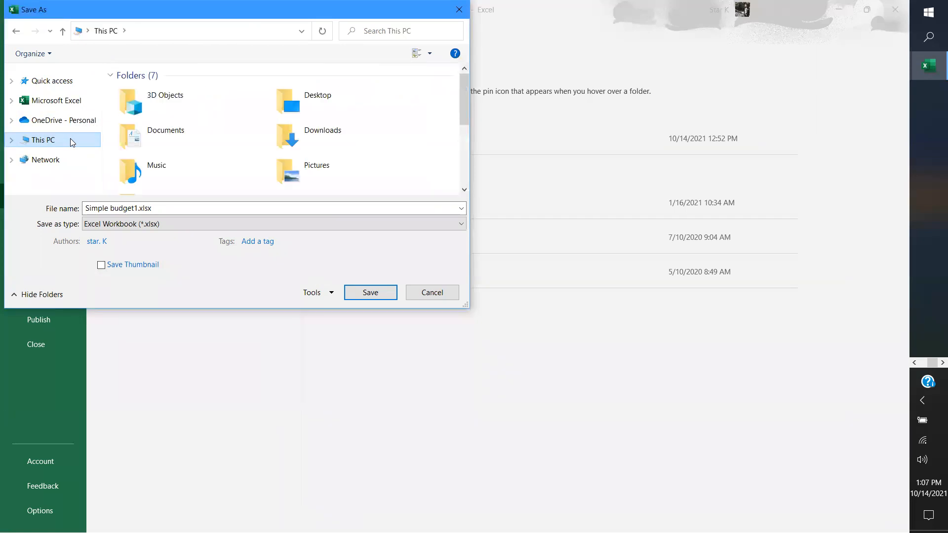
{"action": "double_click", "coordinate": [288, 101]}
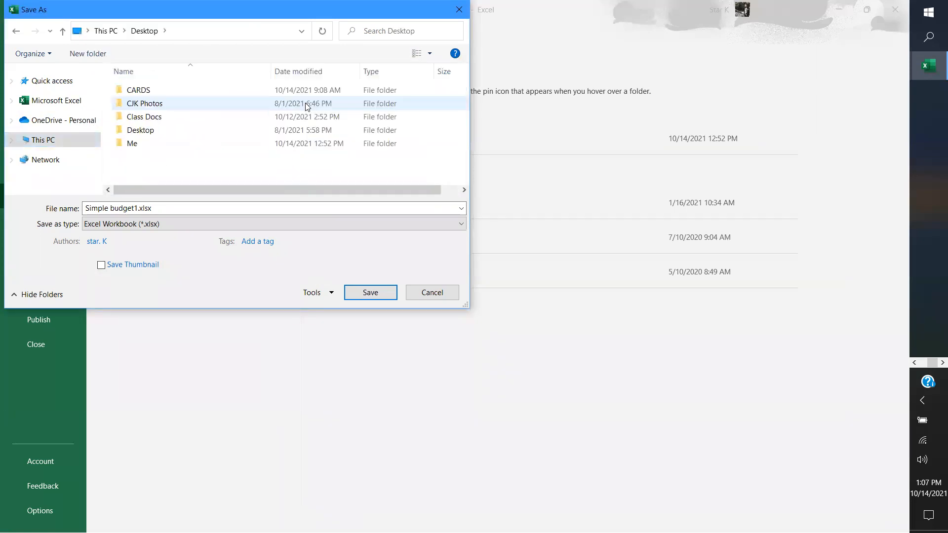
{"action": "left_click", "coordinate": [156, 144]}
{"action": "double_click", "coordinate": [155, 143]}
{"action": "left_click", "coordinate": [377, 294]}
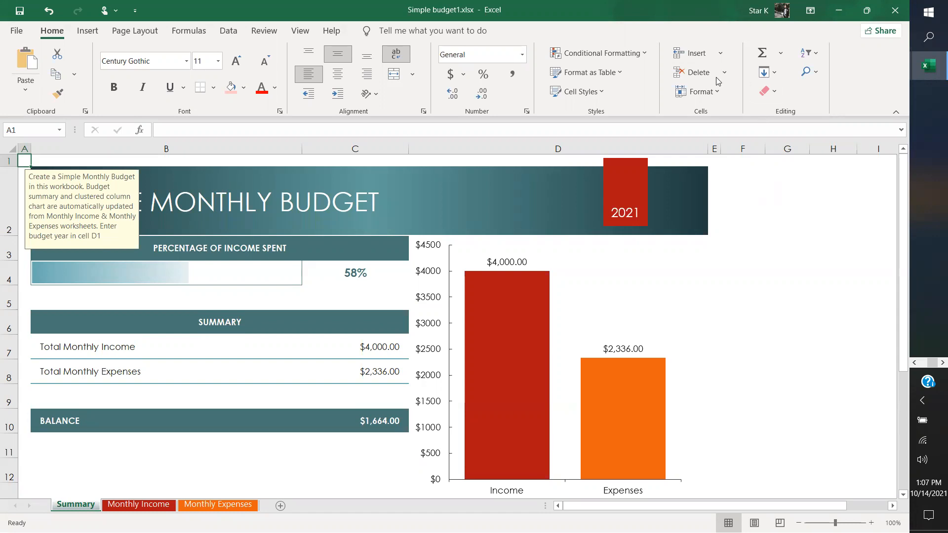
Minimize both budget workbooks, switch to the Recorded Sessions.pptx presentation in PowerPoint, and move its window up to show more of the slide.
{"action": "left_click_drag", "start_coordinate": [364, 10], "coordinate": [360, 49]}
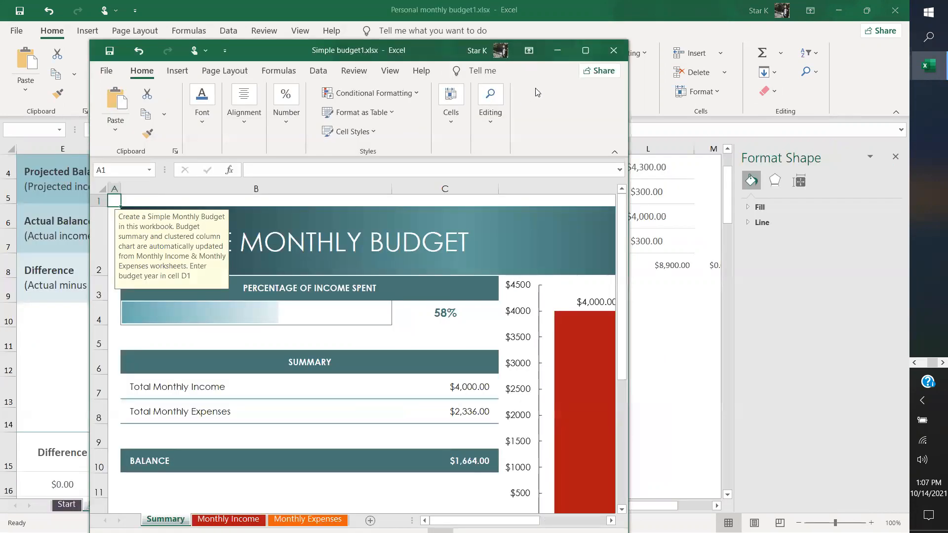
{"action": "left_click", "coordinate": [557, 50]}
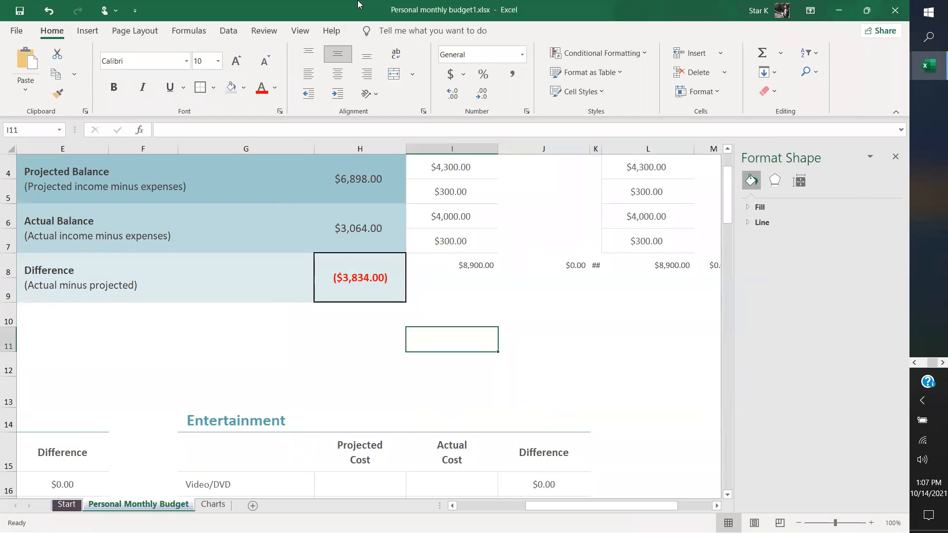
{"action": "left_click_drag", "start_coordinate": [311, 14], "coordinate": [332, 142]}
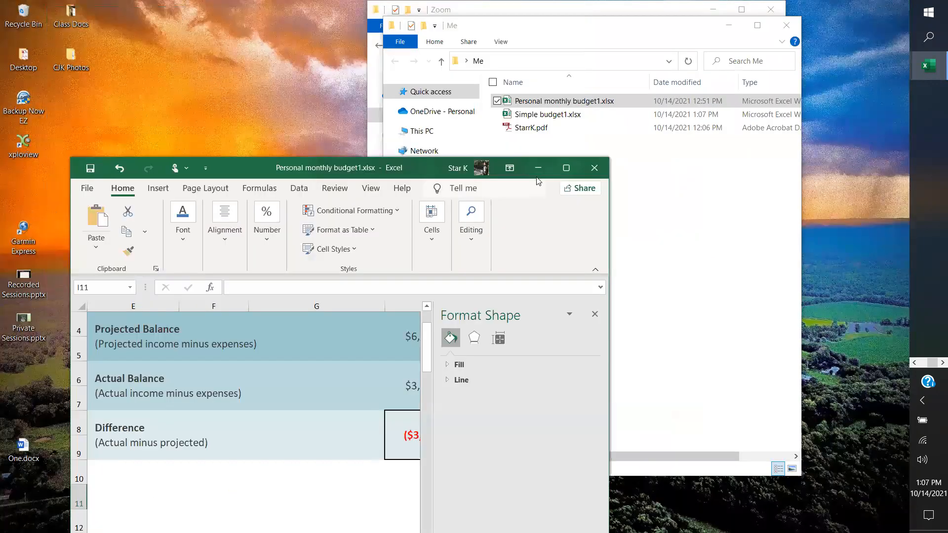
{"action": "left_click", "coordinate": [538, 170]}
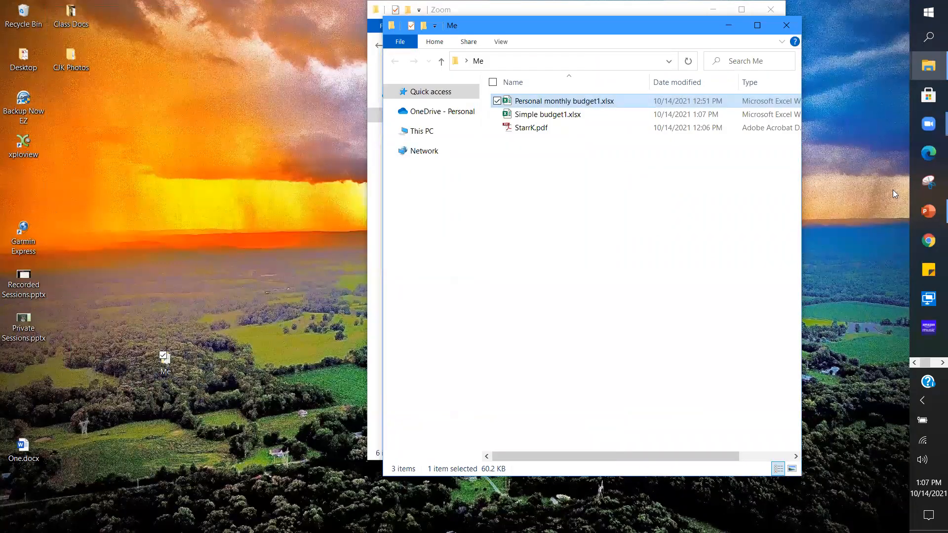
{"action": "left_click", "coordinate": [931, 213]}
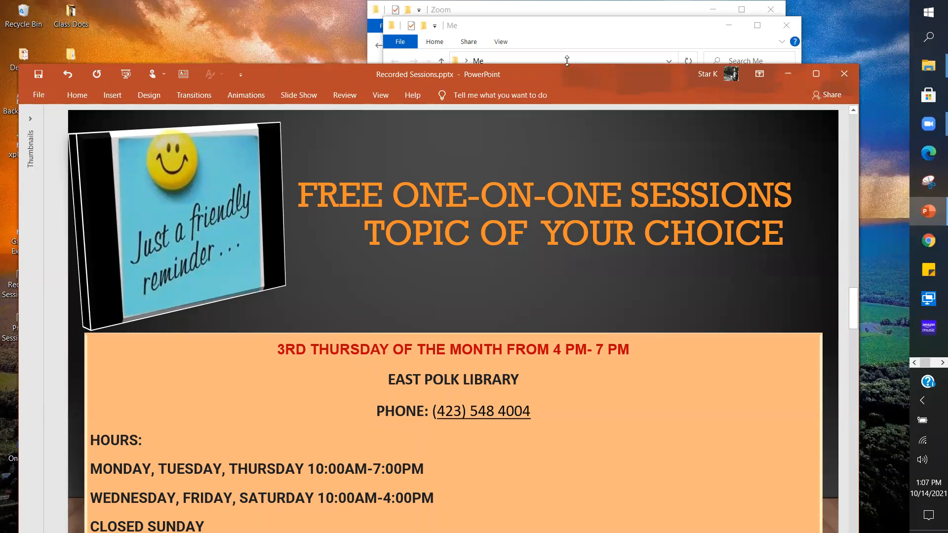
{"action": "mouse_move", "coordinate": [545, 78]}
{"action": "left_mouse_down"}
{"action": "mouse_move", "coordinate": [507, 46]}
{"action": "mouse_move", "coordinate": [511, 18]}
{"action": "left_mouse_up"}
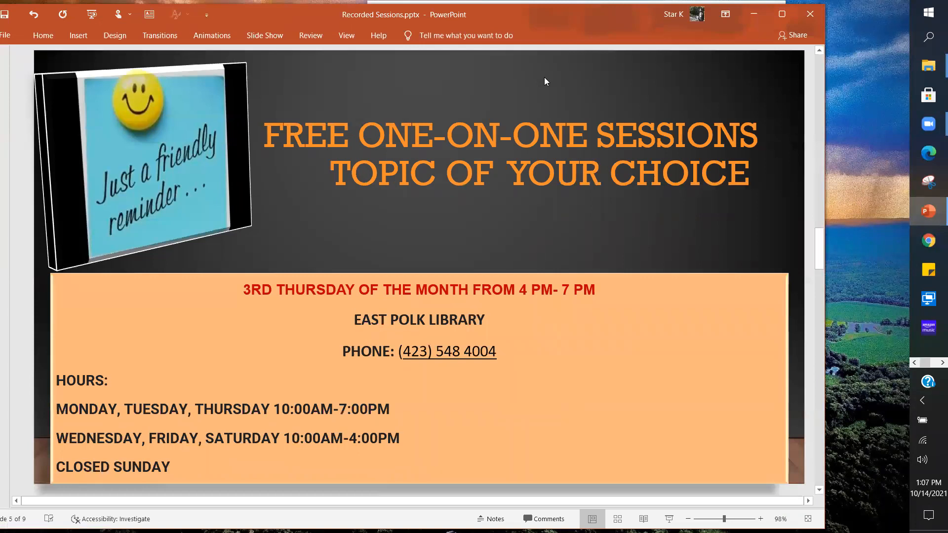